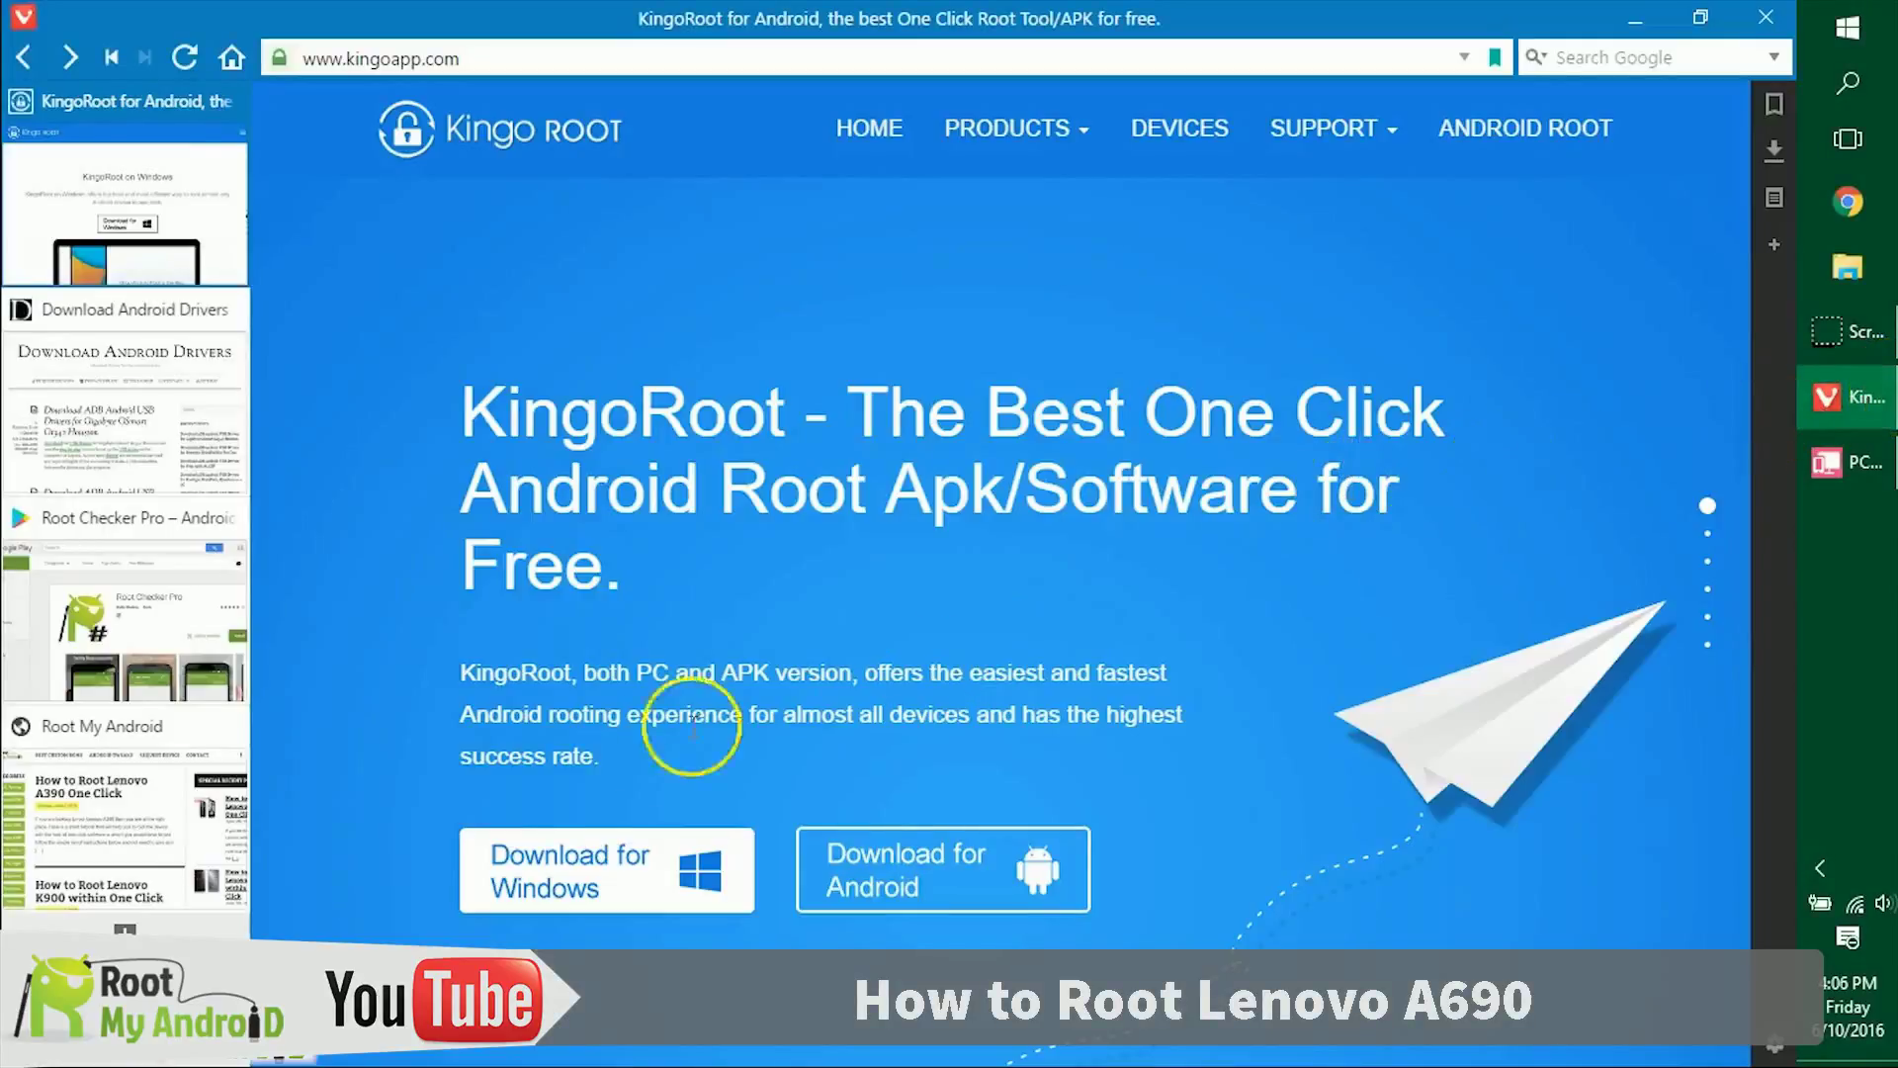
# Step: Save KingoRoot (2).exe from kingoapp.com, then switch to the Download Android Drivers page
pyautogui.click(550, 875)
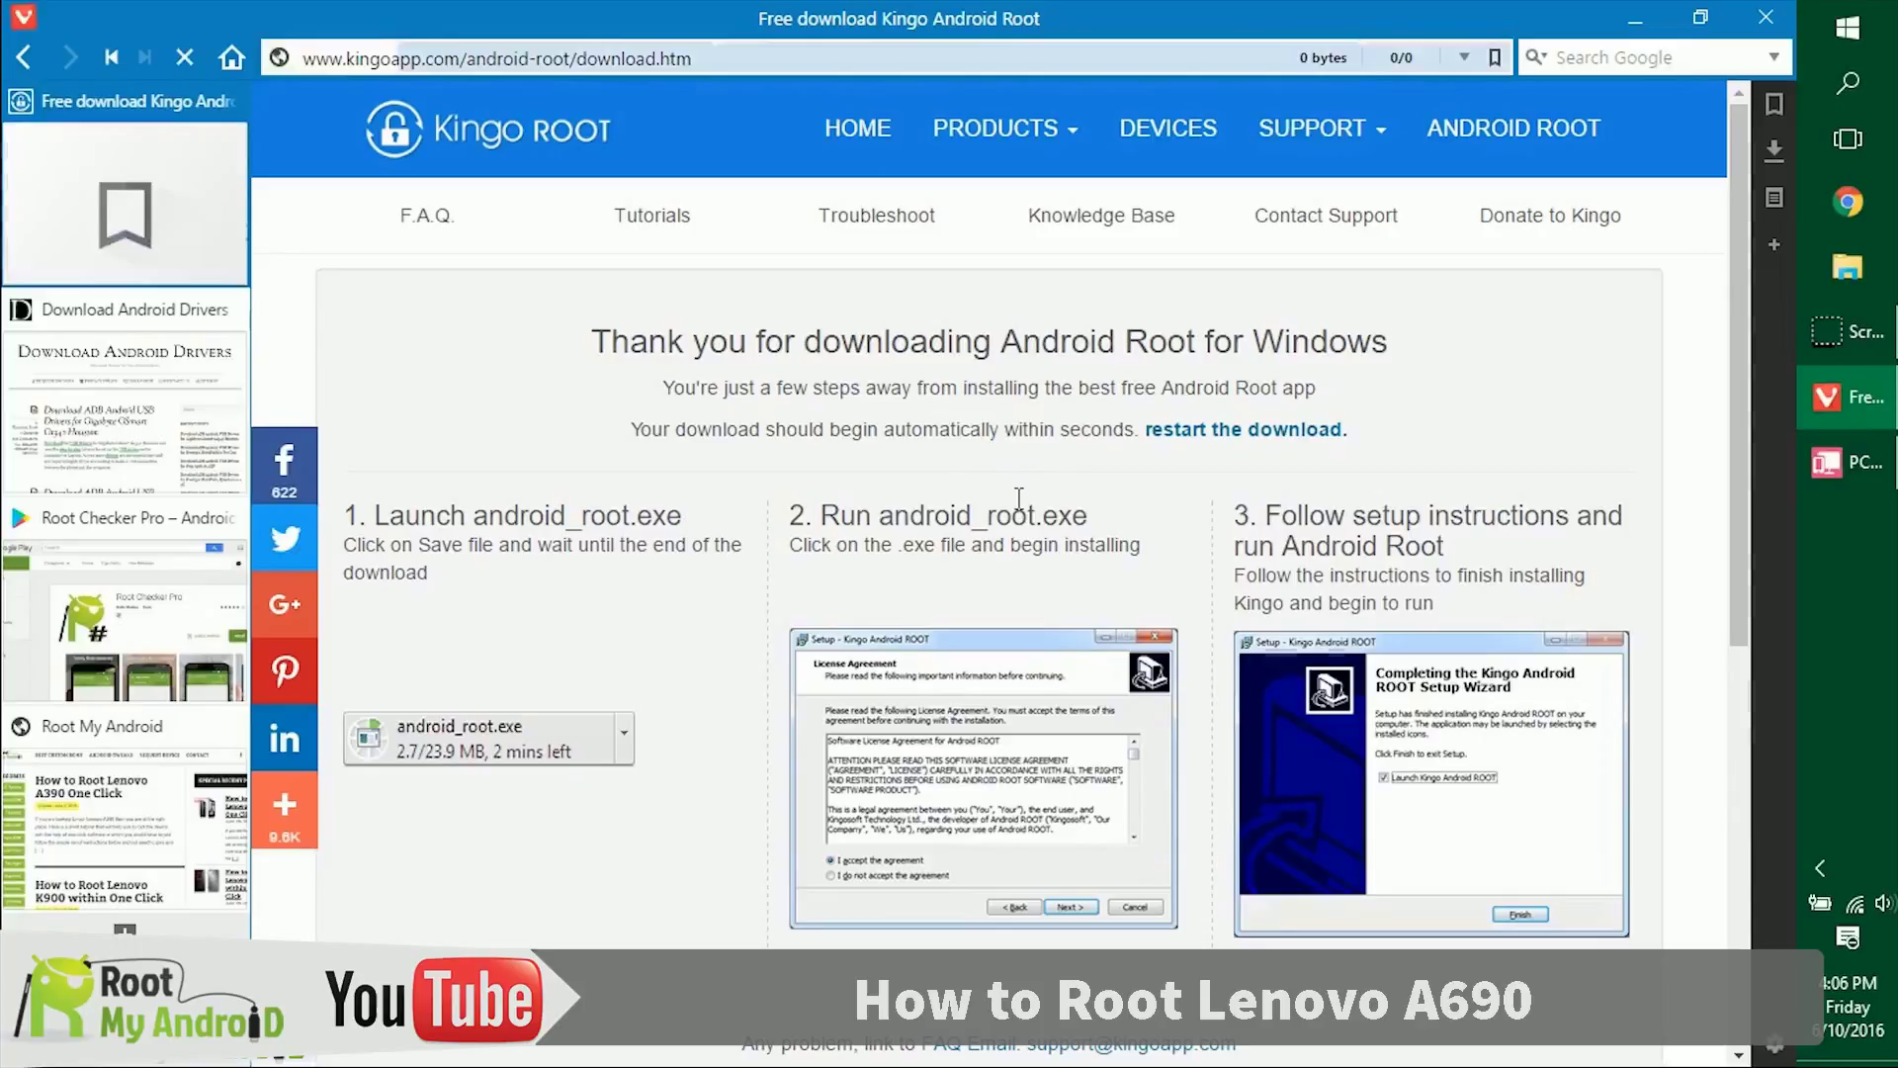
pyautogui.click(808, 329)
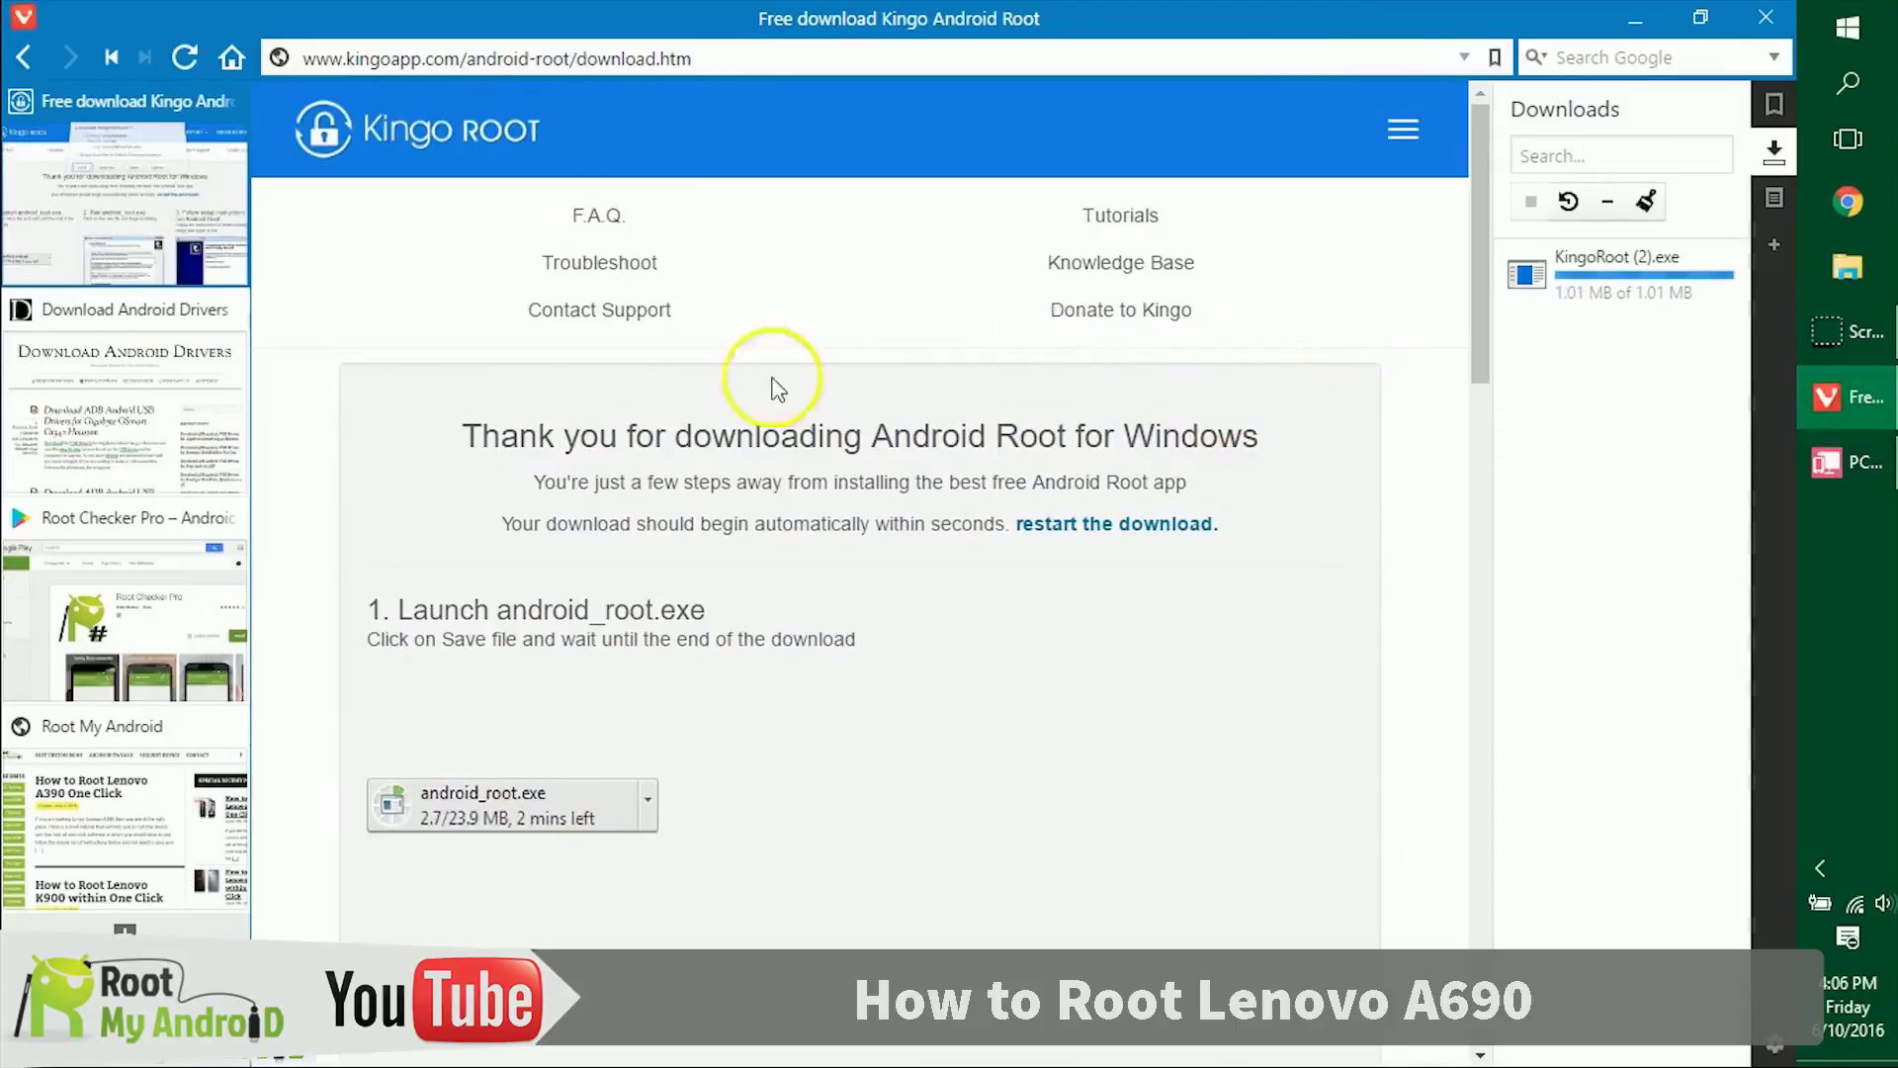
pyautogui.click(170, 409)
pyautogui.click(1105, 474)
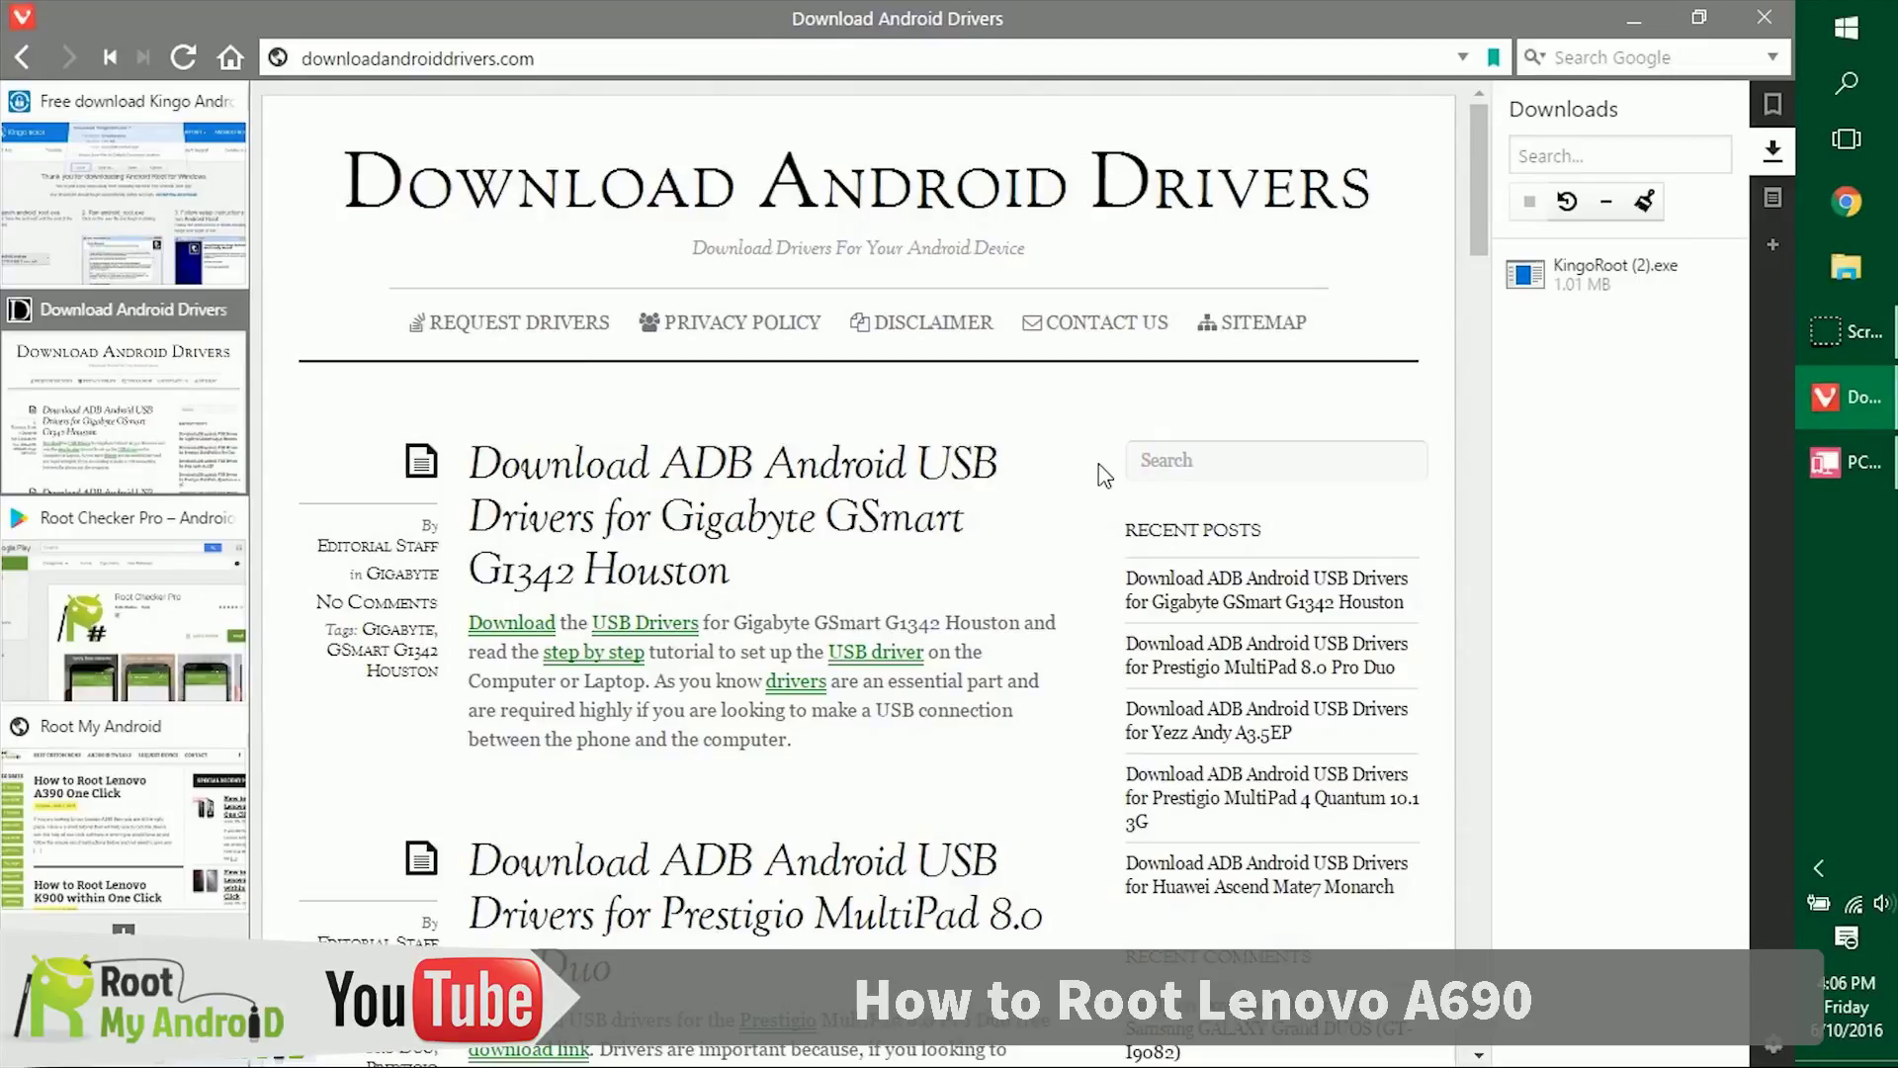
pyautogui.scroll(-10, 1106, 475)
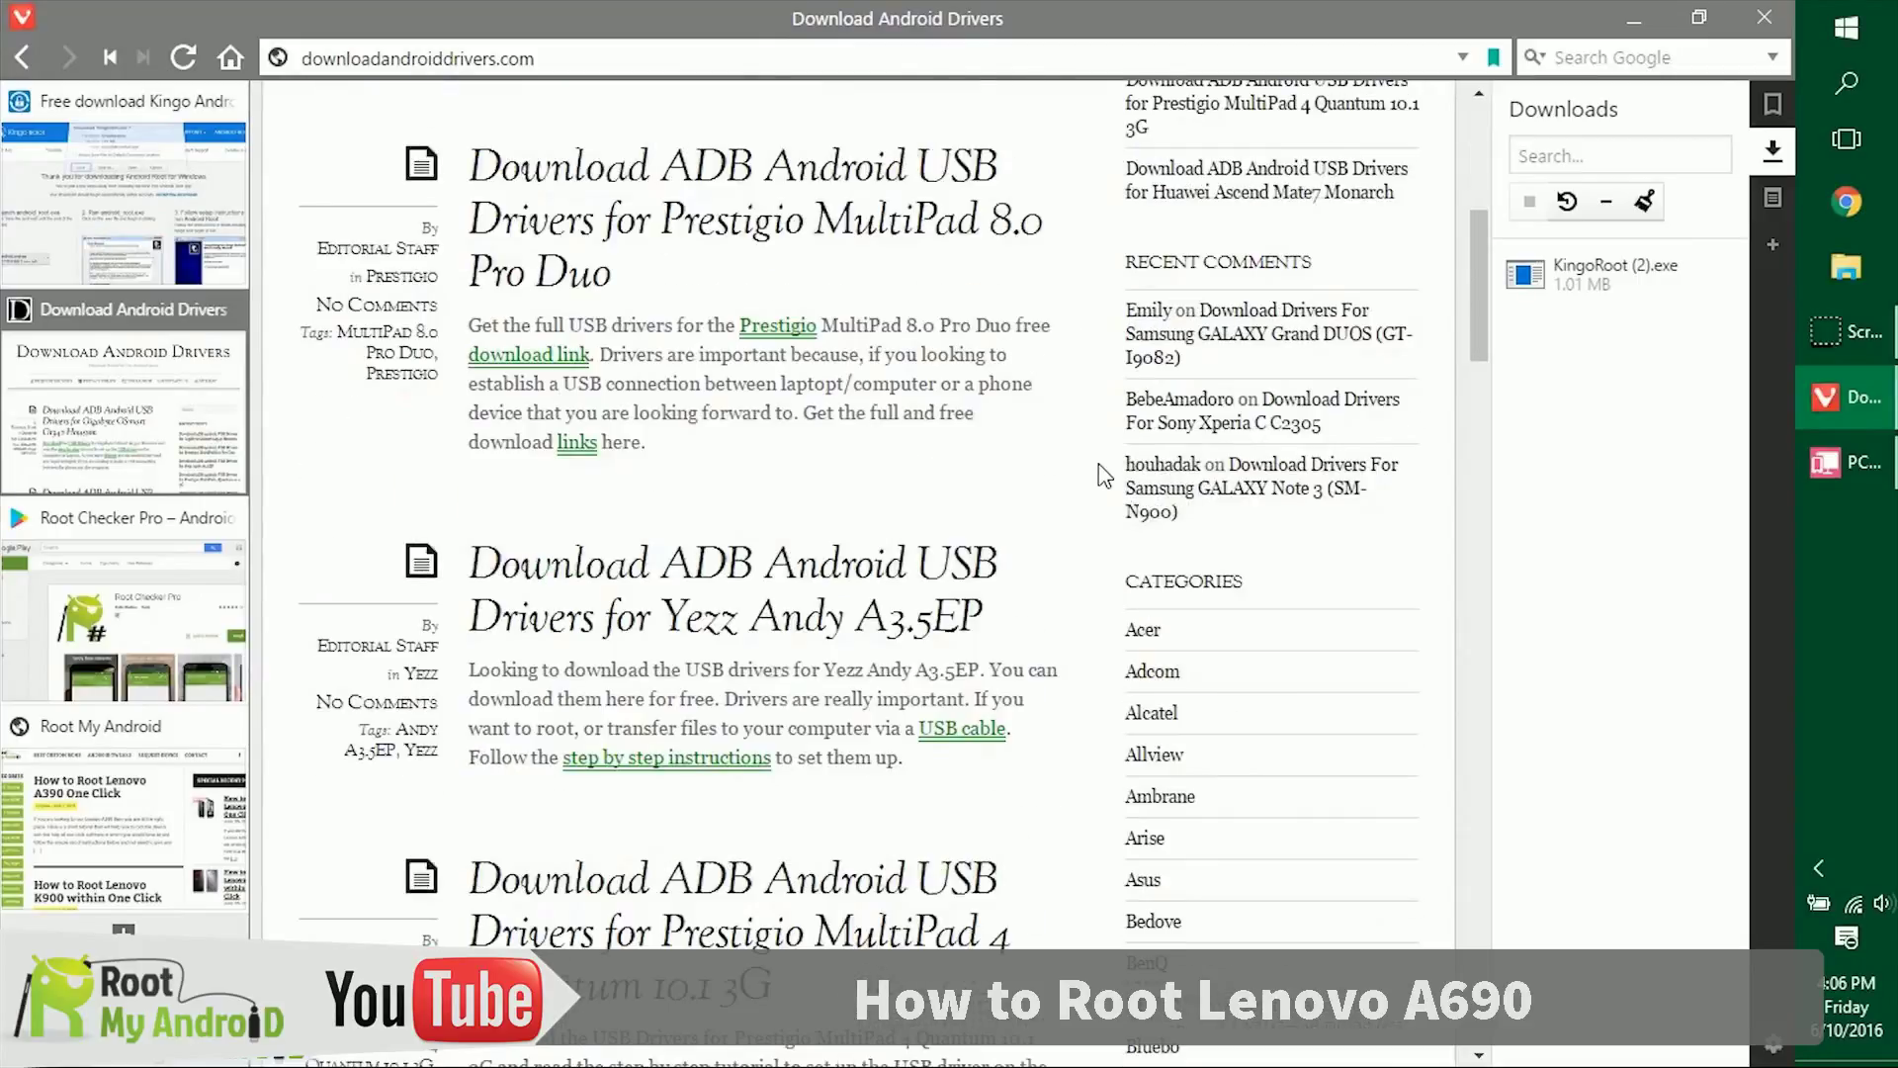
pyautogui.scroll(-3, 1161, 642)
pyautogui.click(1153, 645)
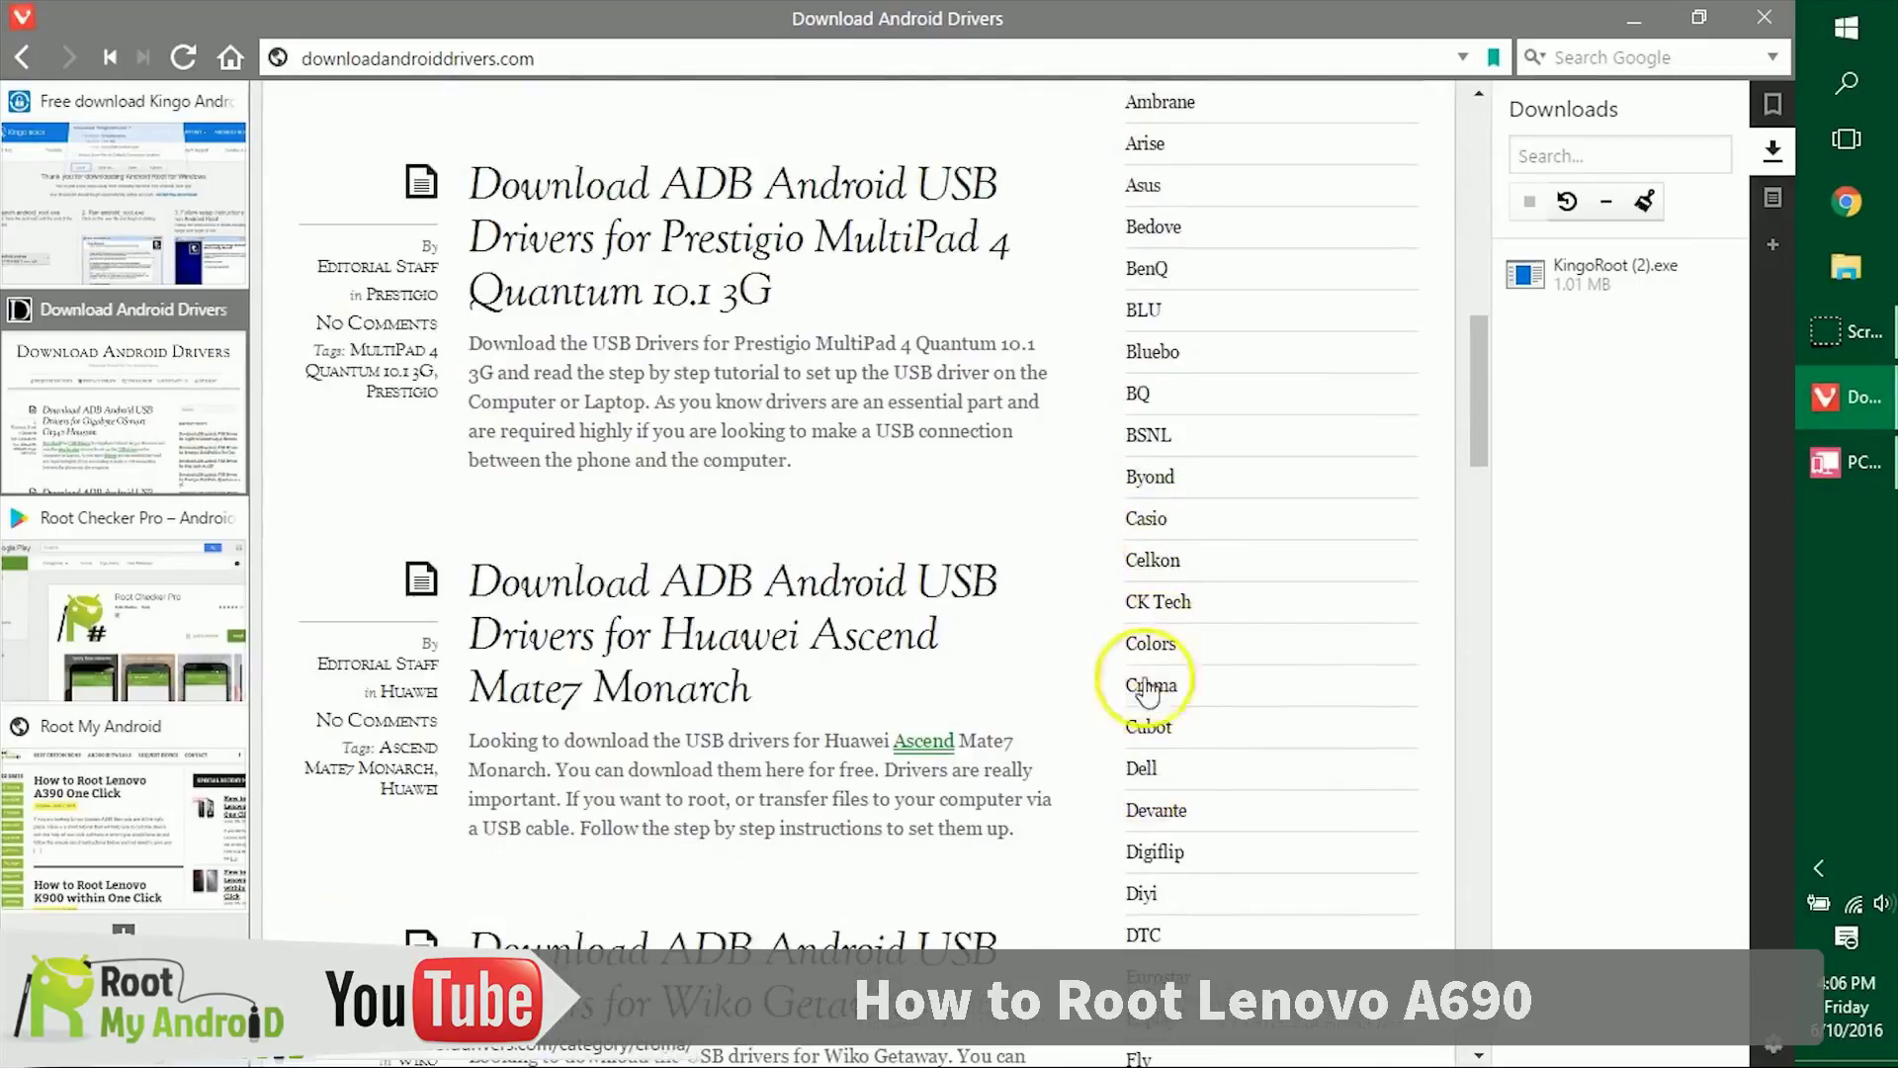
pyautogui.scroll(15, 1146, 781)
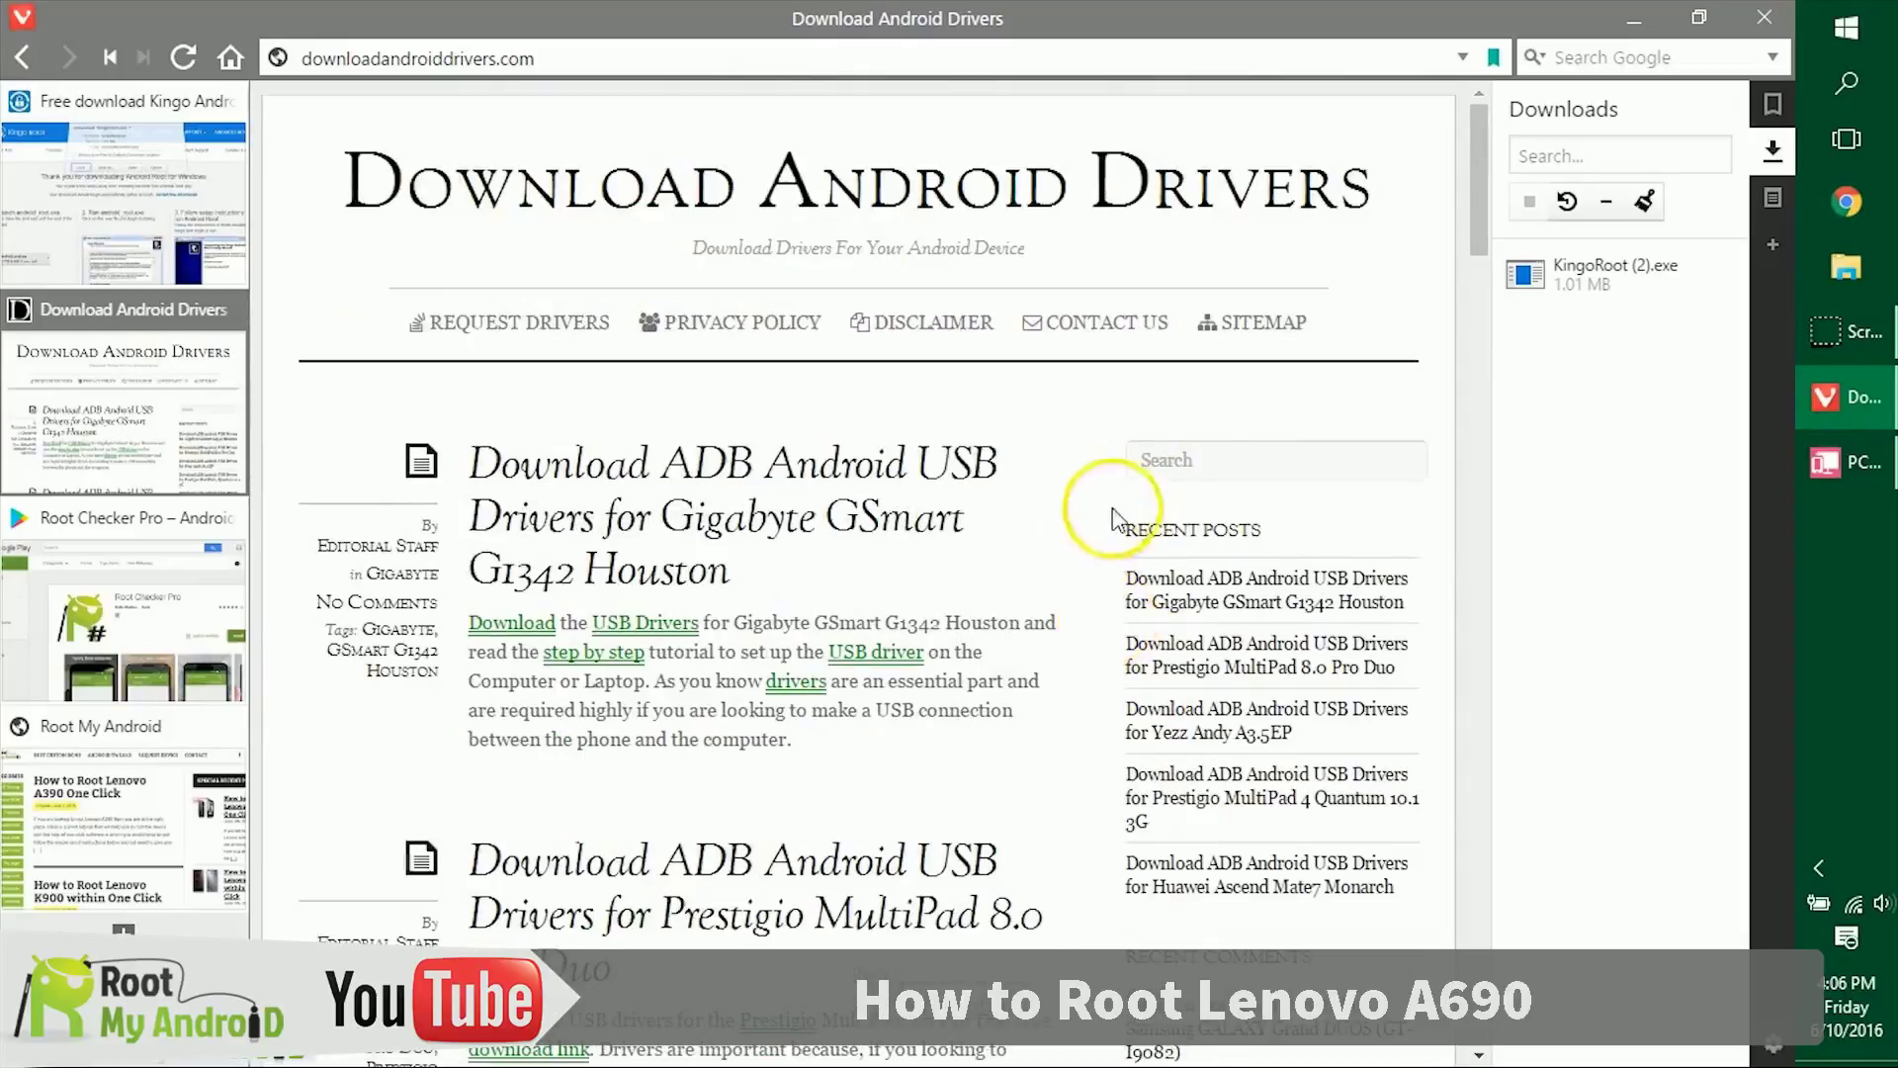
pyautogui.click(1189, 462)
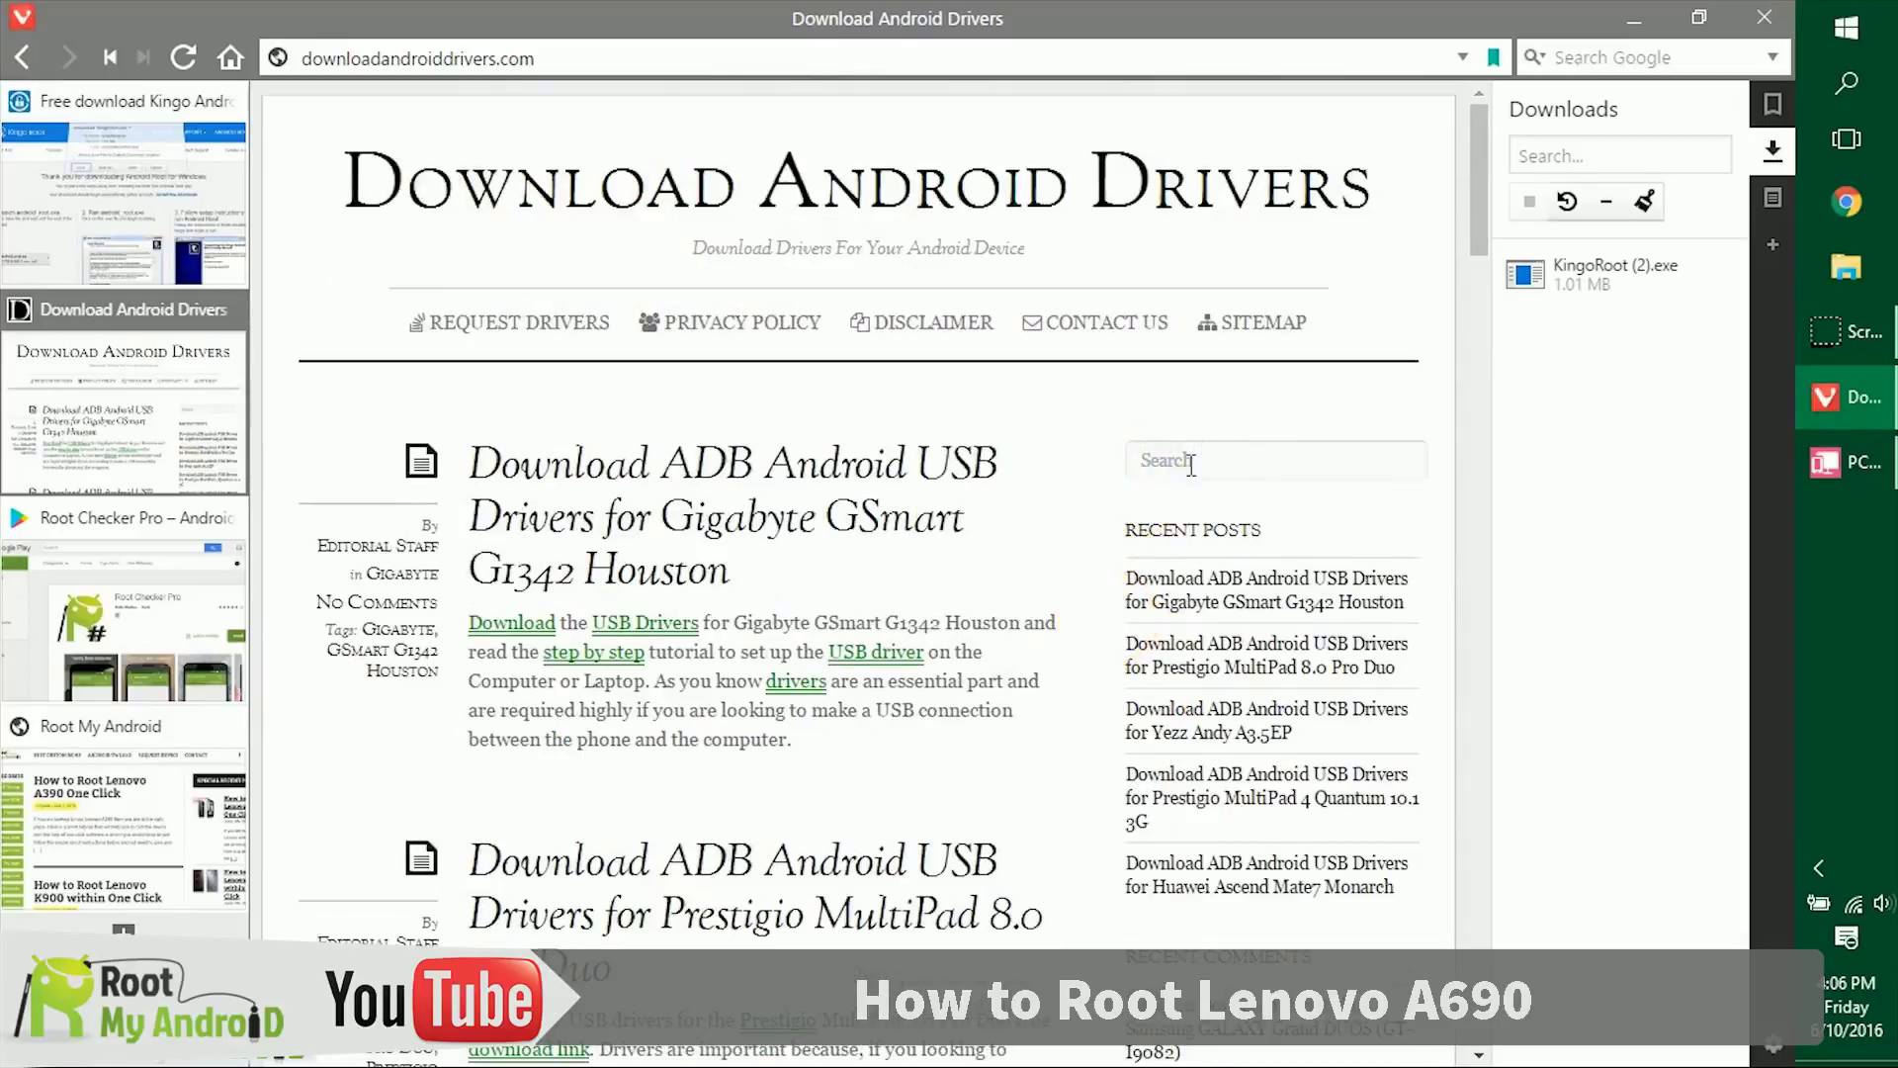
pyautogui.click(1108, 461)
# Step: Check USB debugging in the phone's Developer options through PC Link, then hide the mirror
pyautogui.click(1115, 463)
pyautogui.click(1854, 463)
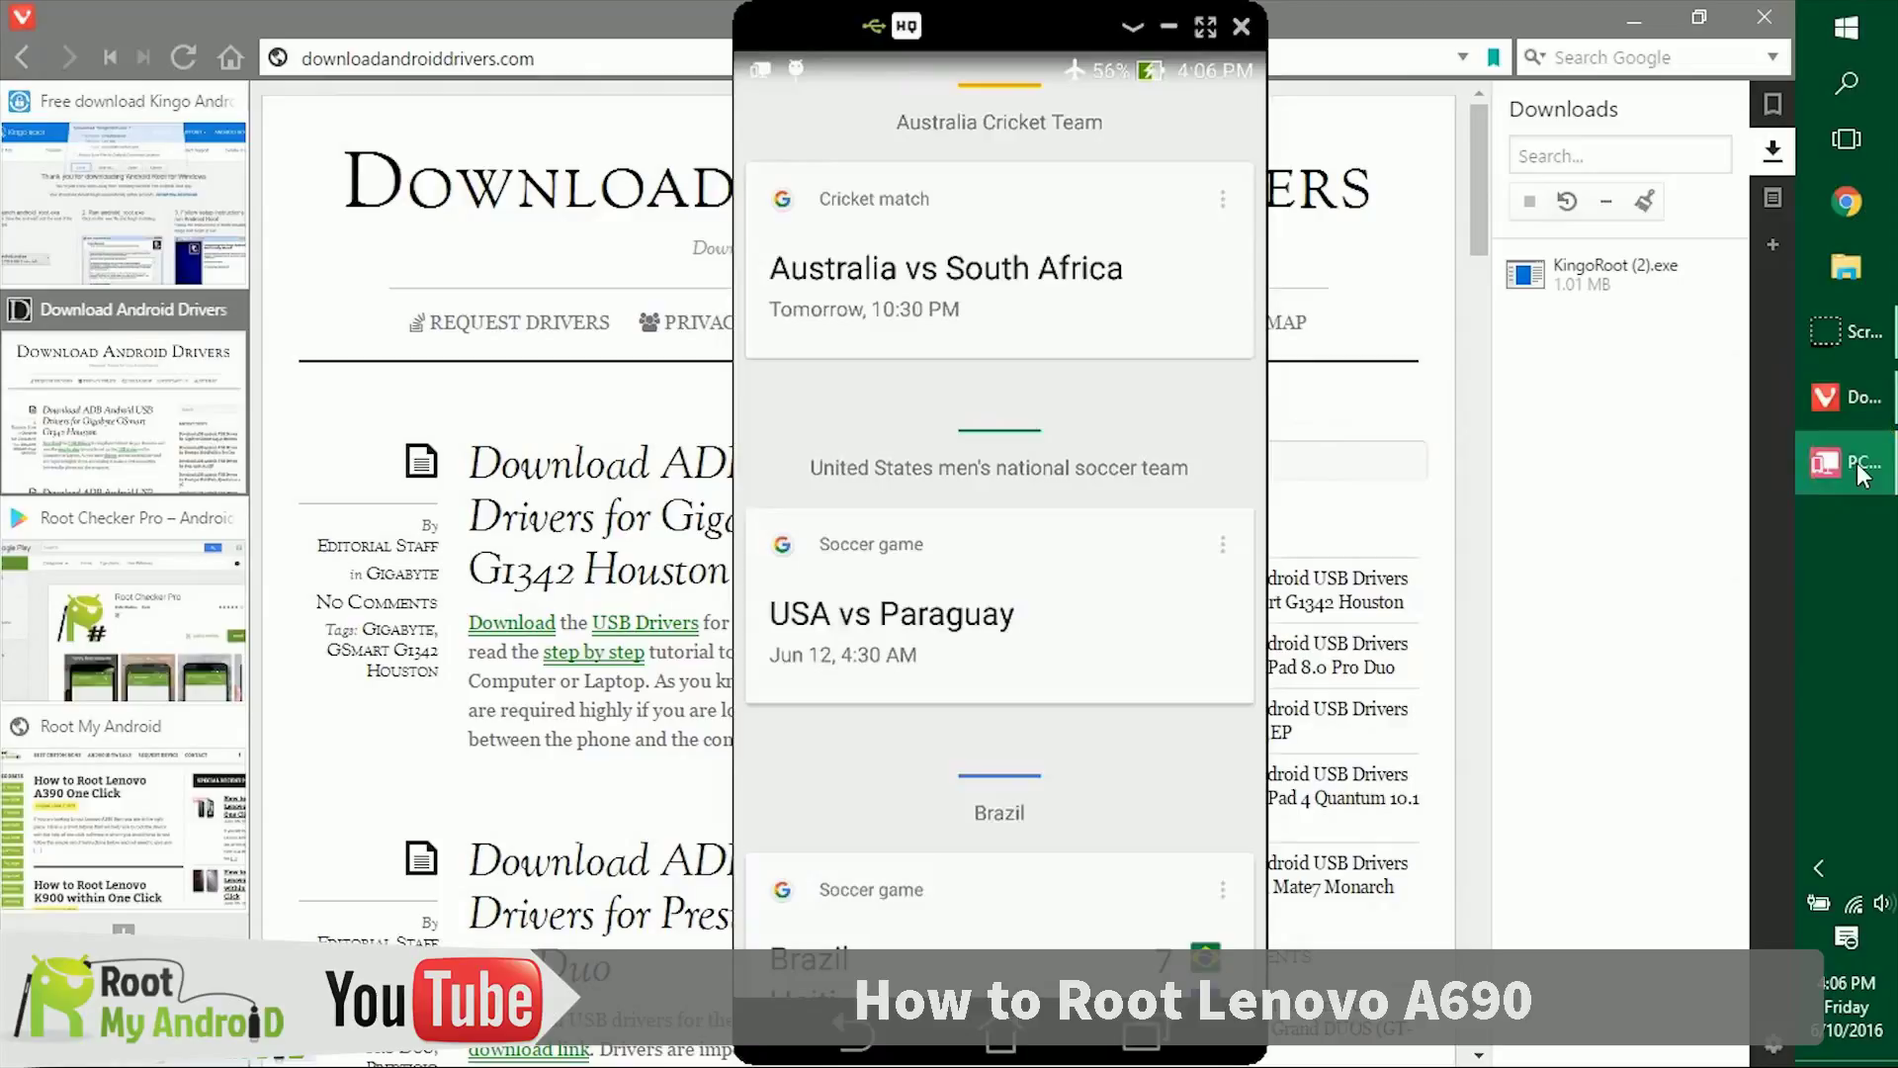
pyautogui.moveTo(1135, 169); pyautogui.dragTo(1123, 597)
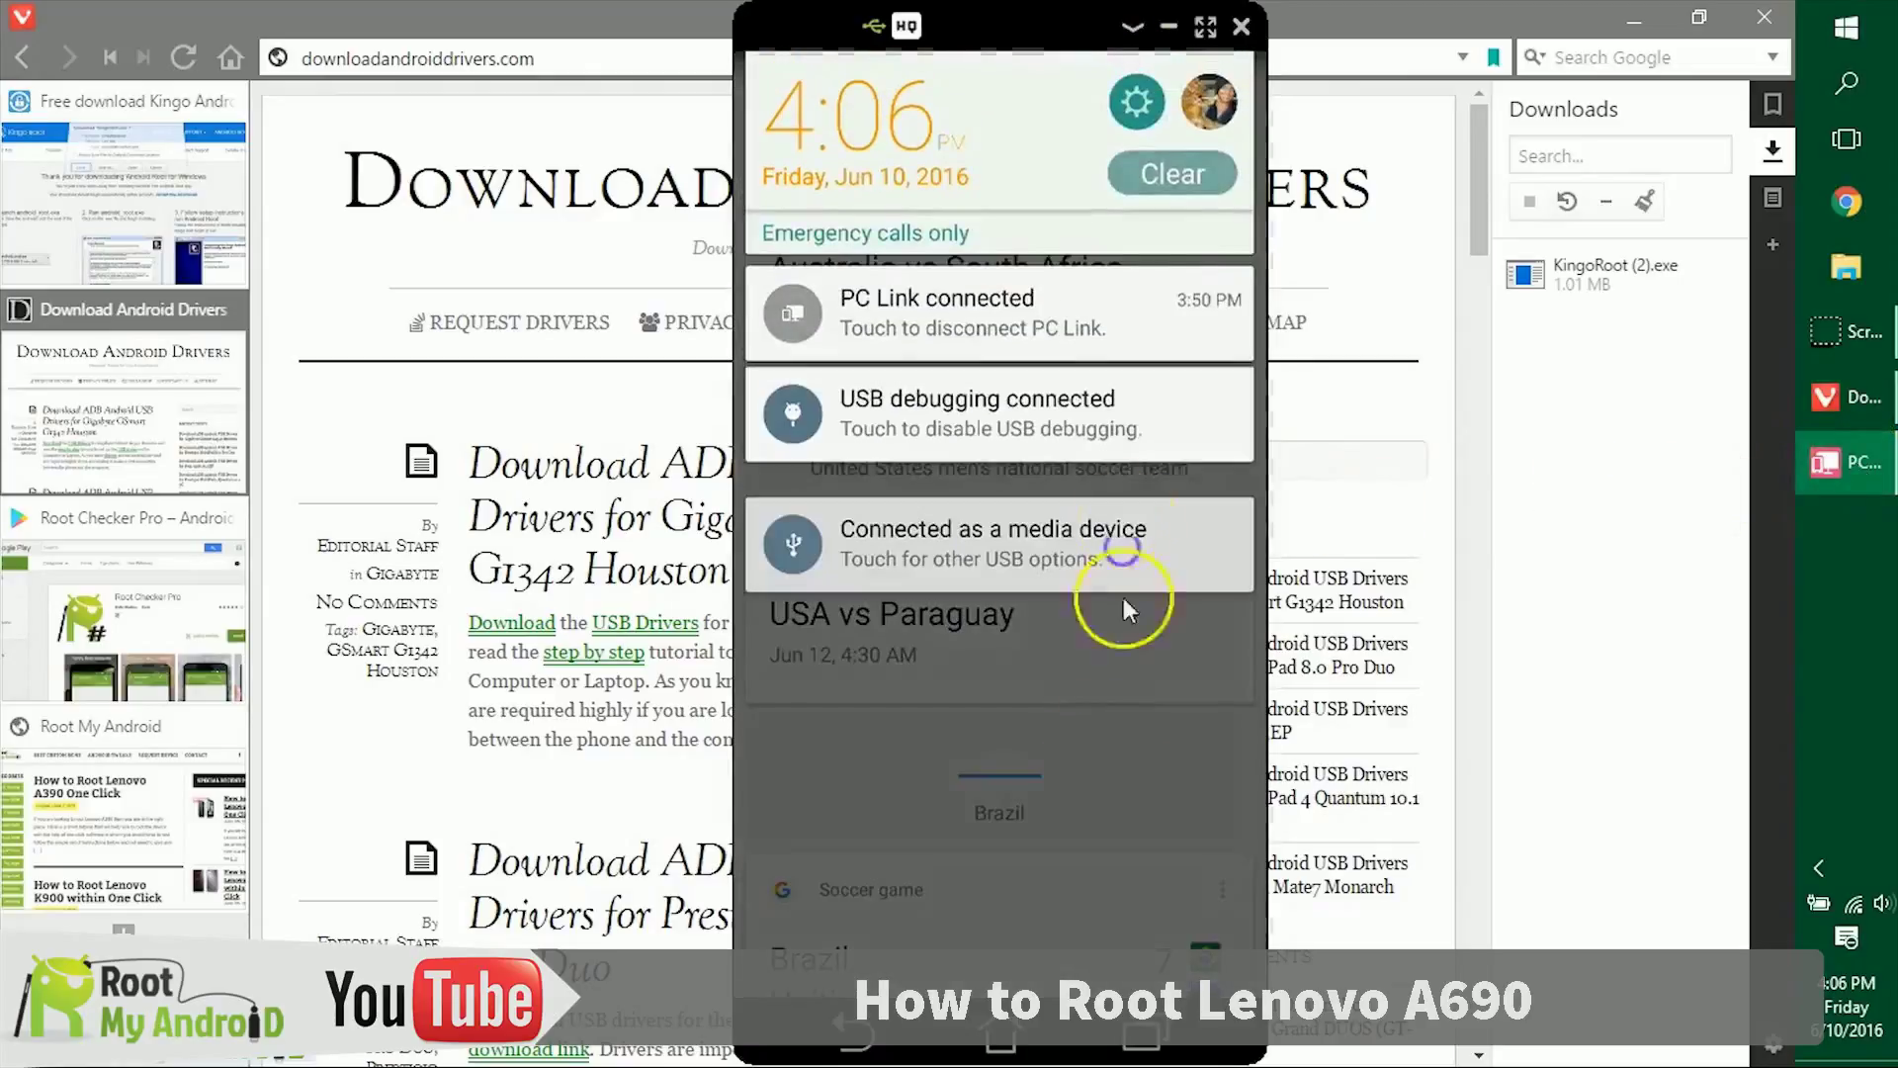
pyautogui.click(1136, 98)
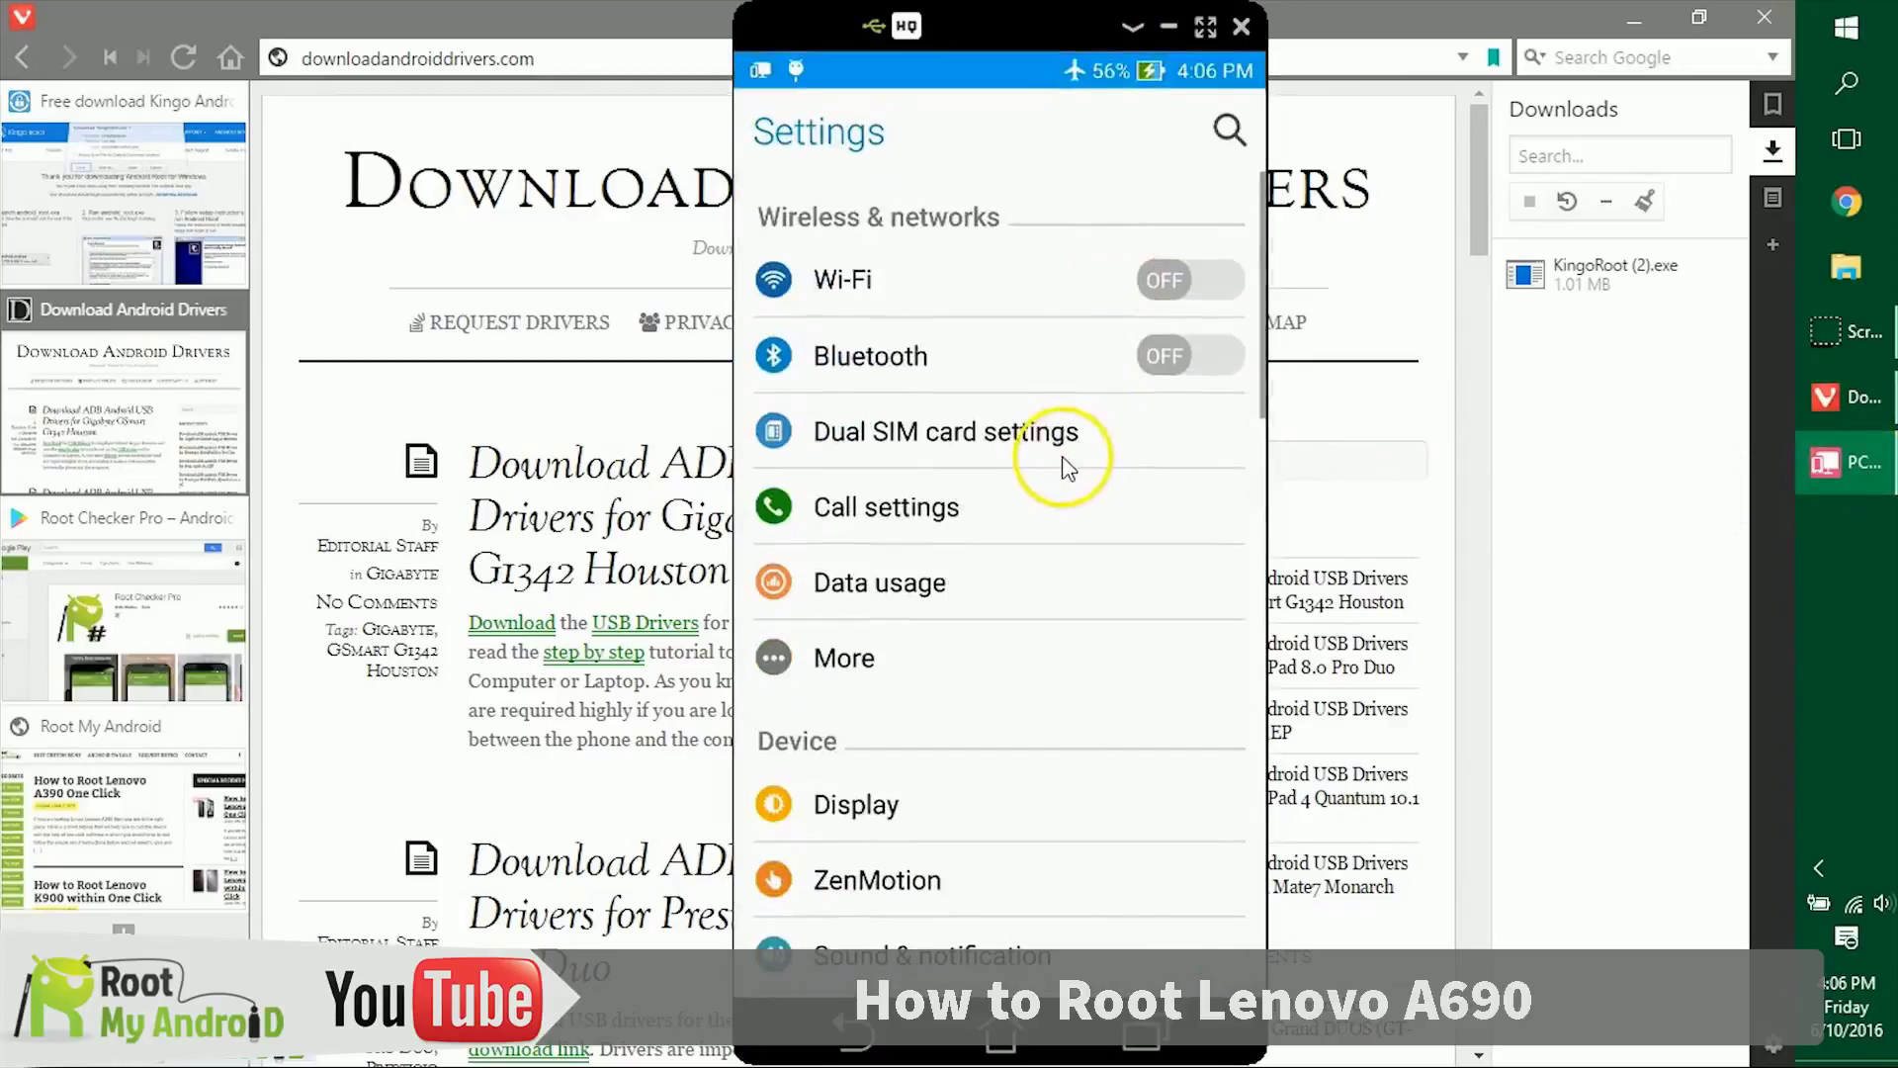
pyautogui.scroll(-10, 1065, 465)
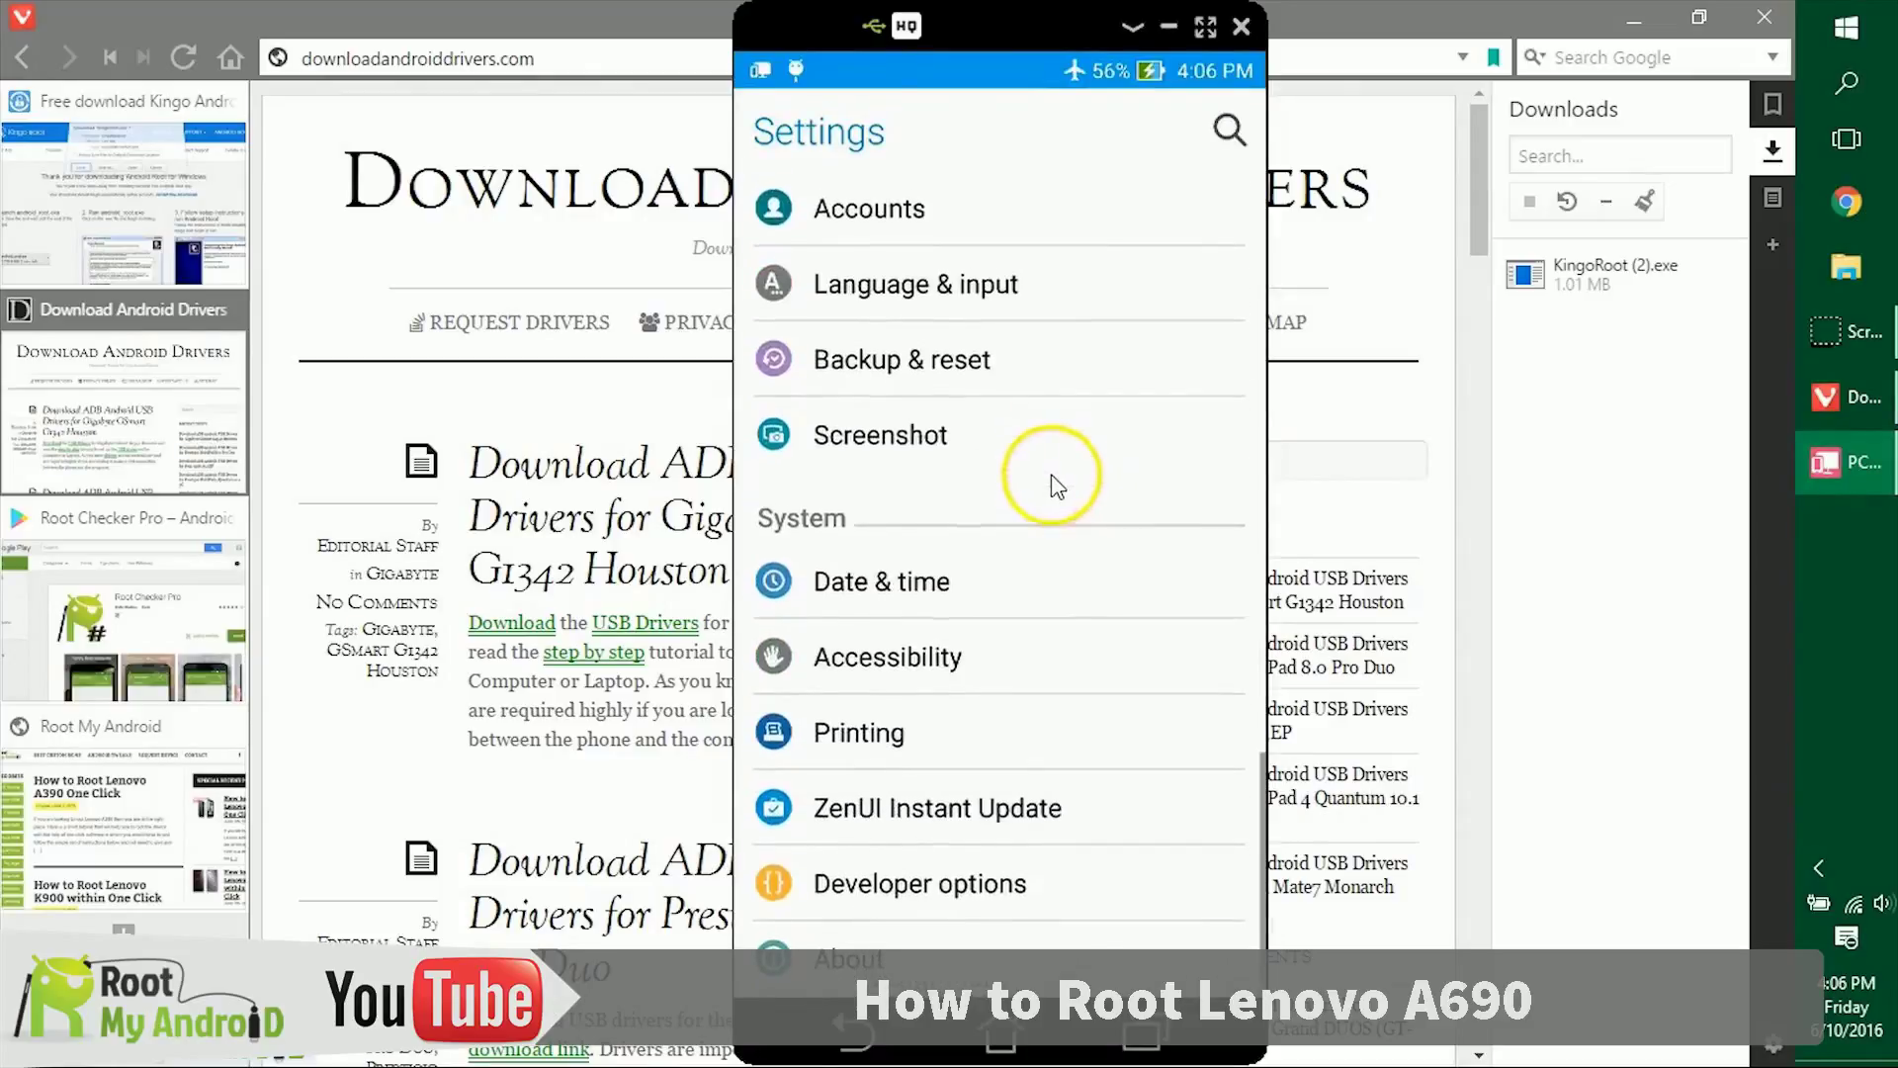
pyautogui.click(1036, 886)
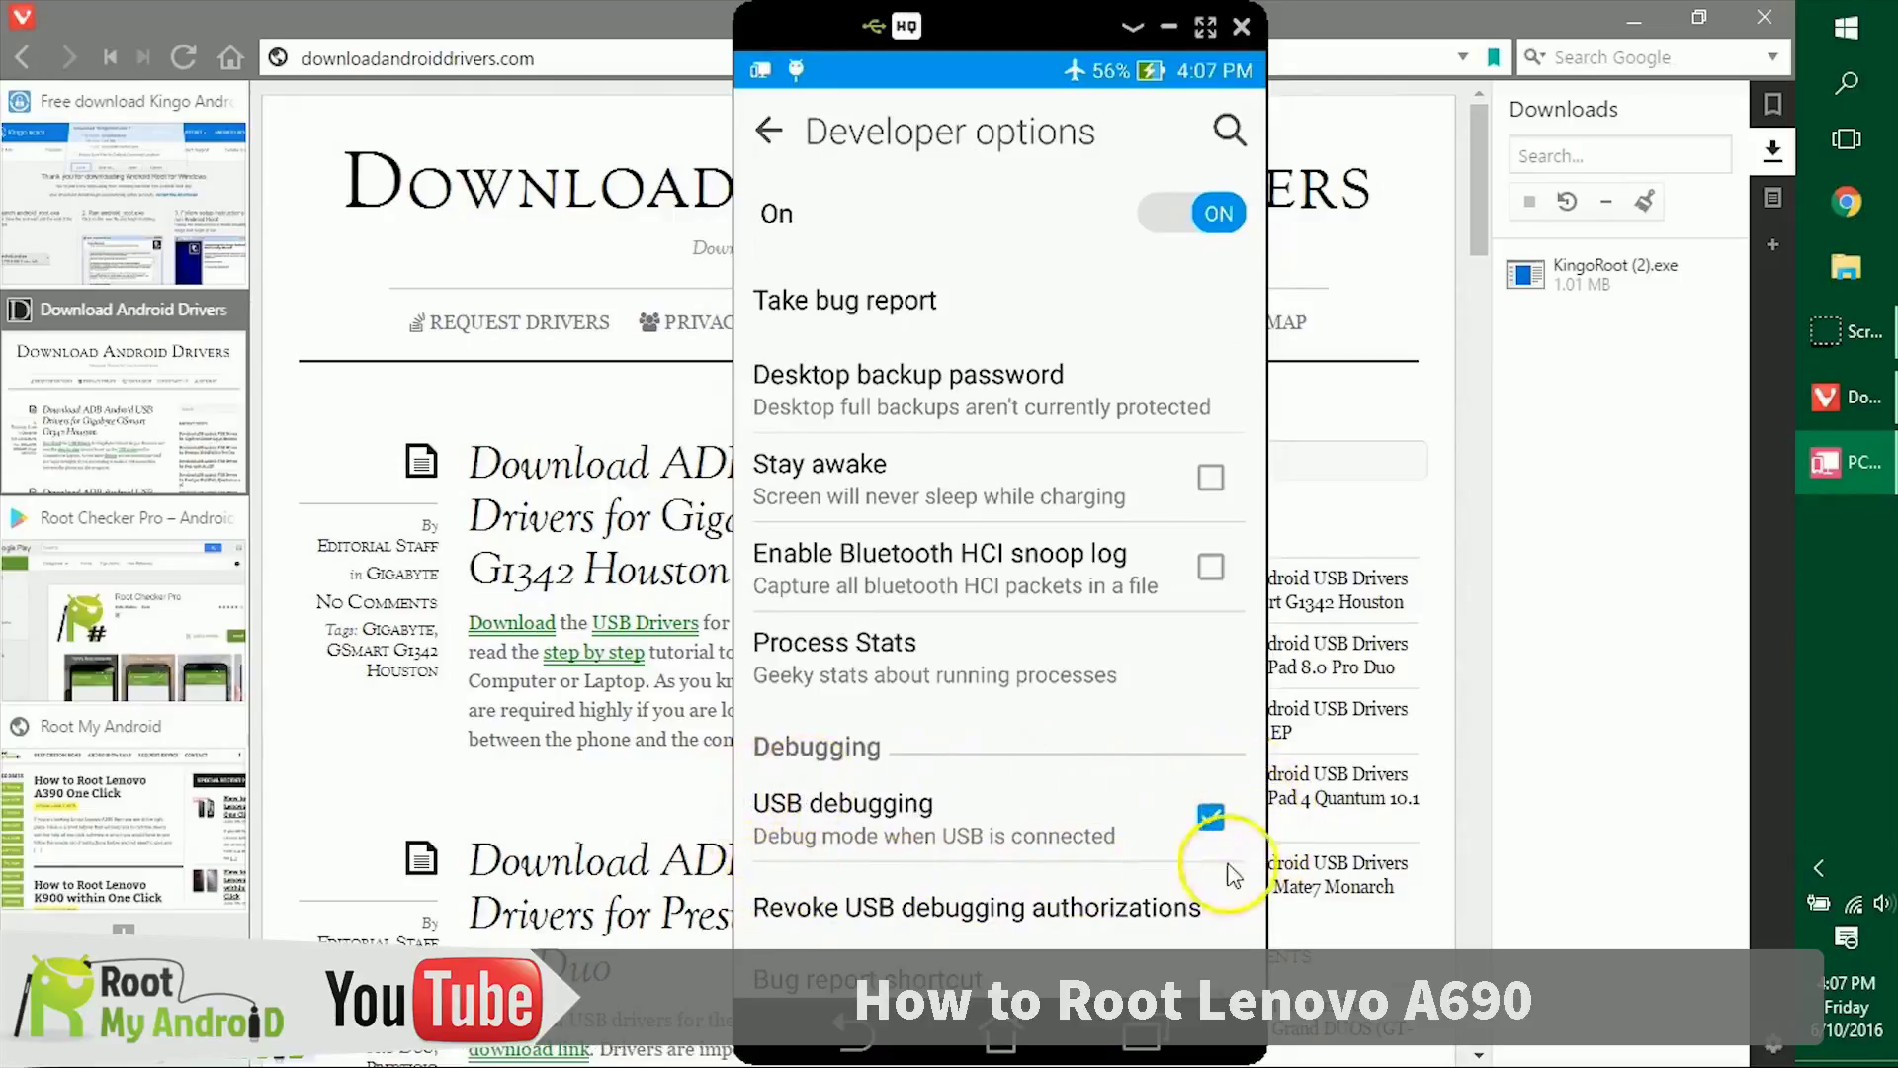
pyautogui.click(796, 749)
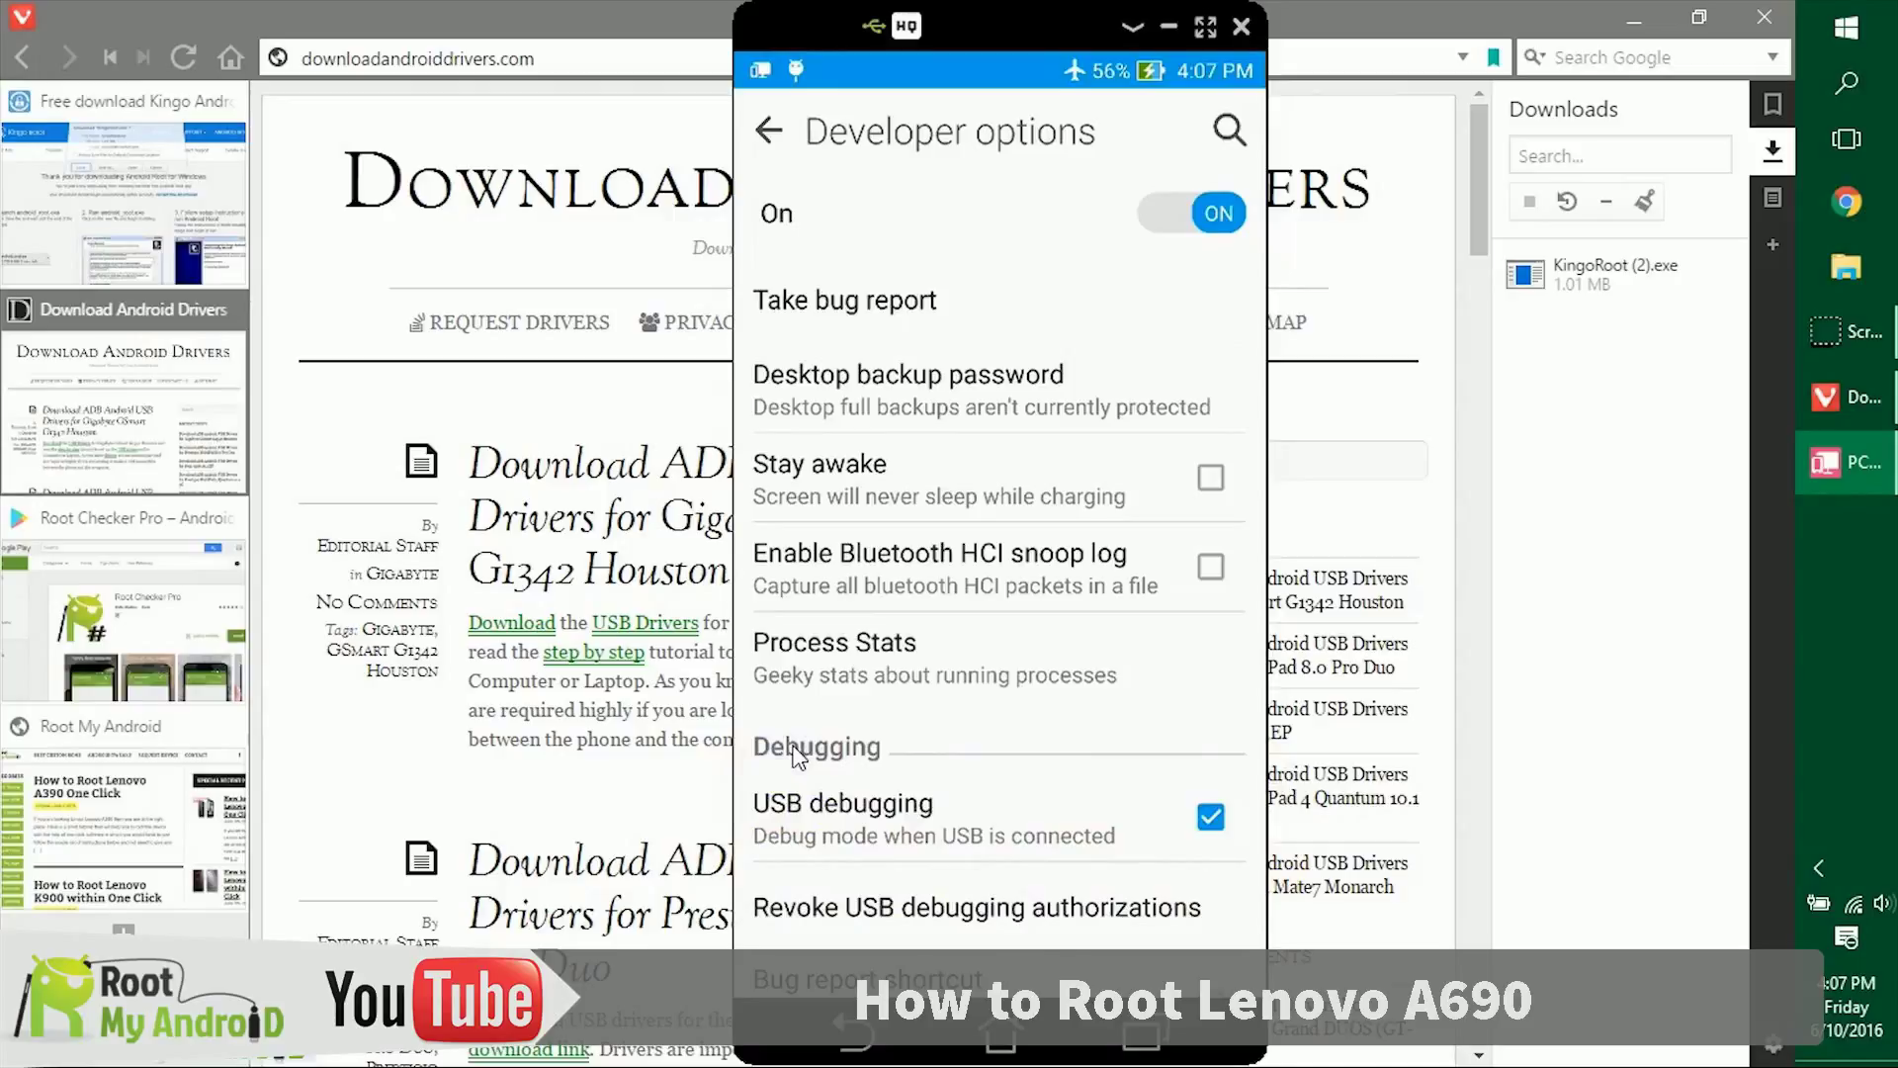
pyautogui.click(1001, 1033)
pyautogui.click(1168, 26)
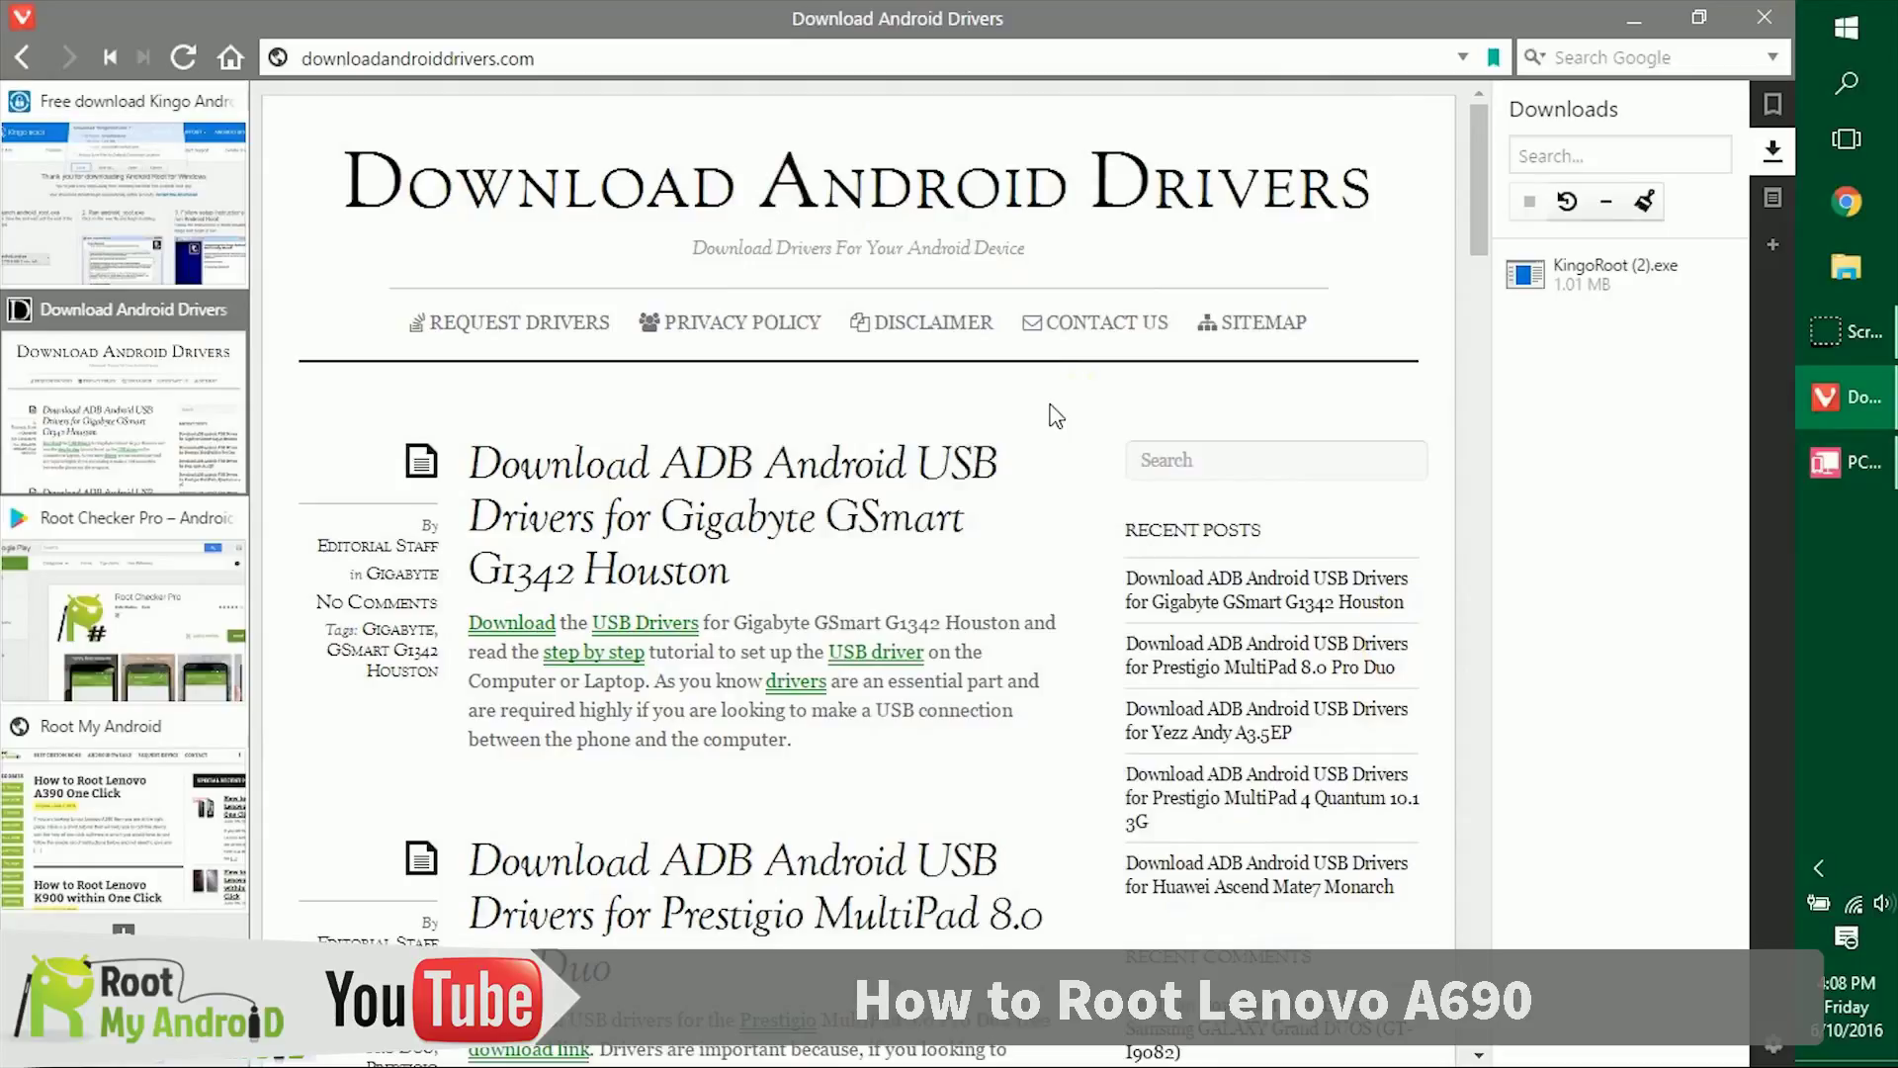
# Step: Install KingoRoot from KingoRoot (2).exe, declining the ByteFence and Yahoo offers, and launch it
pyautogui.click(1626, 277)
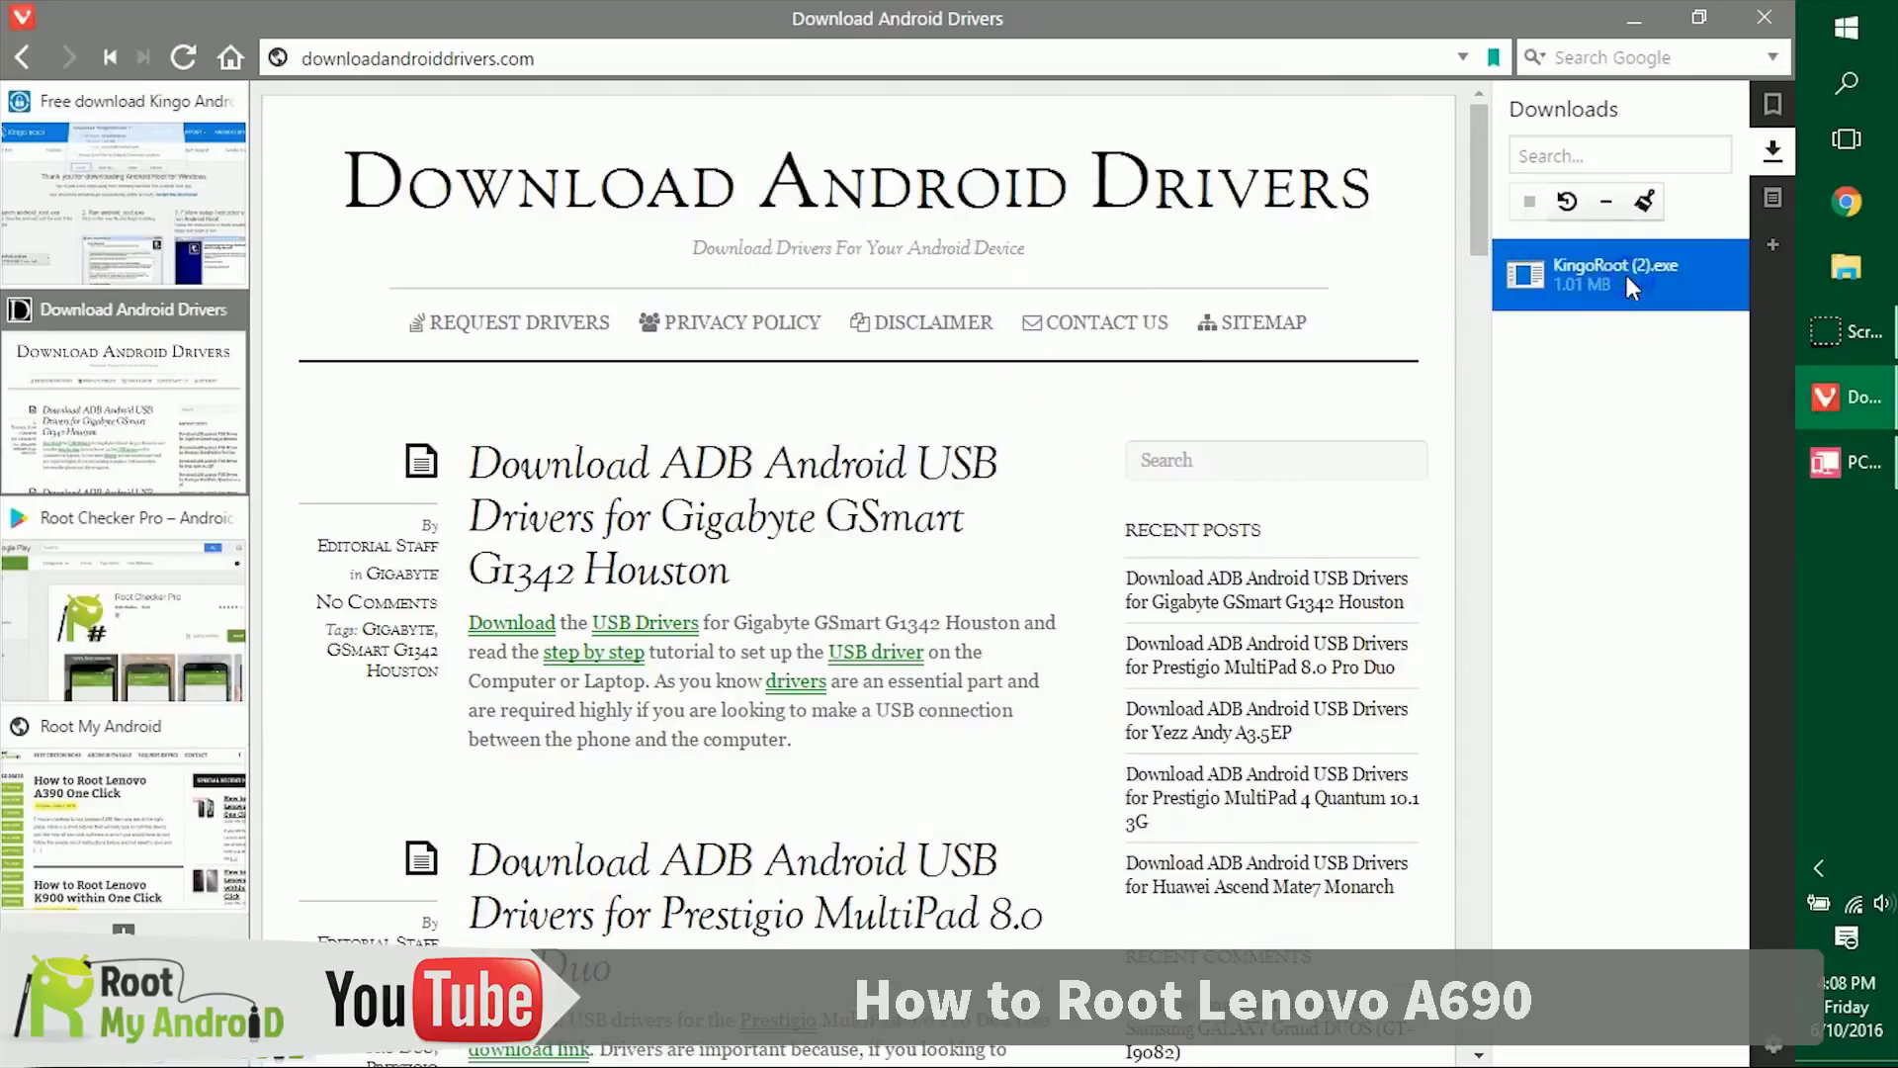
pyautogui.doubleClick(1626, 276)
pyautogui.click(989, 572)
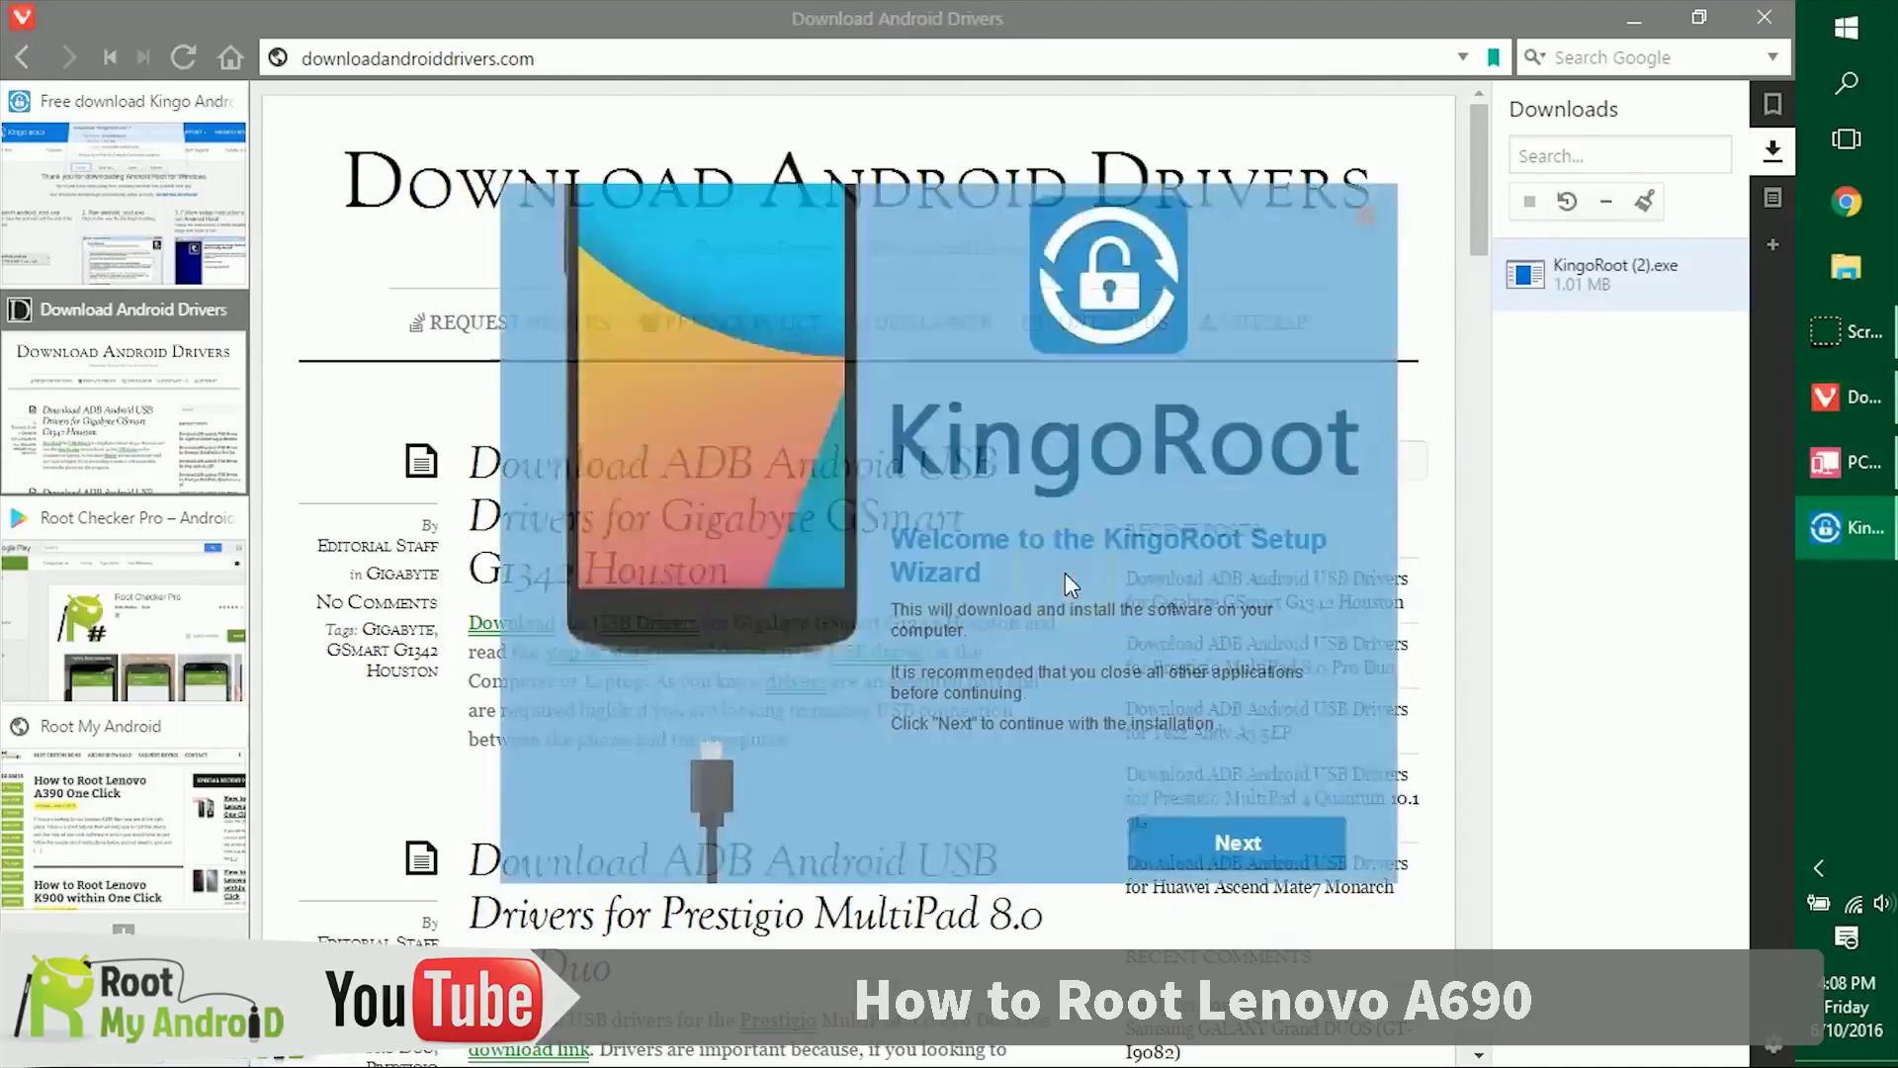
pyautogui.click(1211, 845)
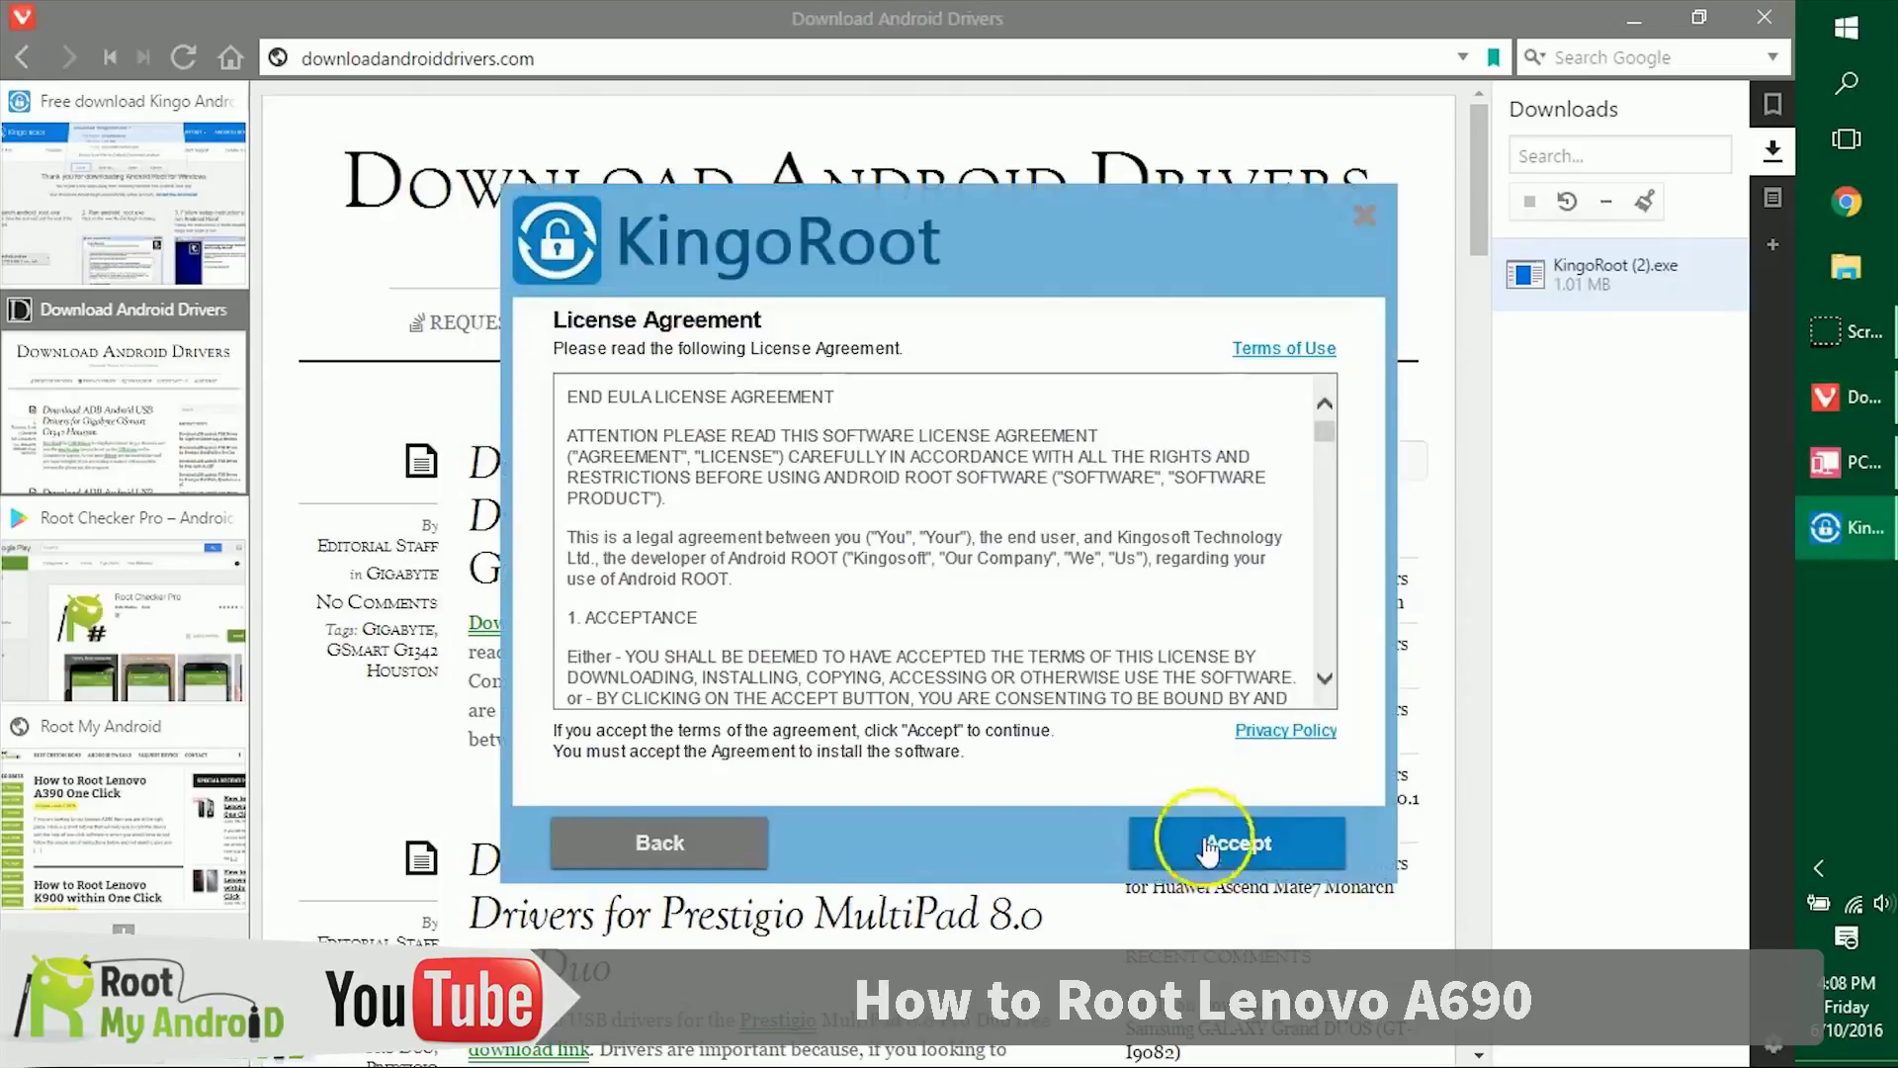
pyautogui.click(1183, 842)
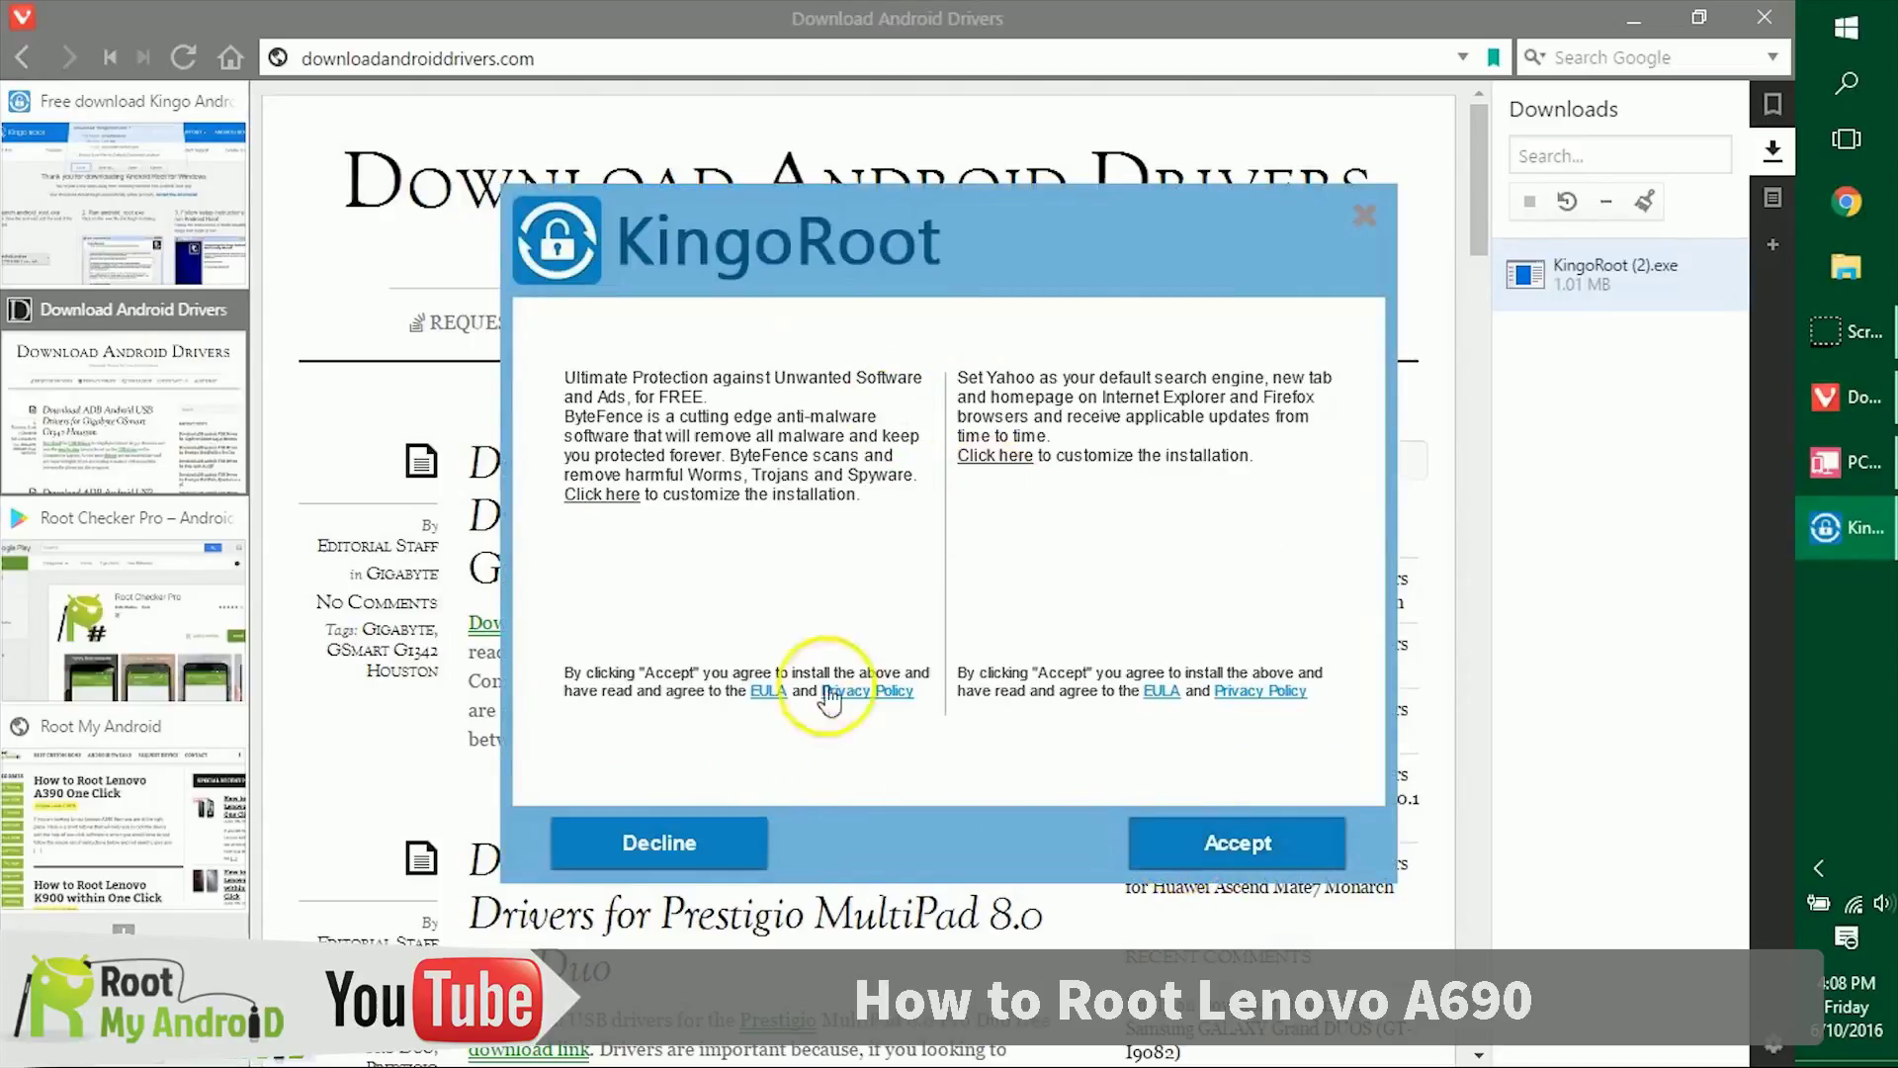
pyautogui.click(679, 856)
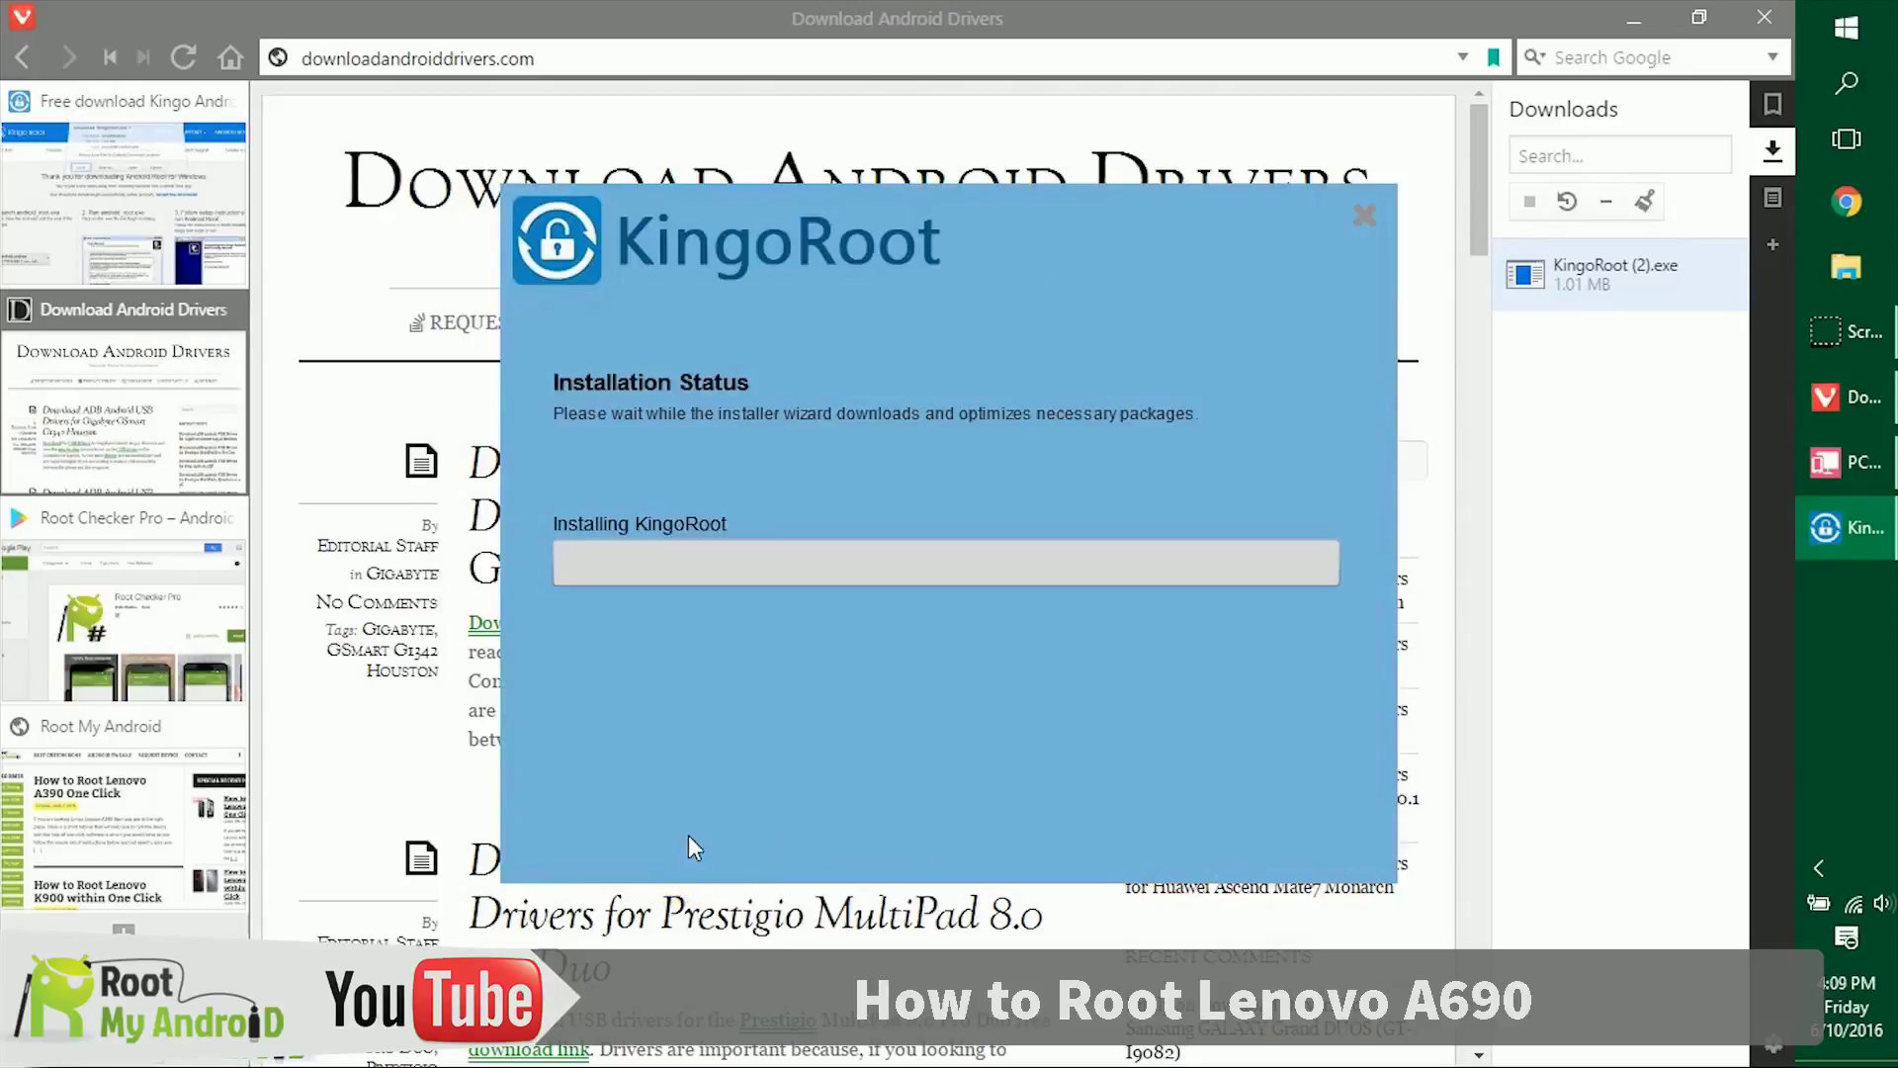
pyautogui.click(729, 792)
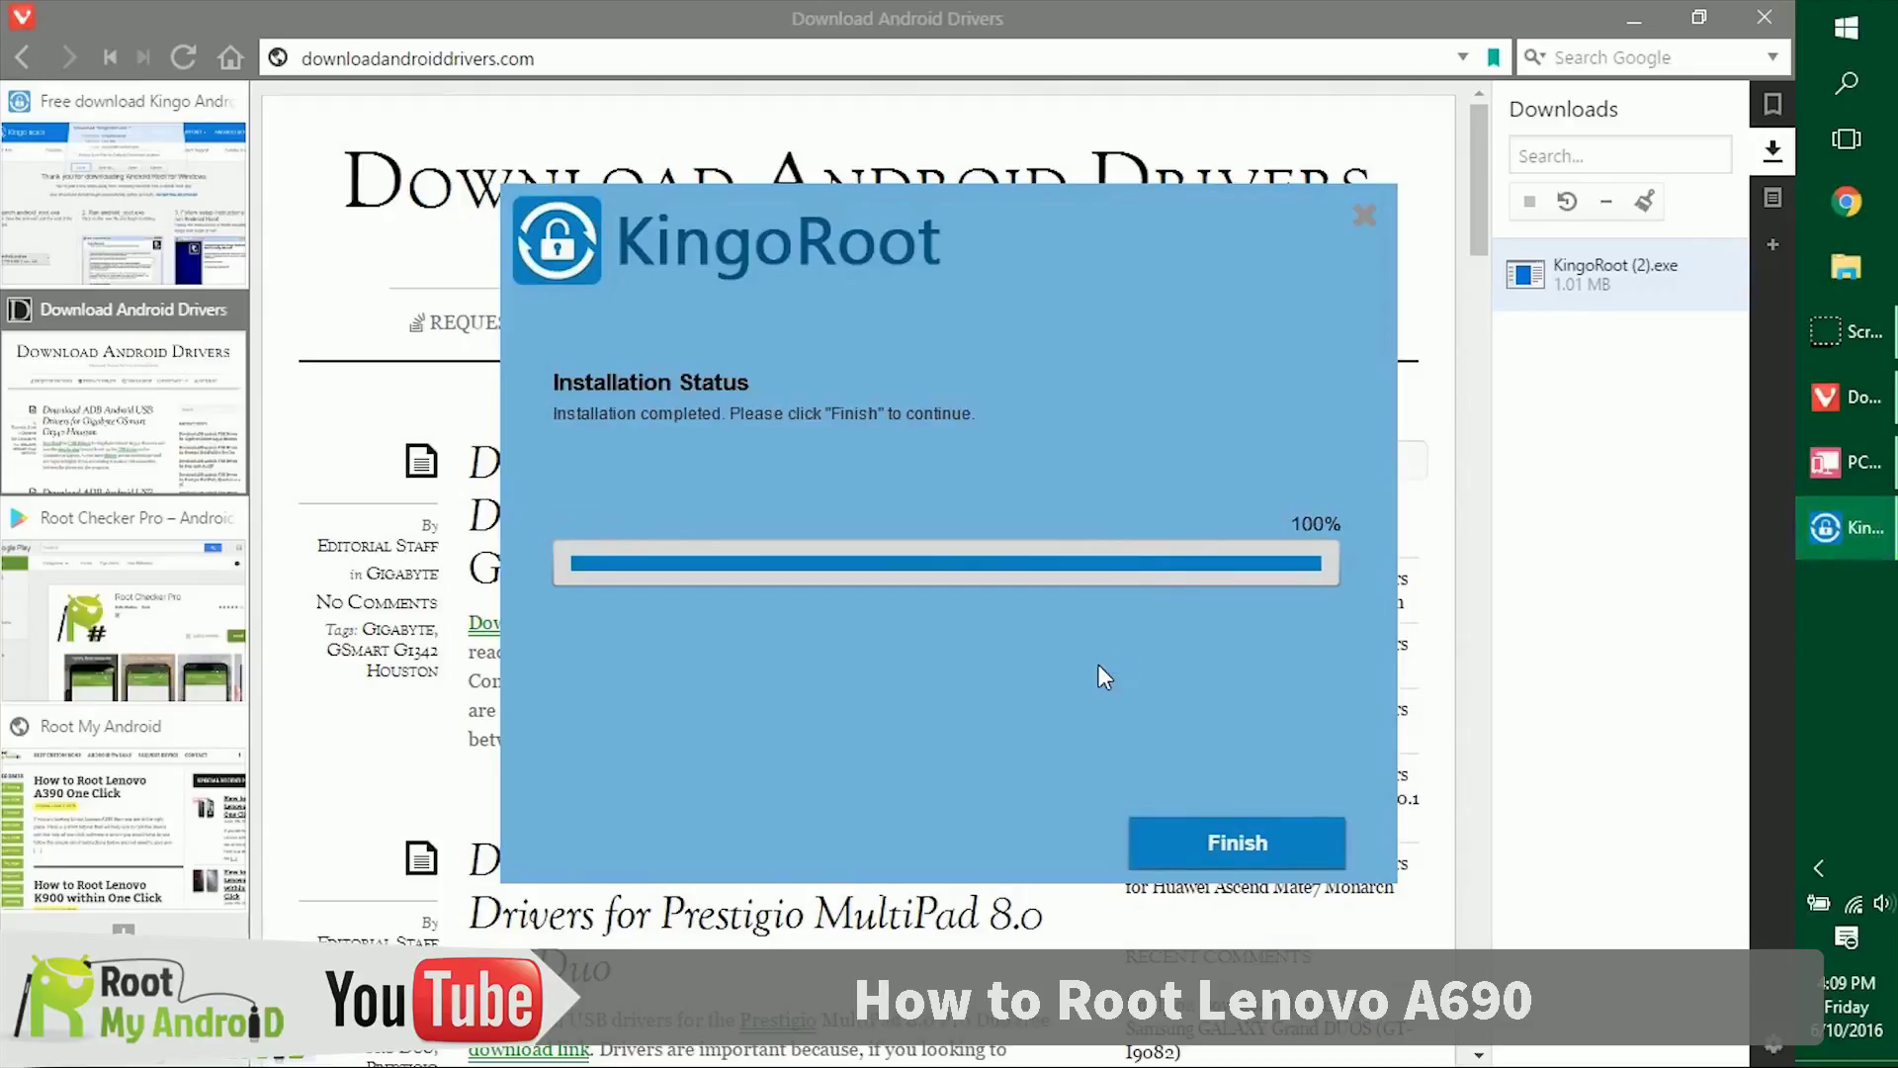
pyautogui.click(1224, 842)
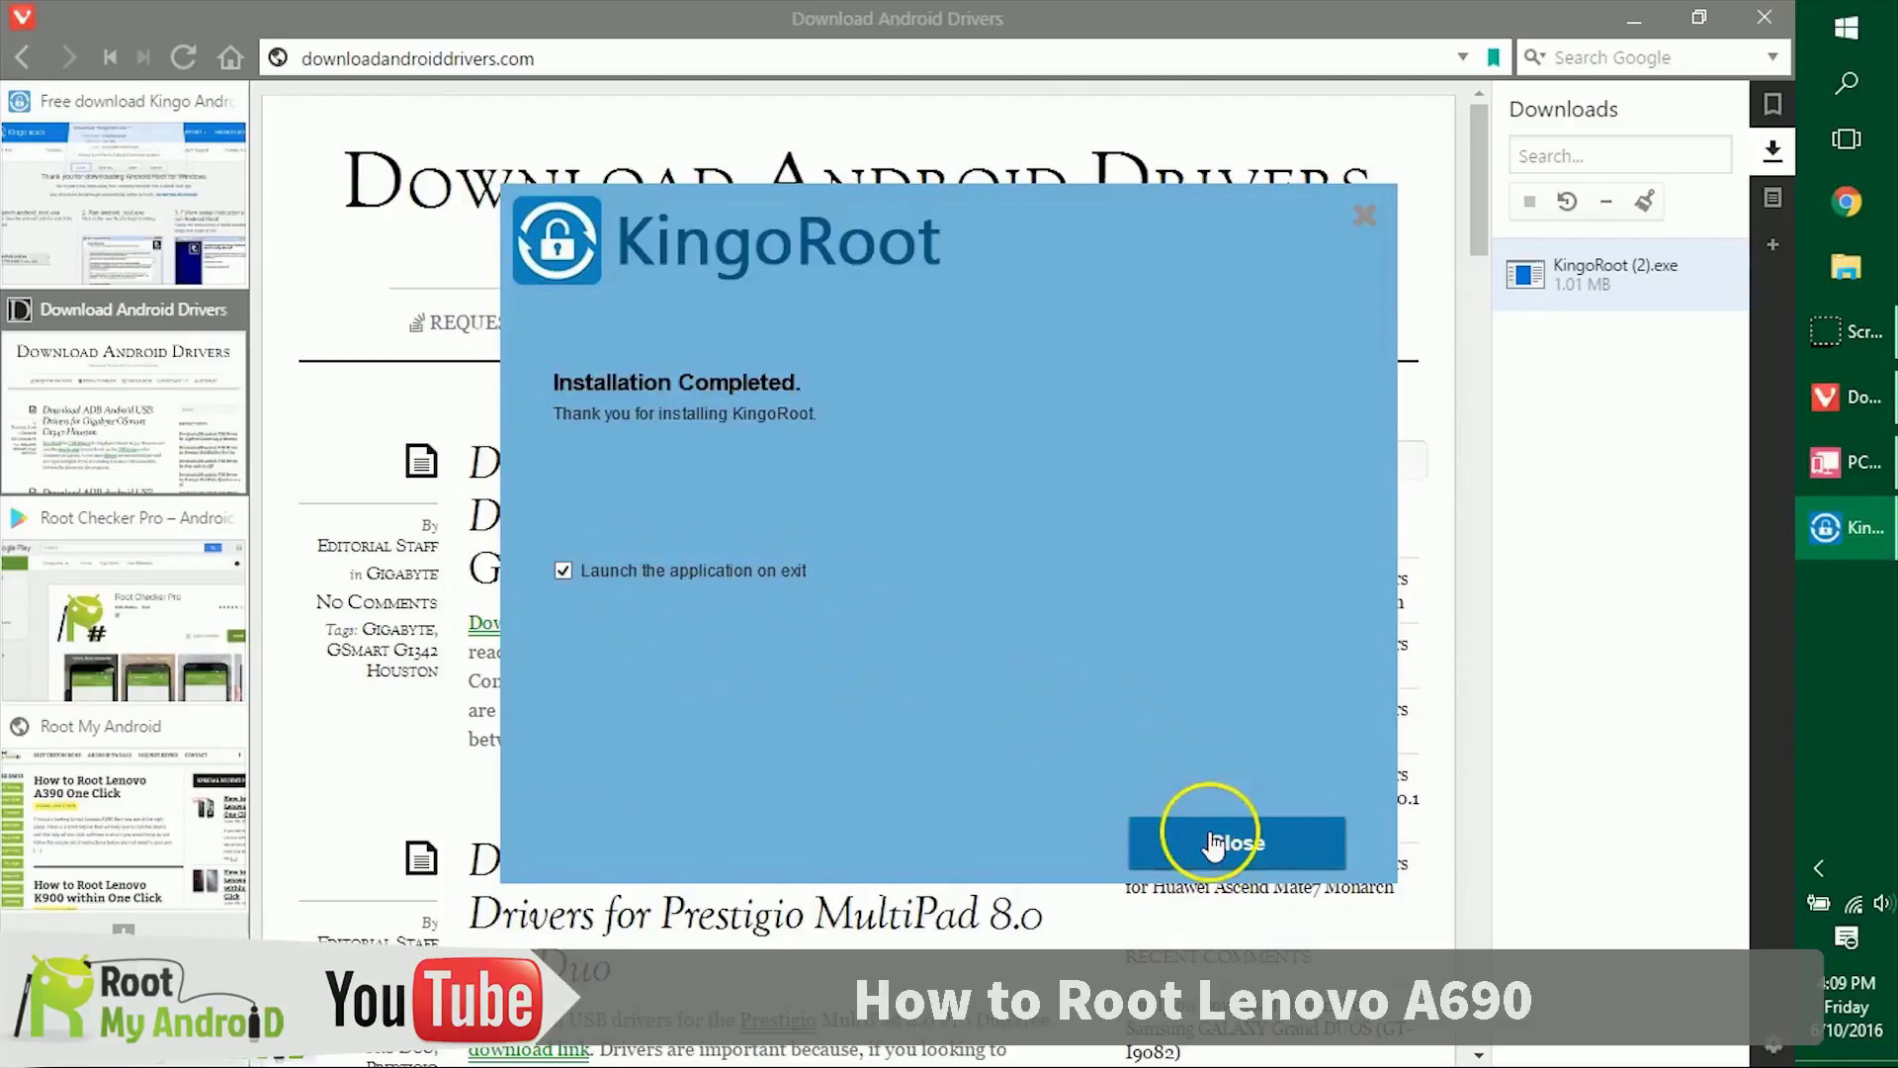
pyautogui.click(1207, 837)
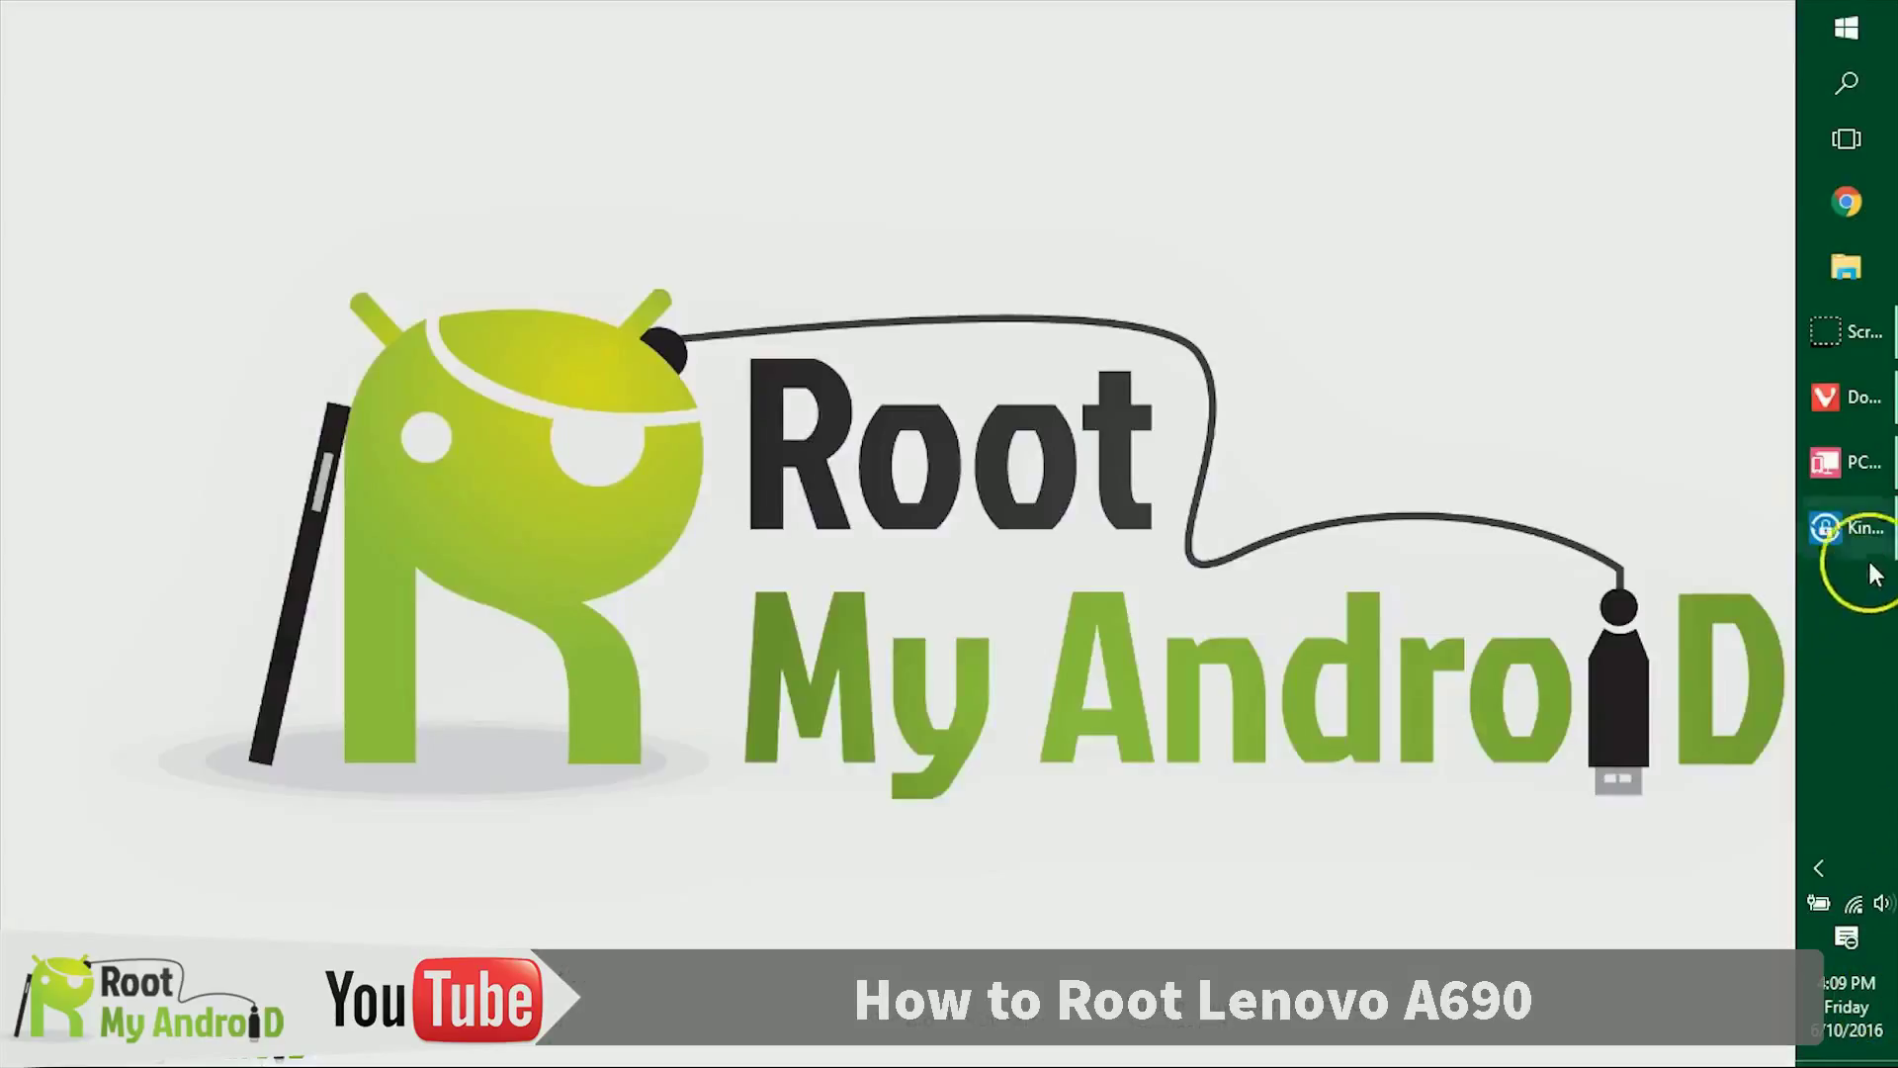
# Step: Restore KingoRoot and start rooting the detected Lenovo A690
pyautogui.click(1862, 539)
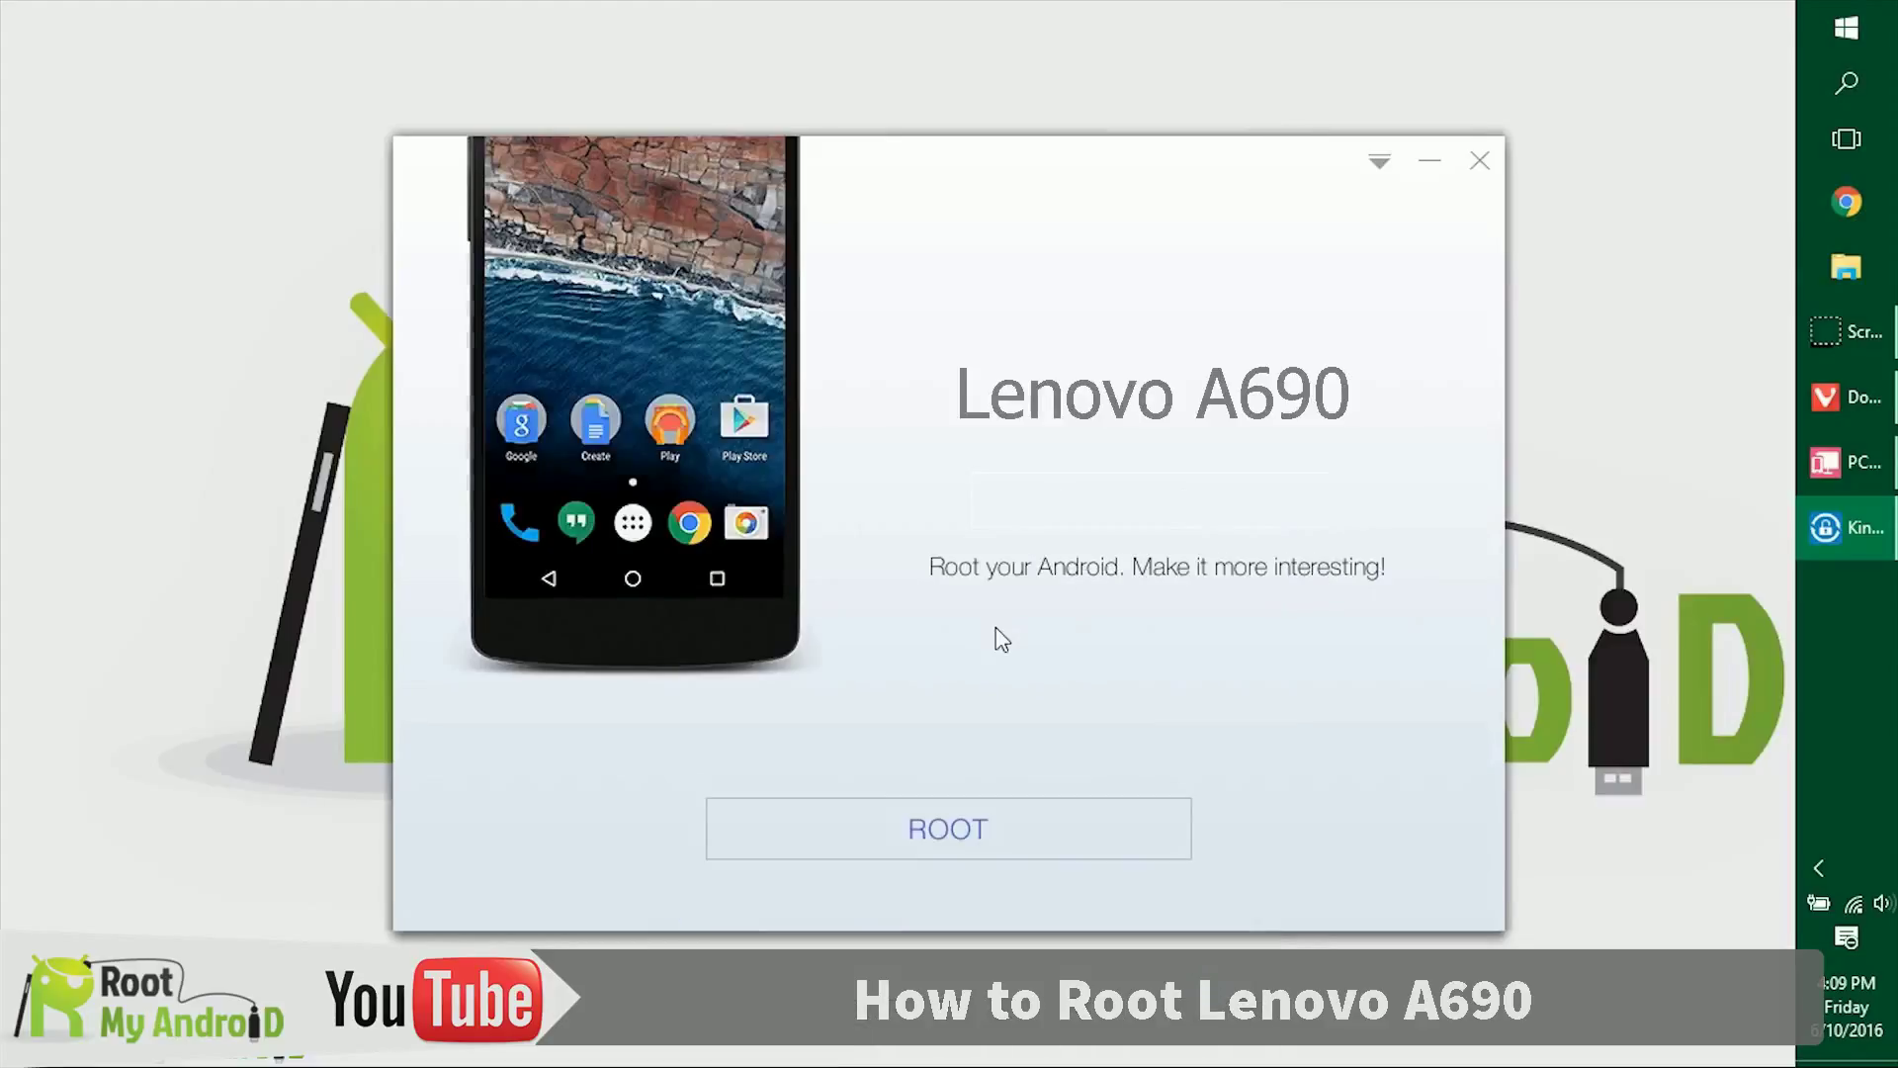
pyautogui.click(1088, 816)
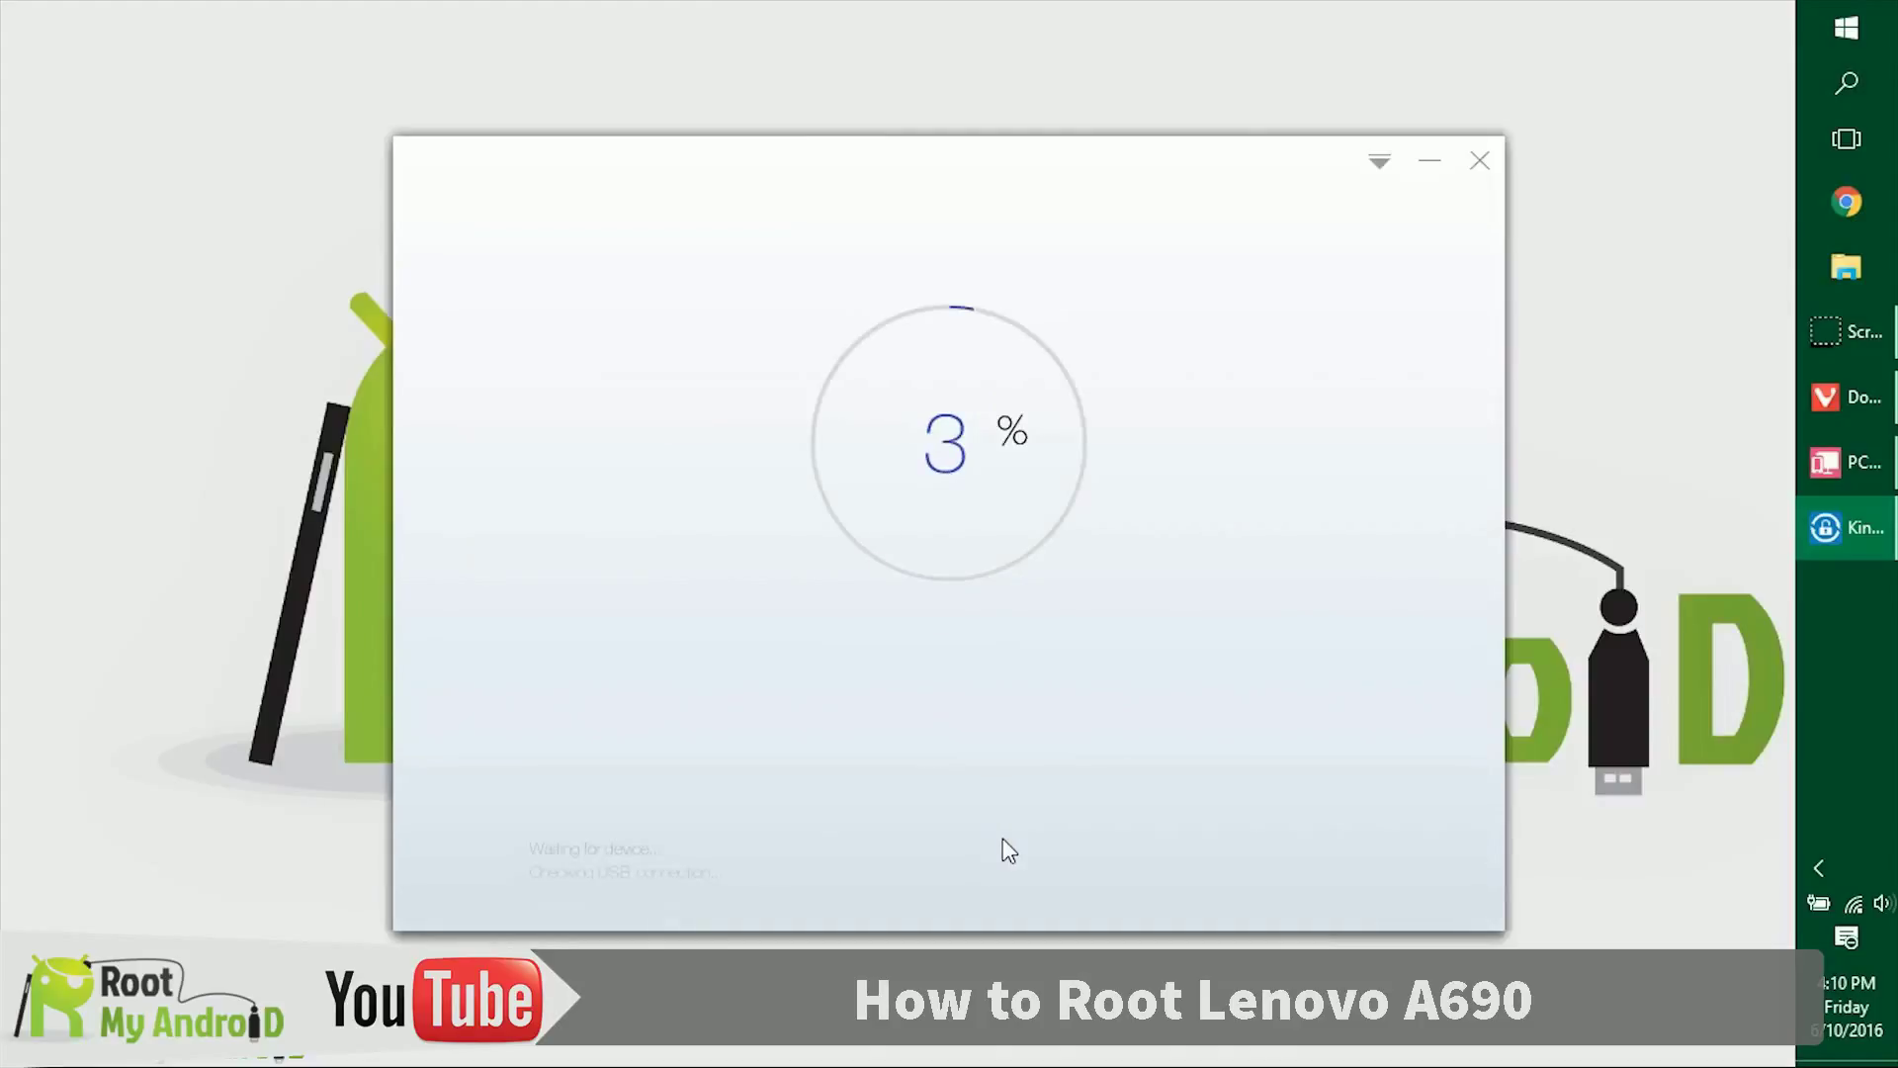
# Step: Move the phone mirror and KingoRoot progress window apart while rooting completes
pyautogui.click(1846, 461)
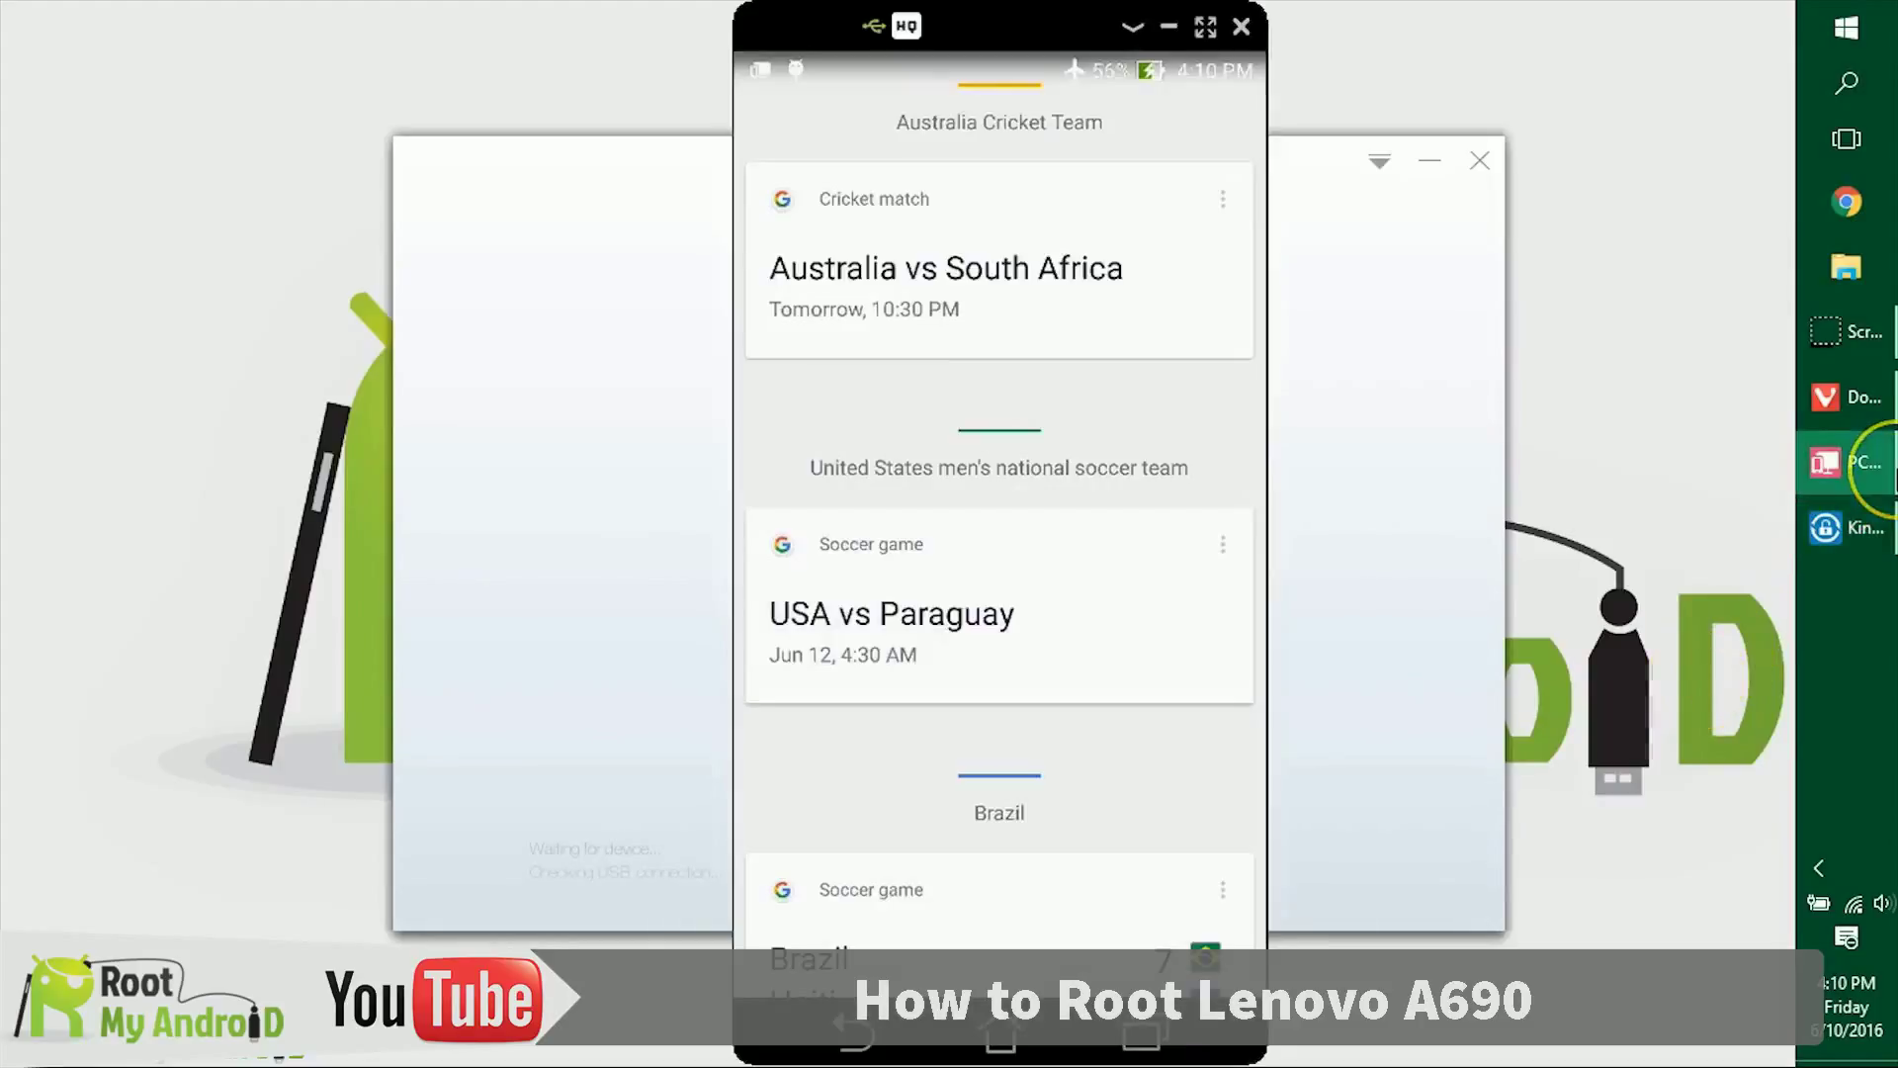
pyautogui.moveTo(1008, 33); pyautogui.dragTo(323, 26)
pyautogui.moveTo(838, 146); pyautogui.dragTo(1057, 186)
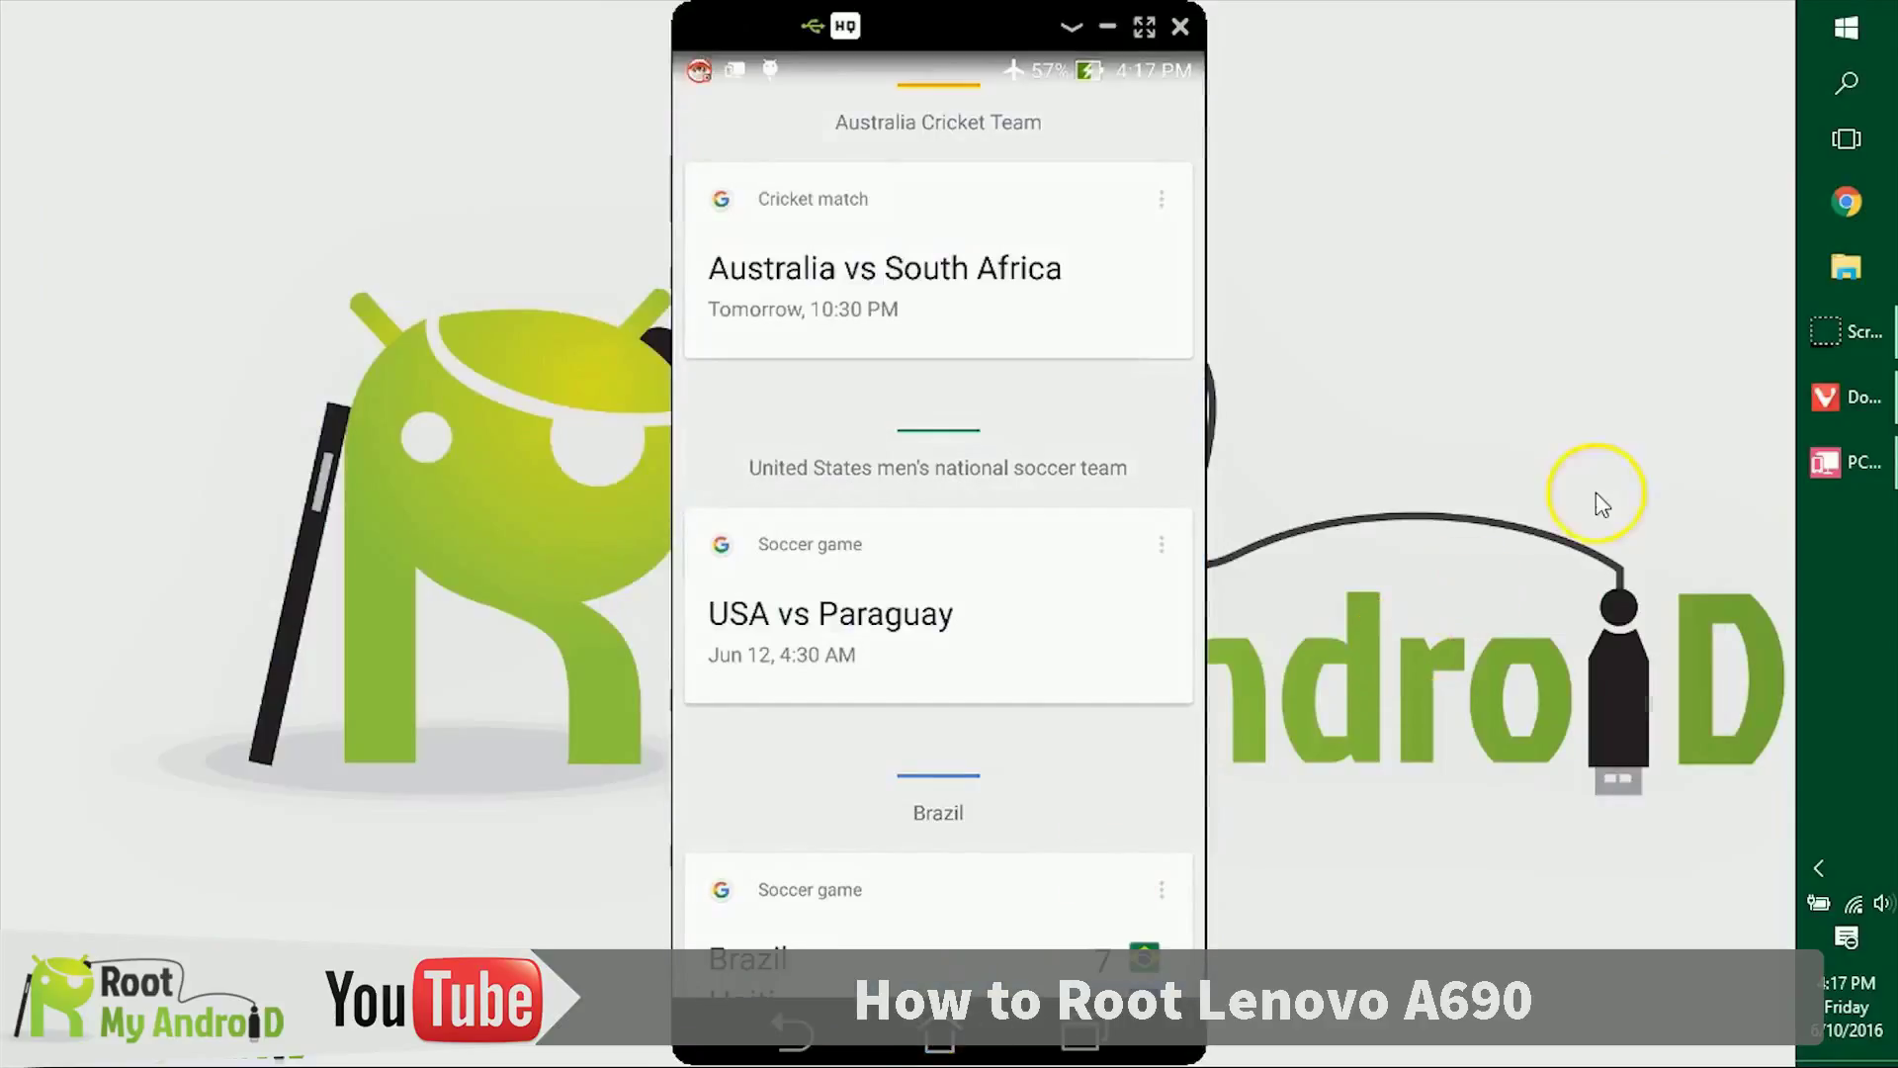
# Step: On the Root Checker Pro Google Play page, try Install and cancel the sign-in prompt
pyautogui.click(1834, 396)
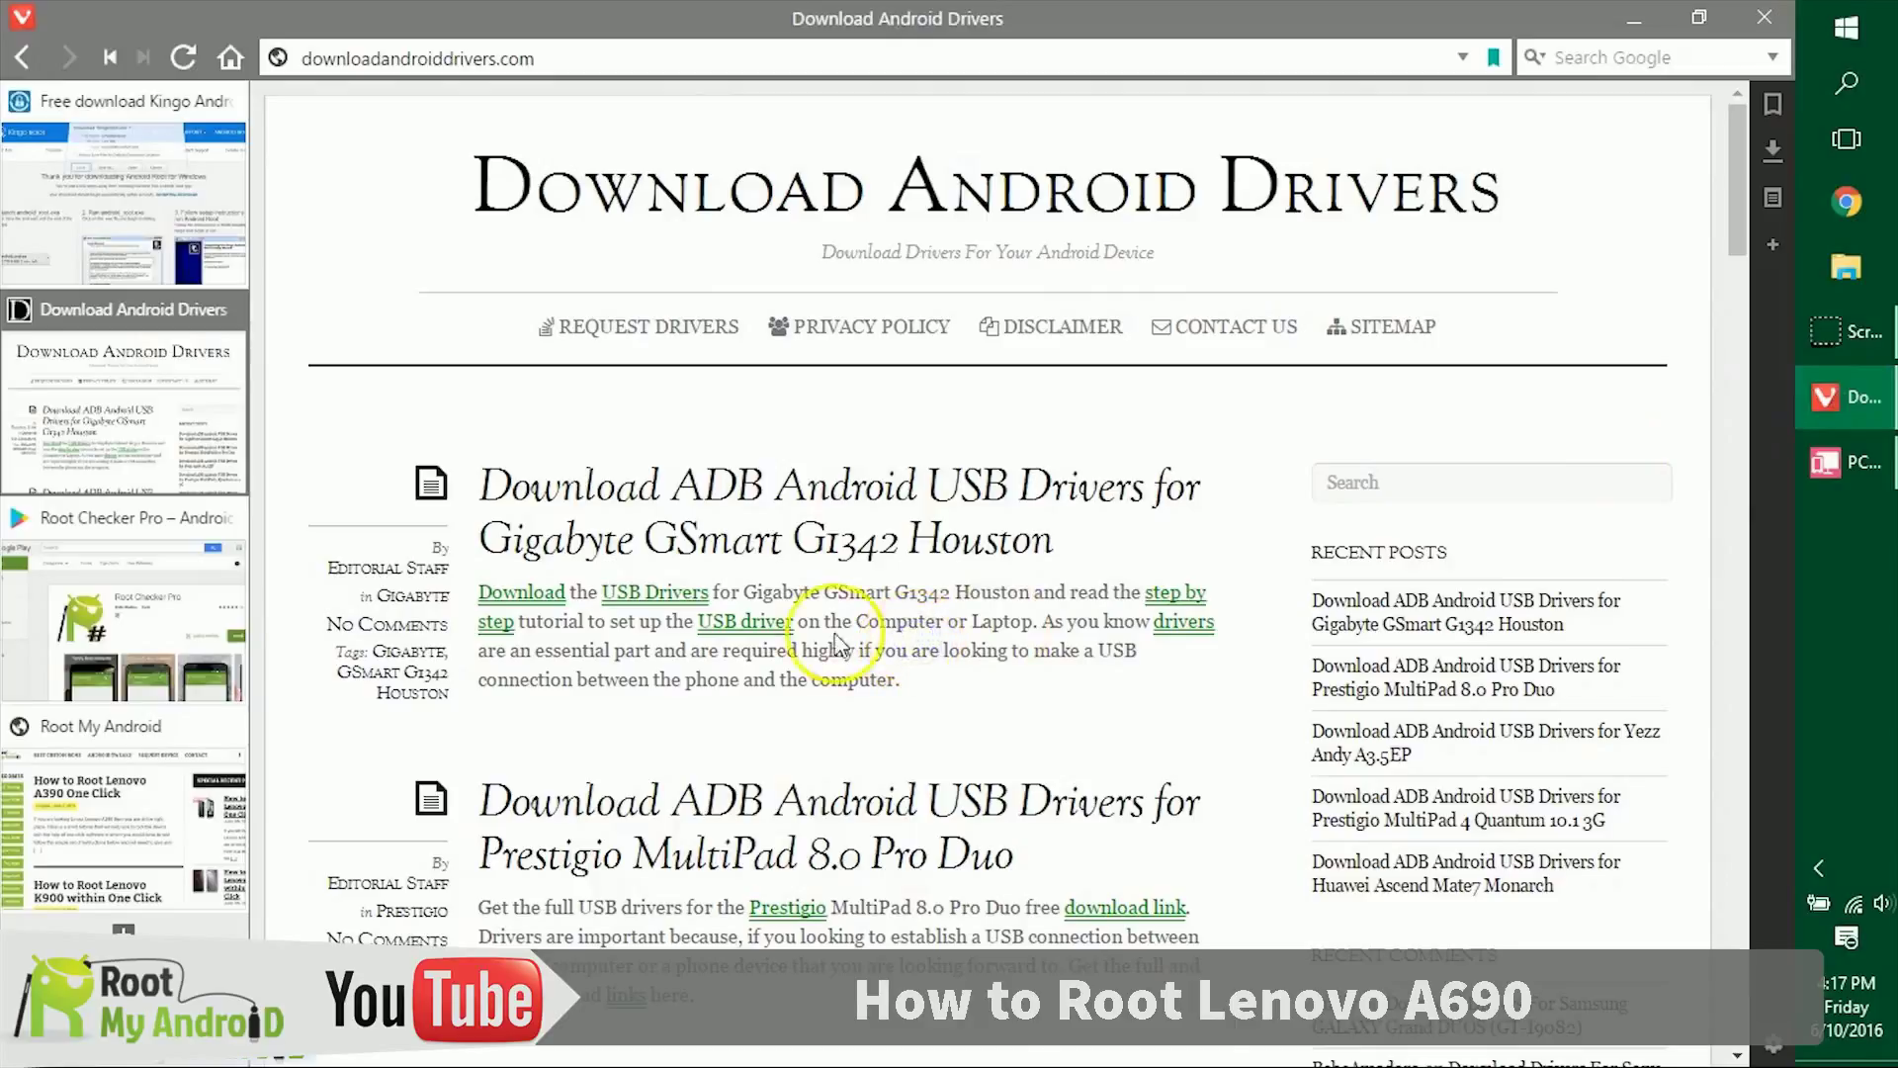
pyautogui.click(111, 597)
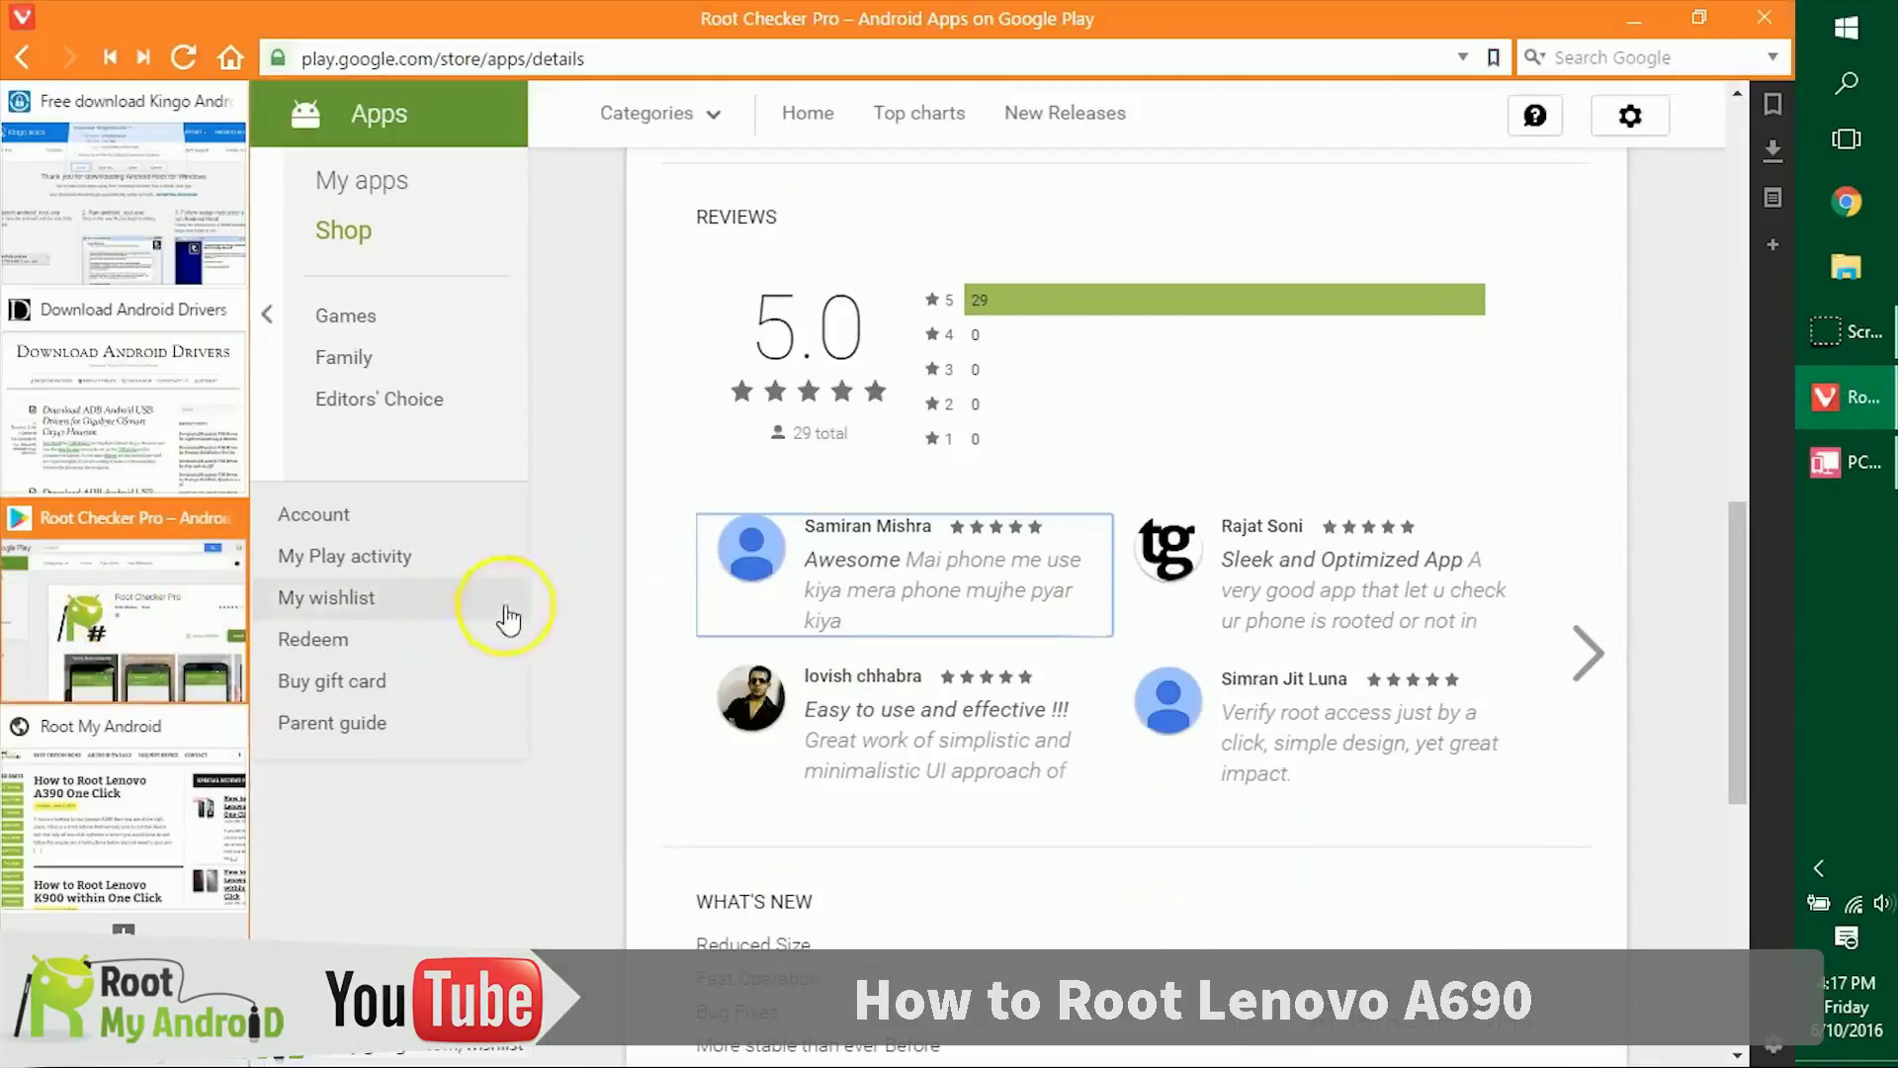
pyautogui.scroll(5, 1329, 534)
pyautogui.scroll(5, 1329, 534)
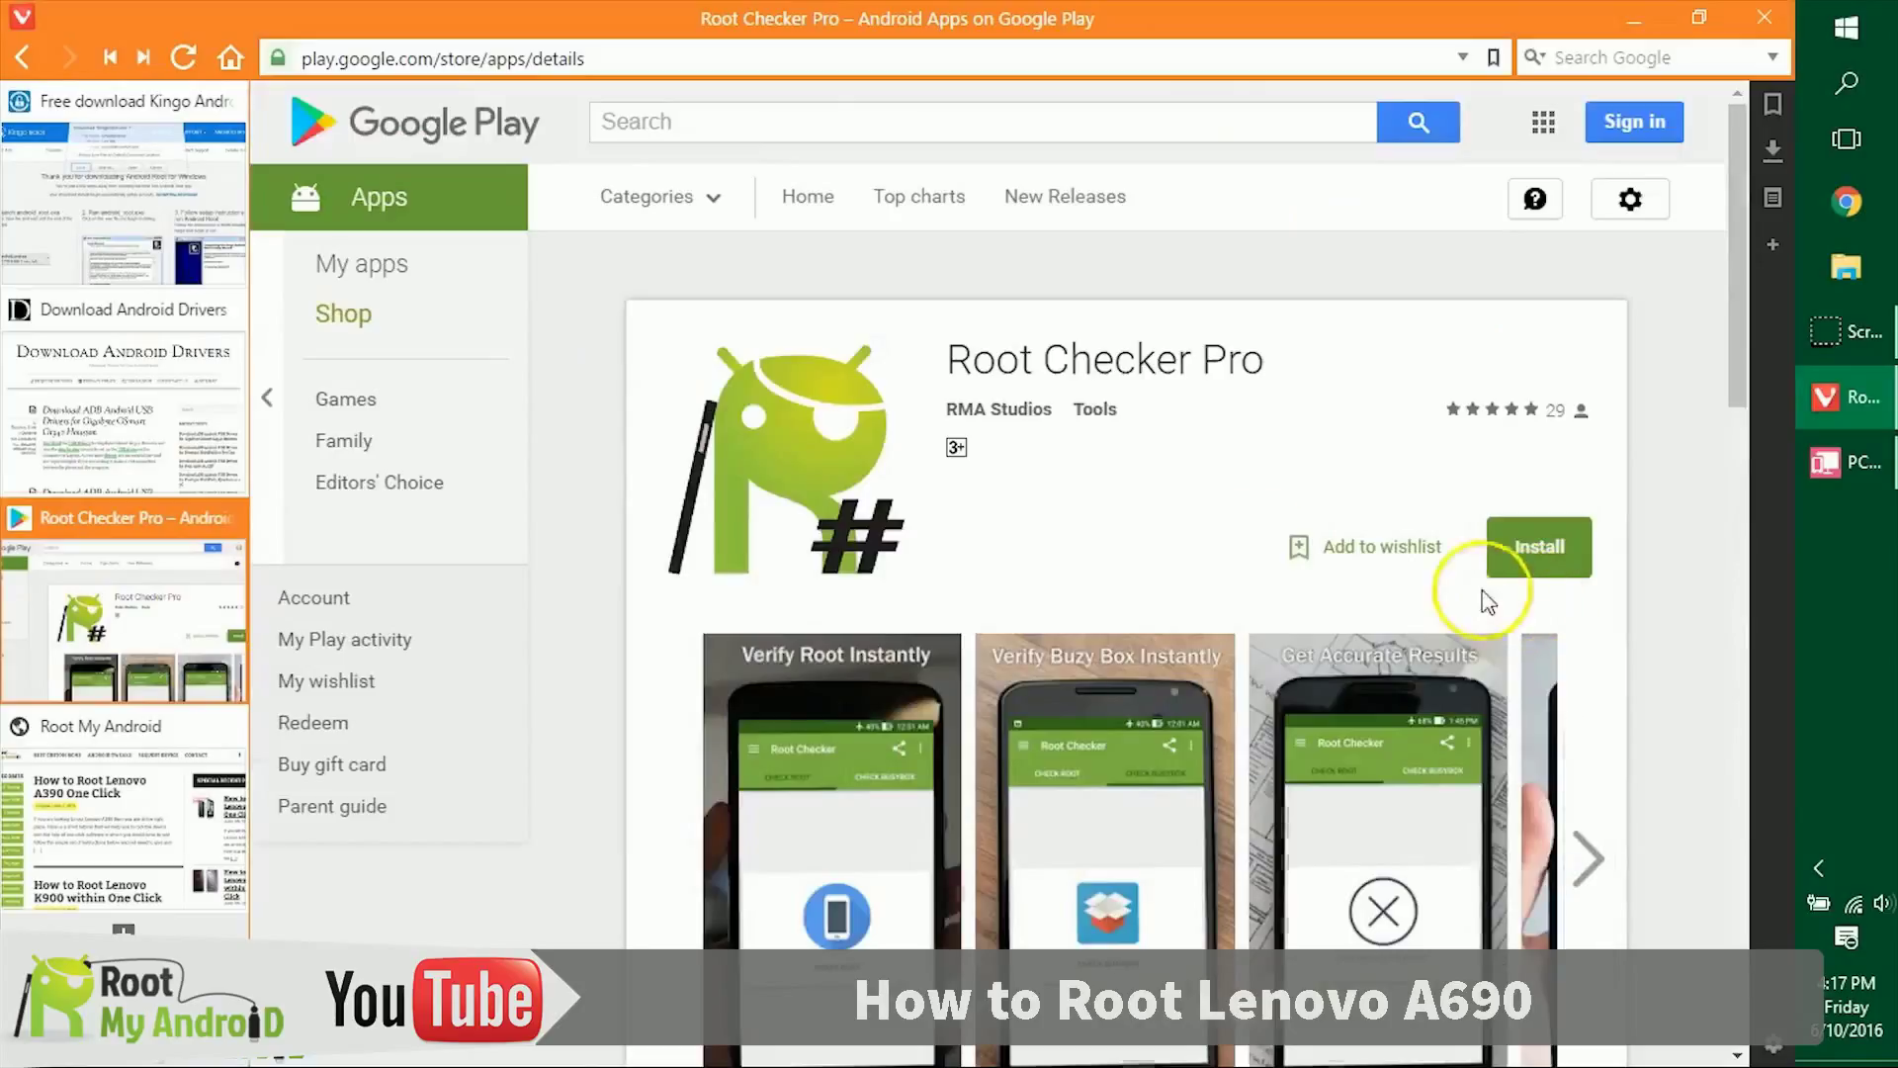
pyautogui.scroll(-2, 1492, 593)
pyautogui.click(1533, 283)
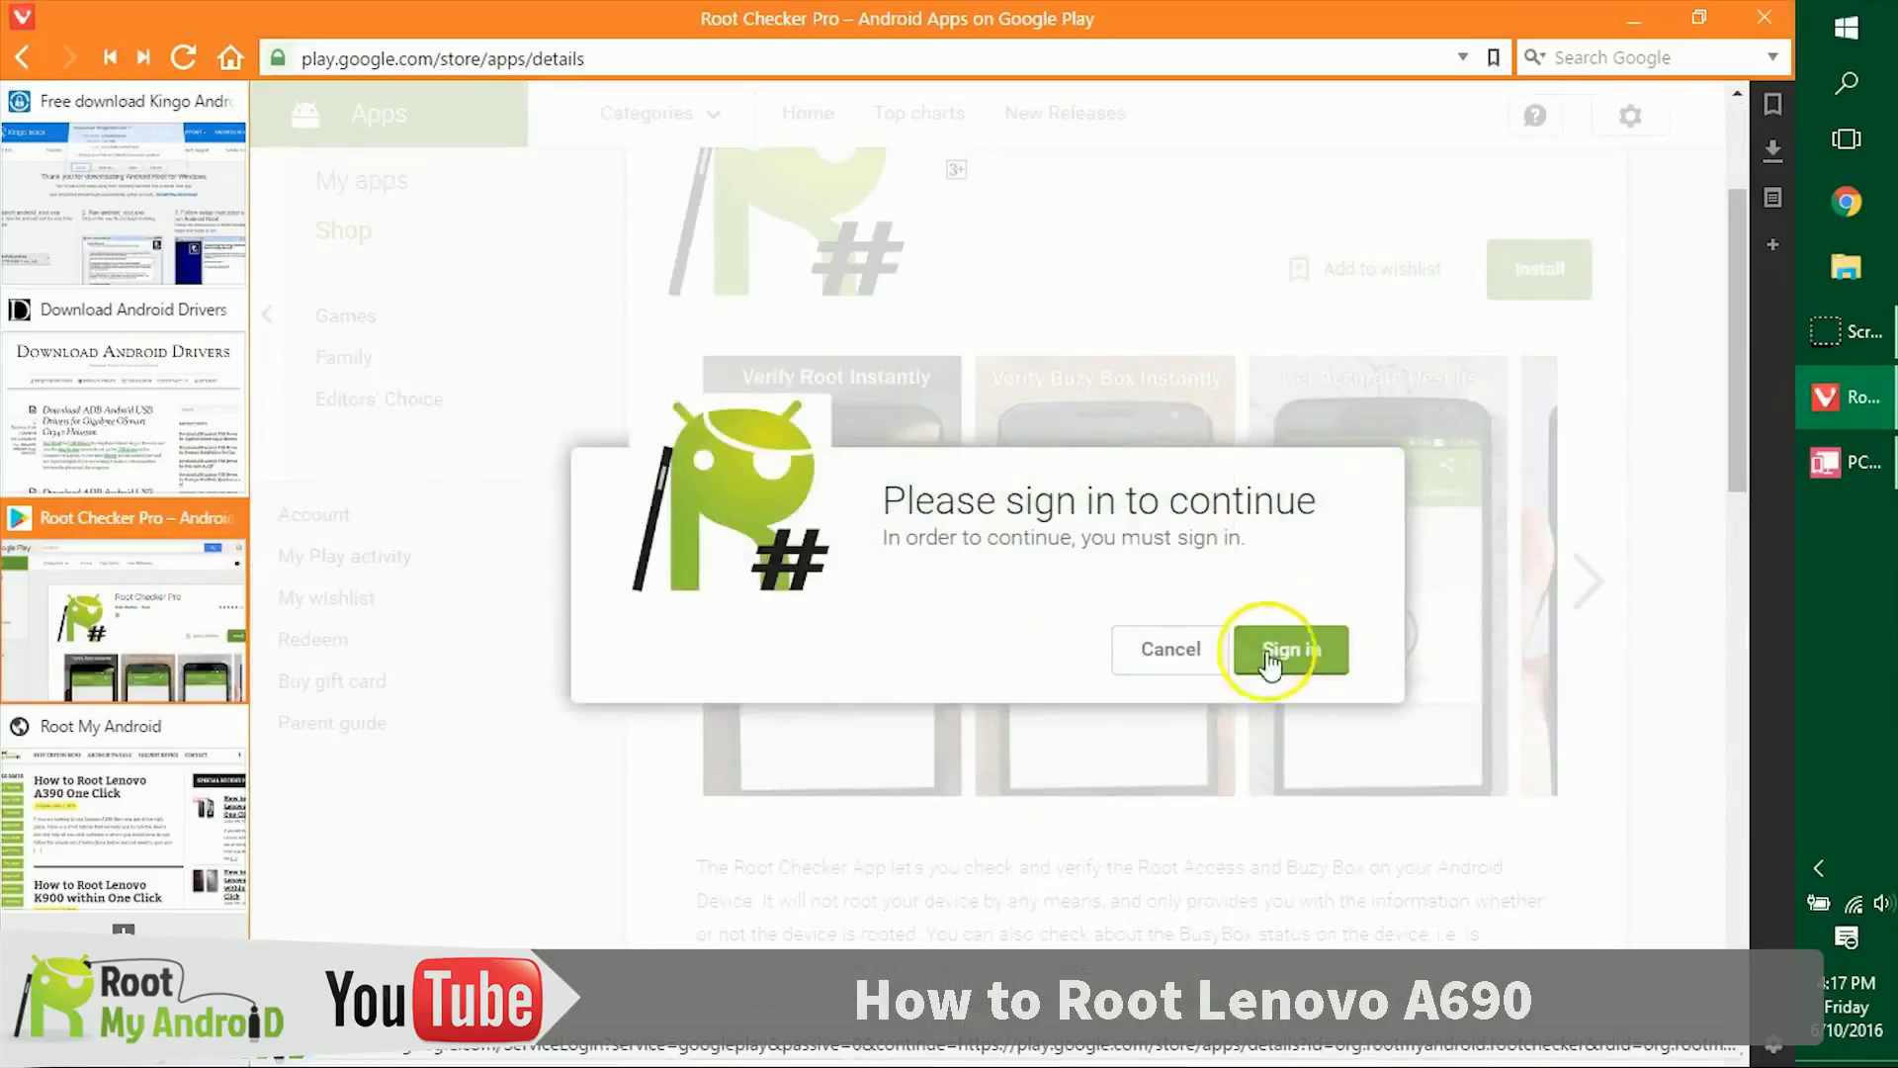
pyautogui.click(1169, 644)
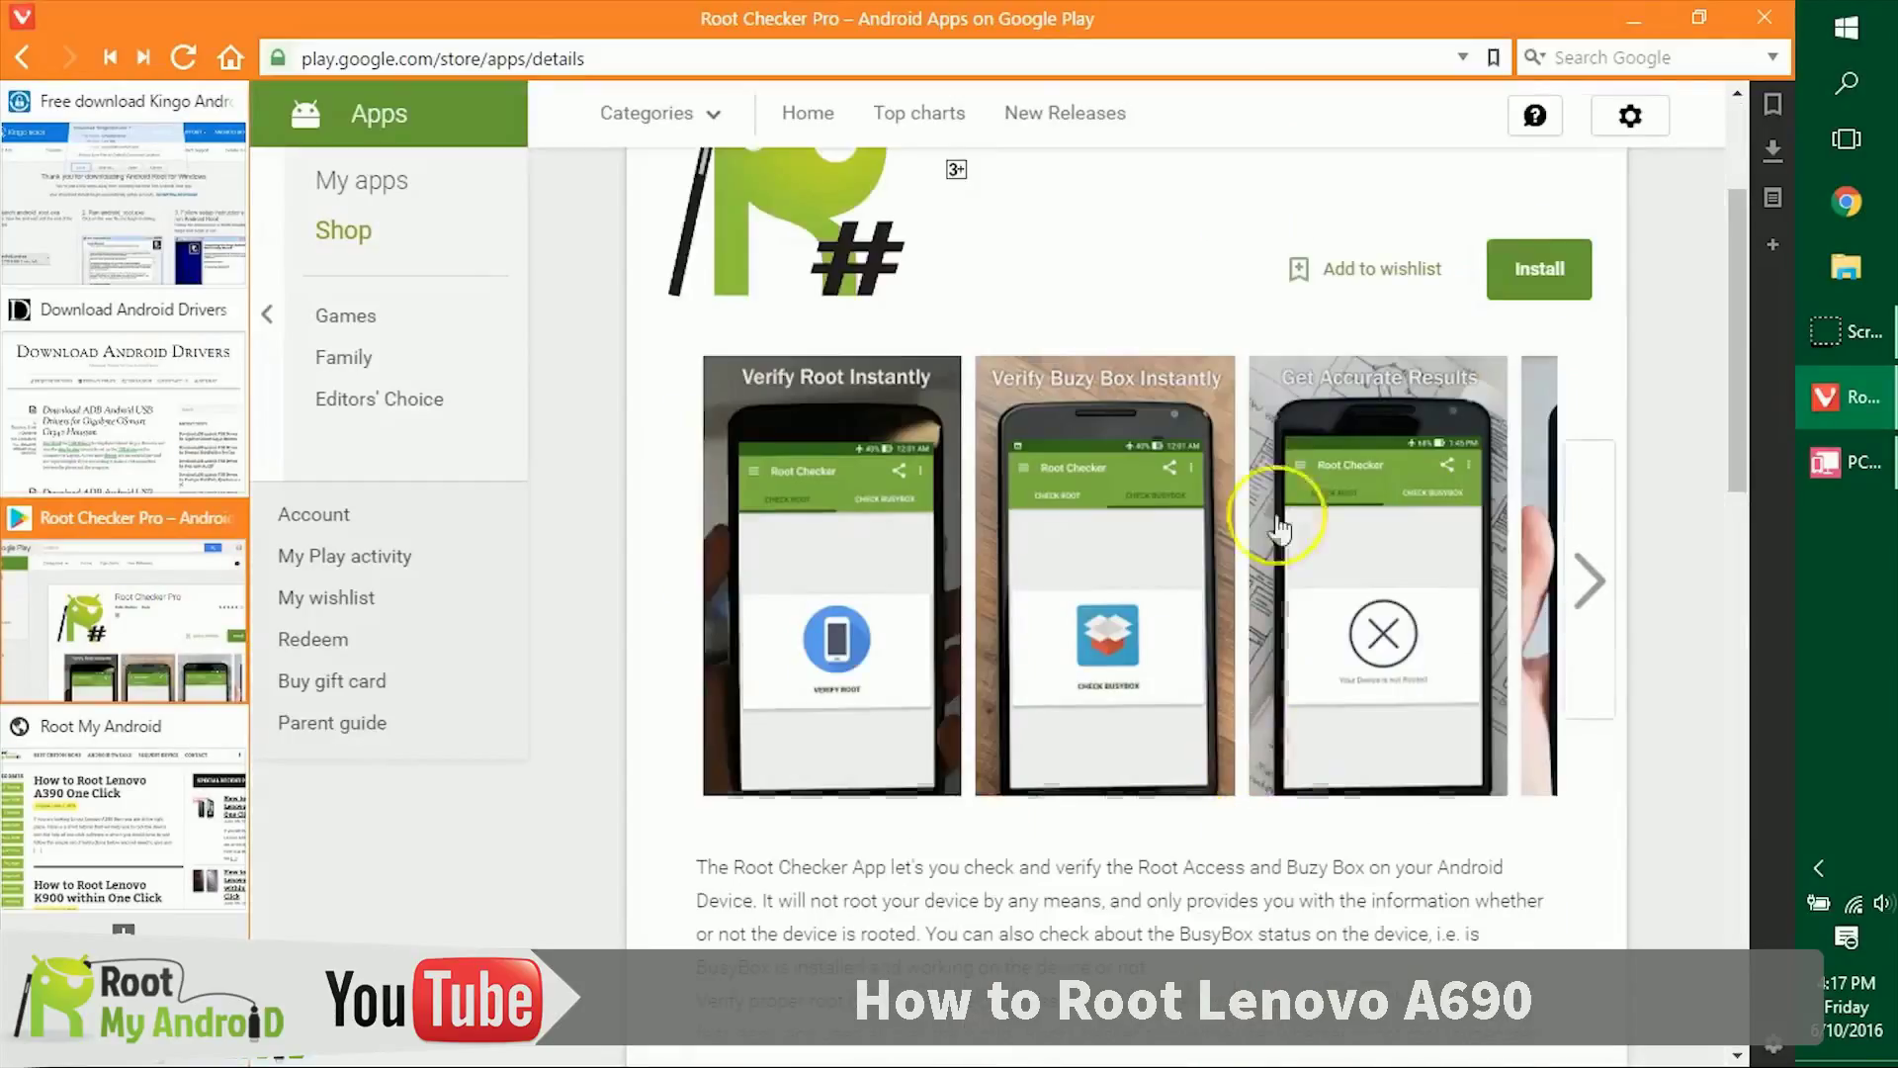
pyautogui.scroll(-12, 1275, 593)
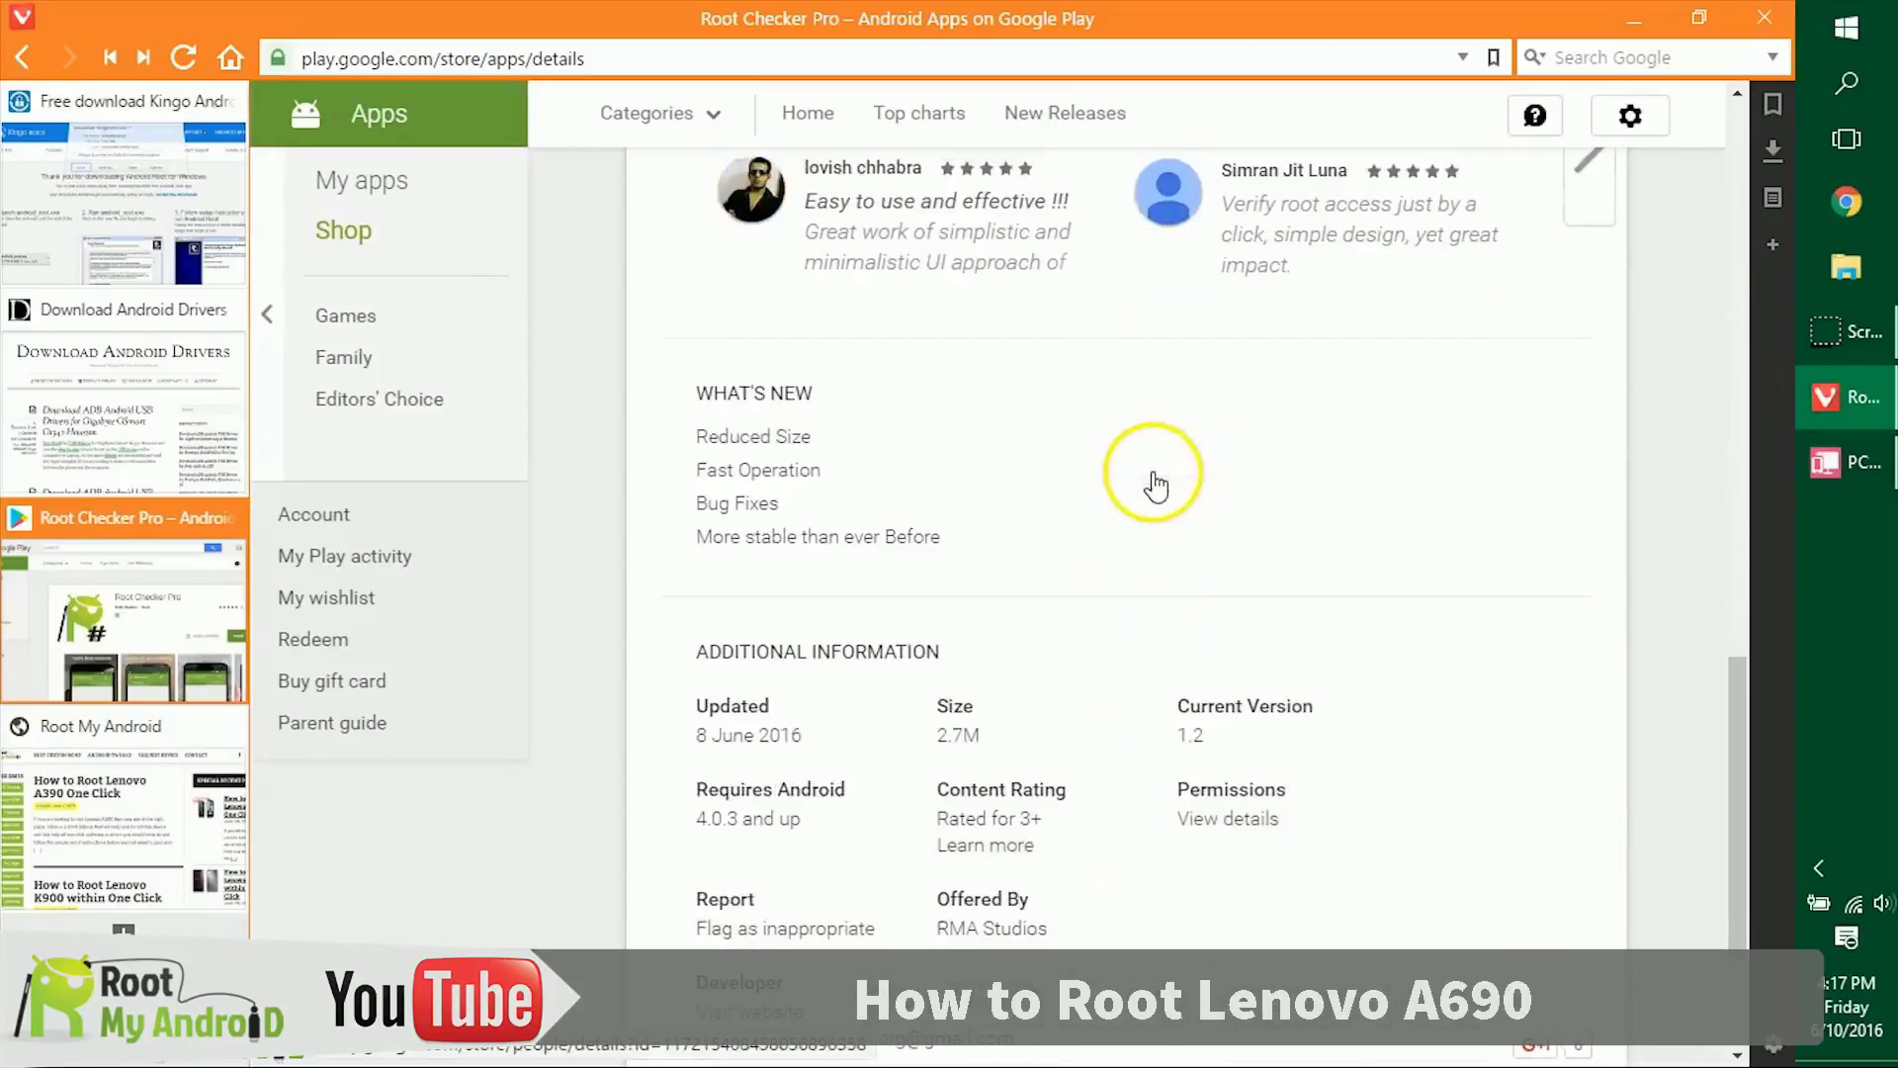
pyautogui.scroll(12, 1154, 484)
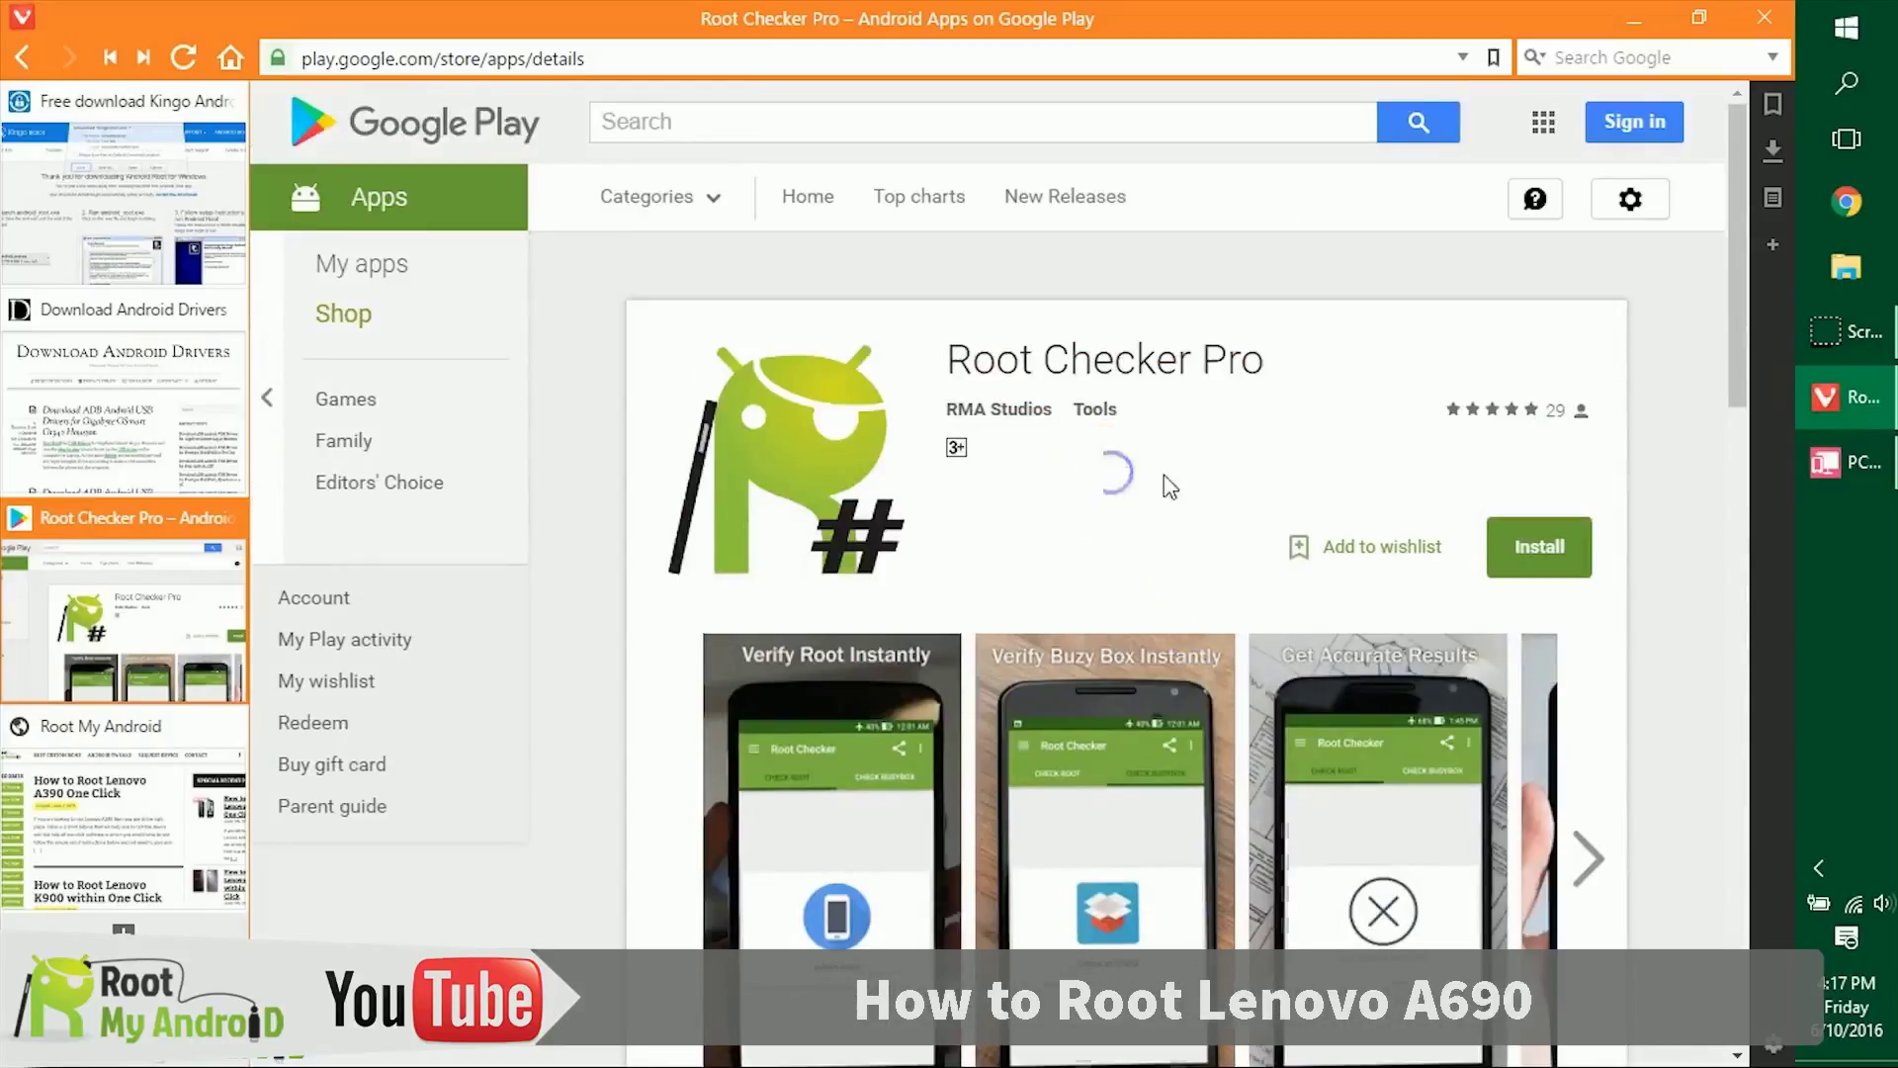
# Step: Launch Root Checker on the phone, verify root ('Your Device is Rooted'), then open Check BusyBox
pyautogui.click(1847, 461)
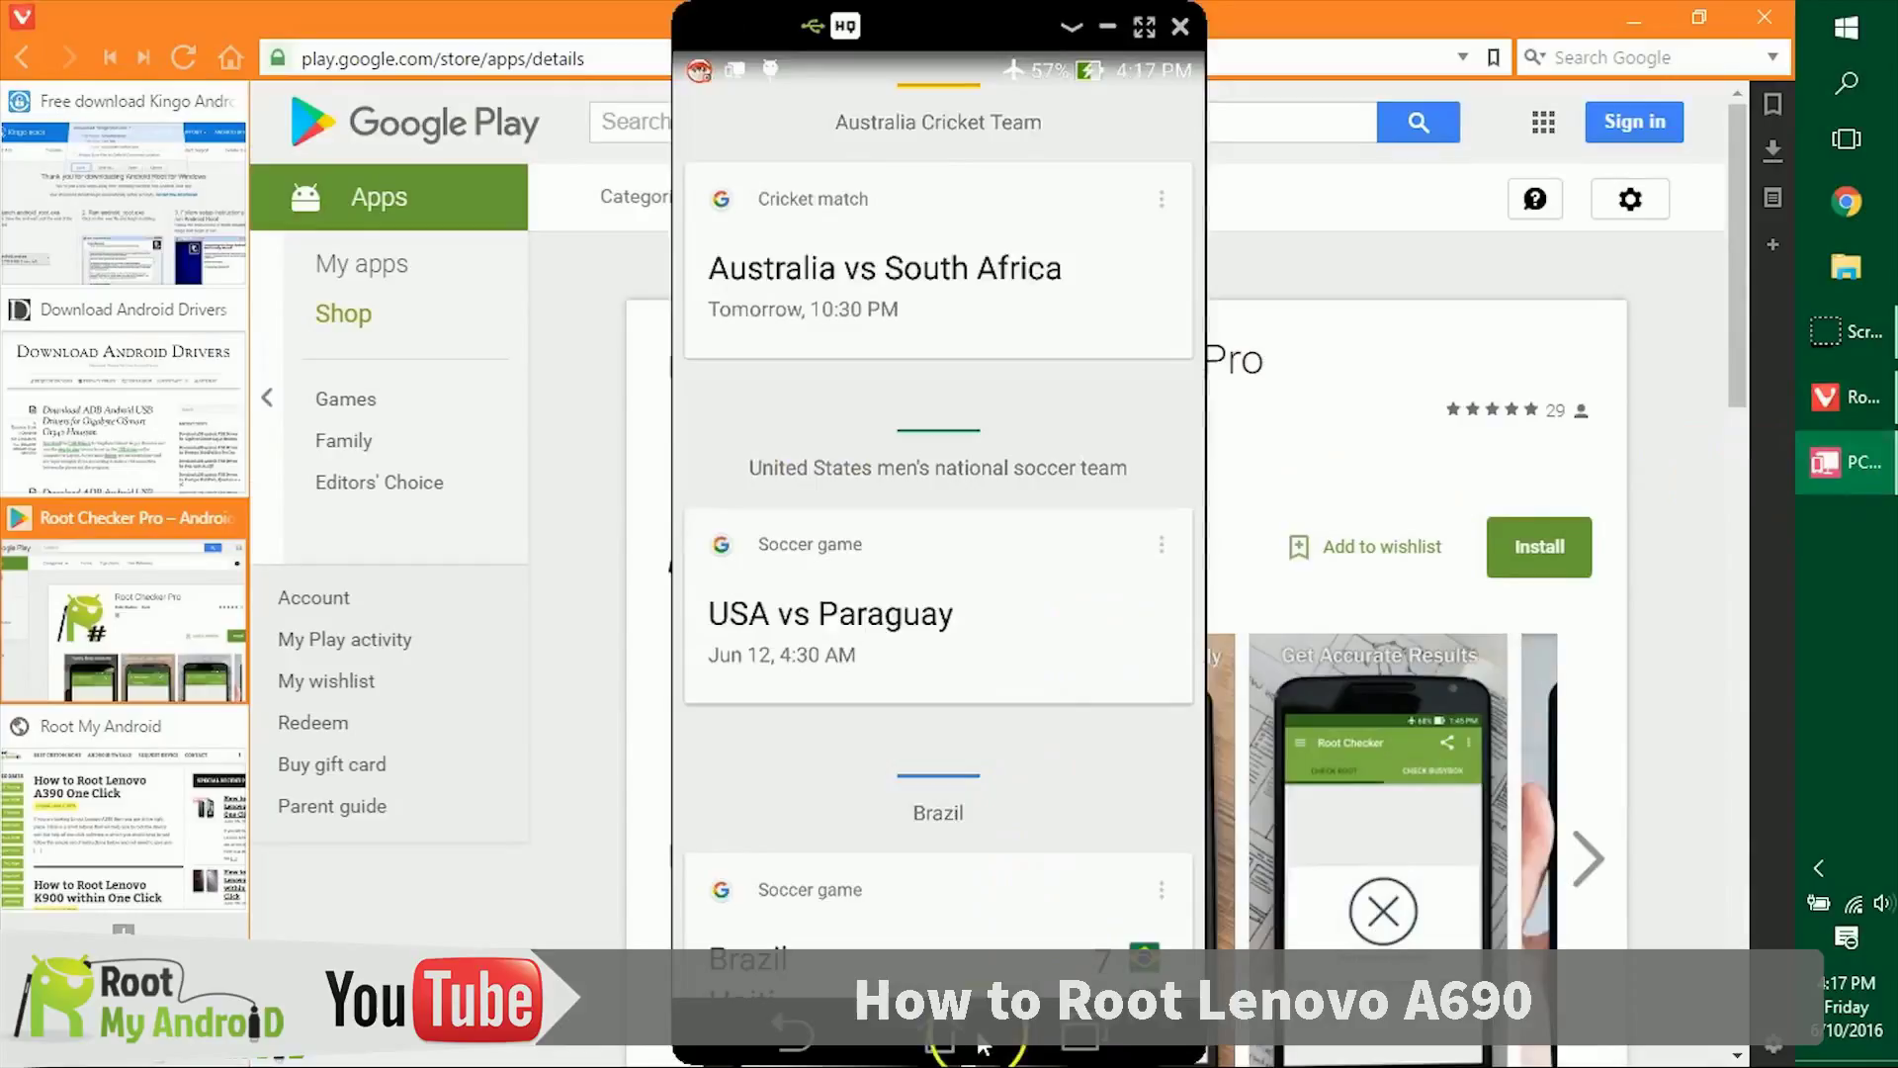
pyautogui.click(944, 1037)
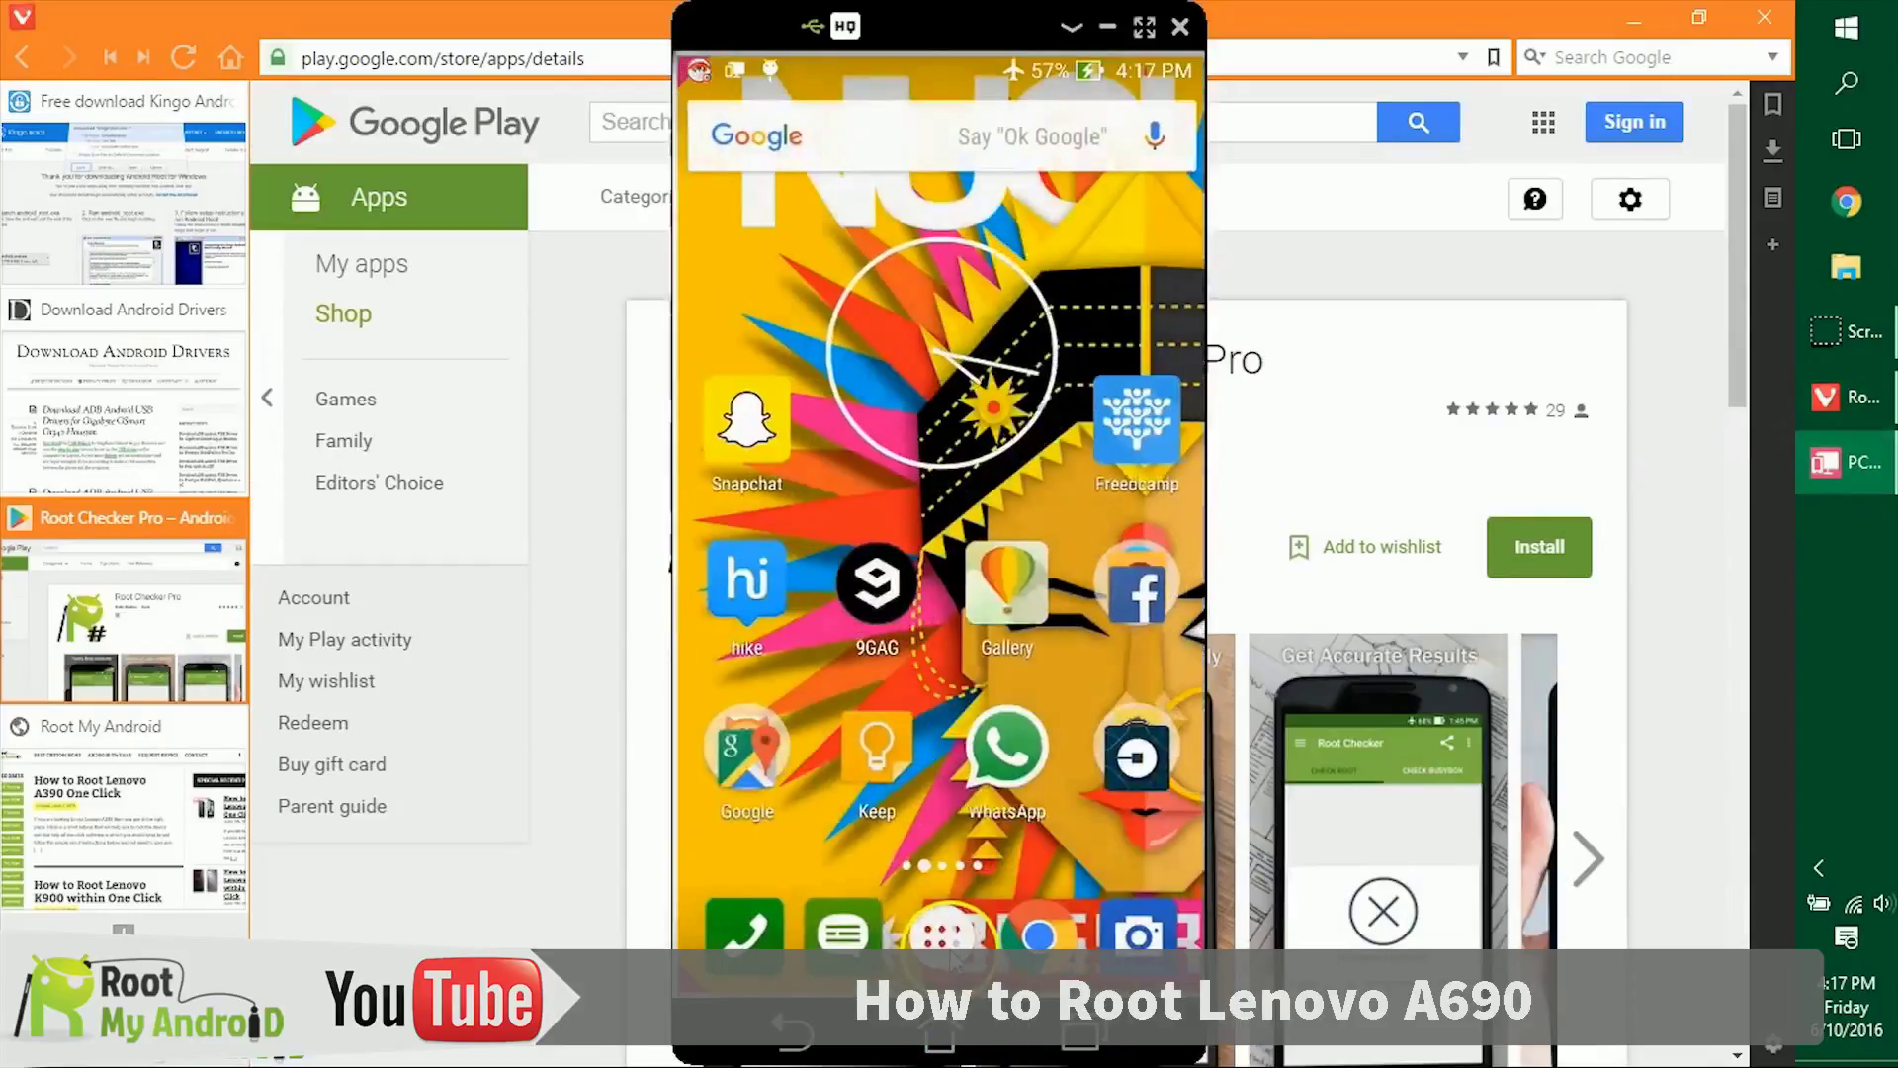
pyautogui.click(947, 944)
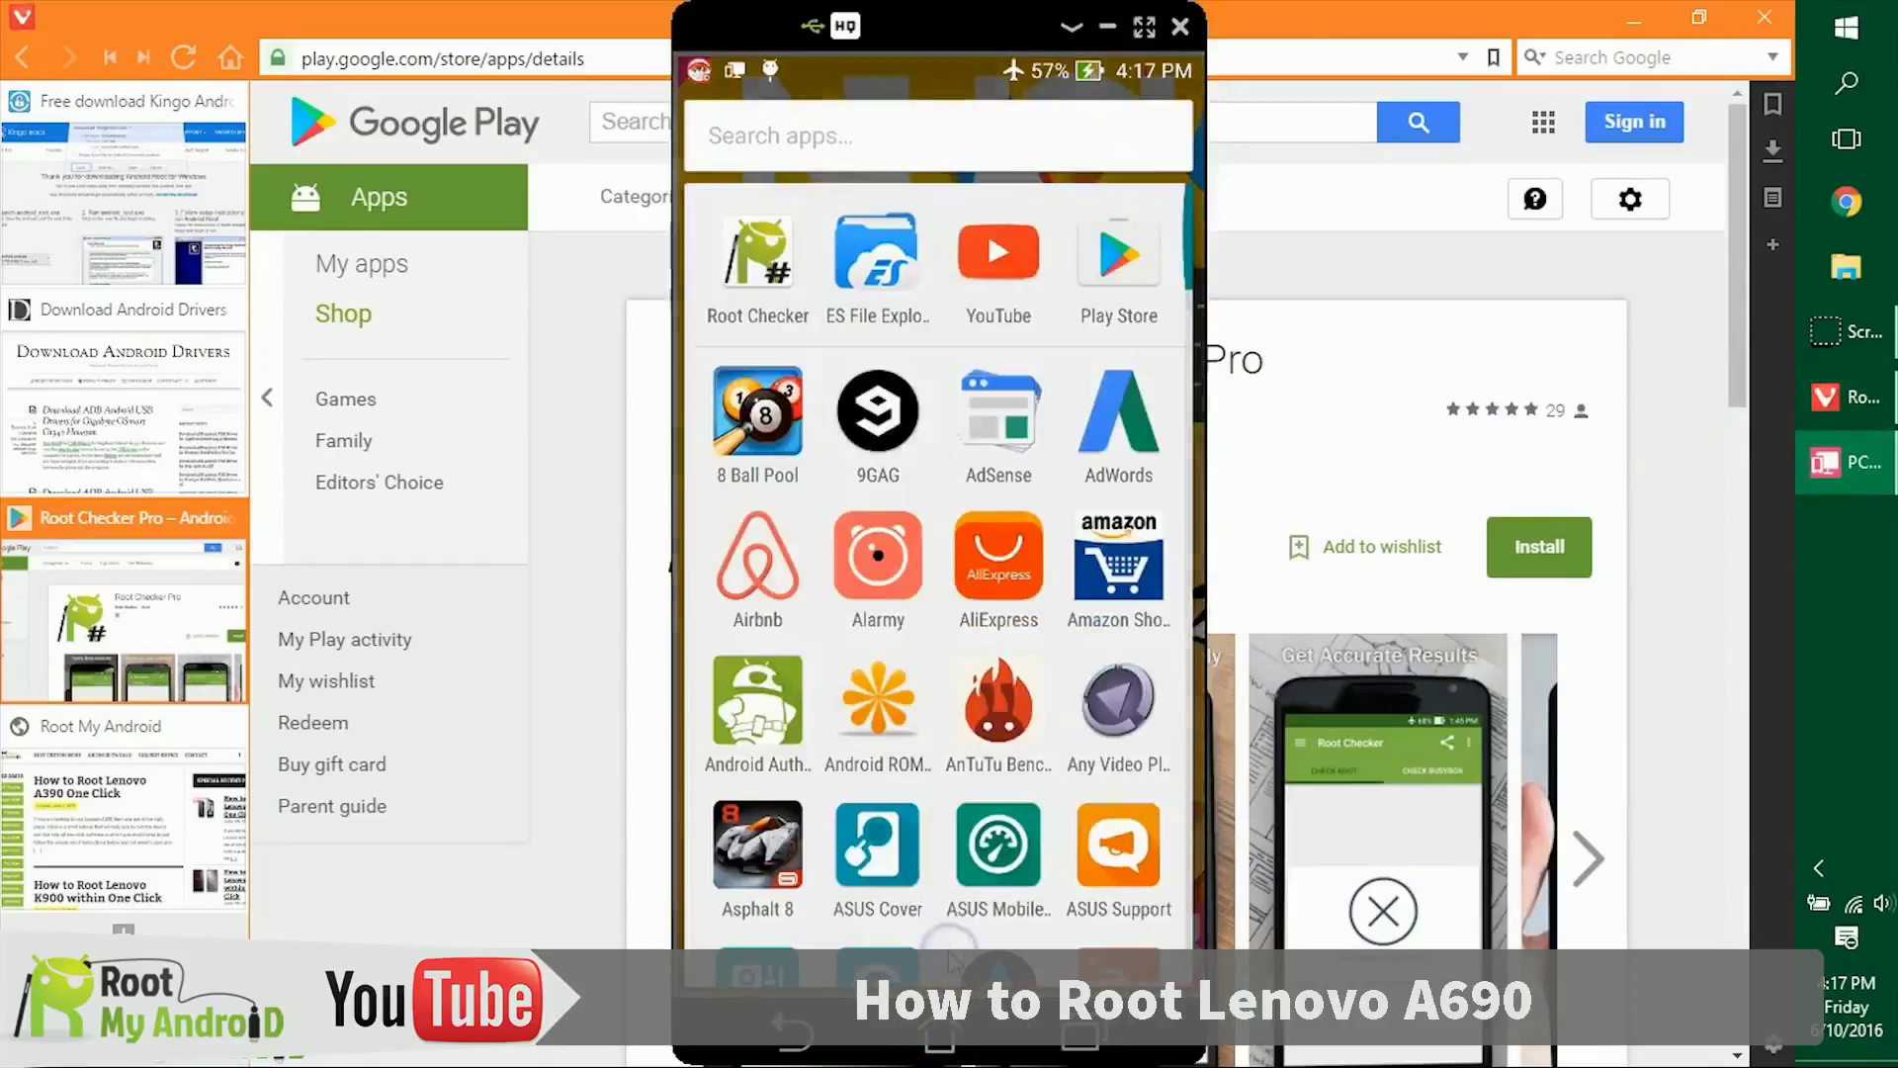
pyautogui.click(778, 262)
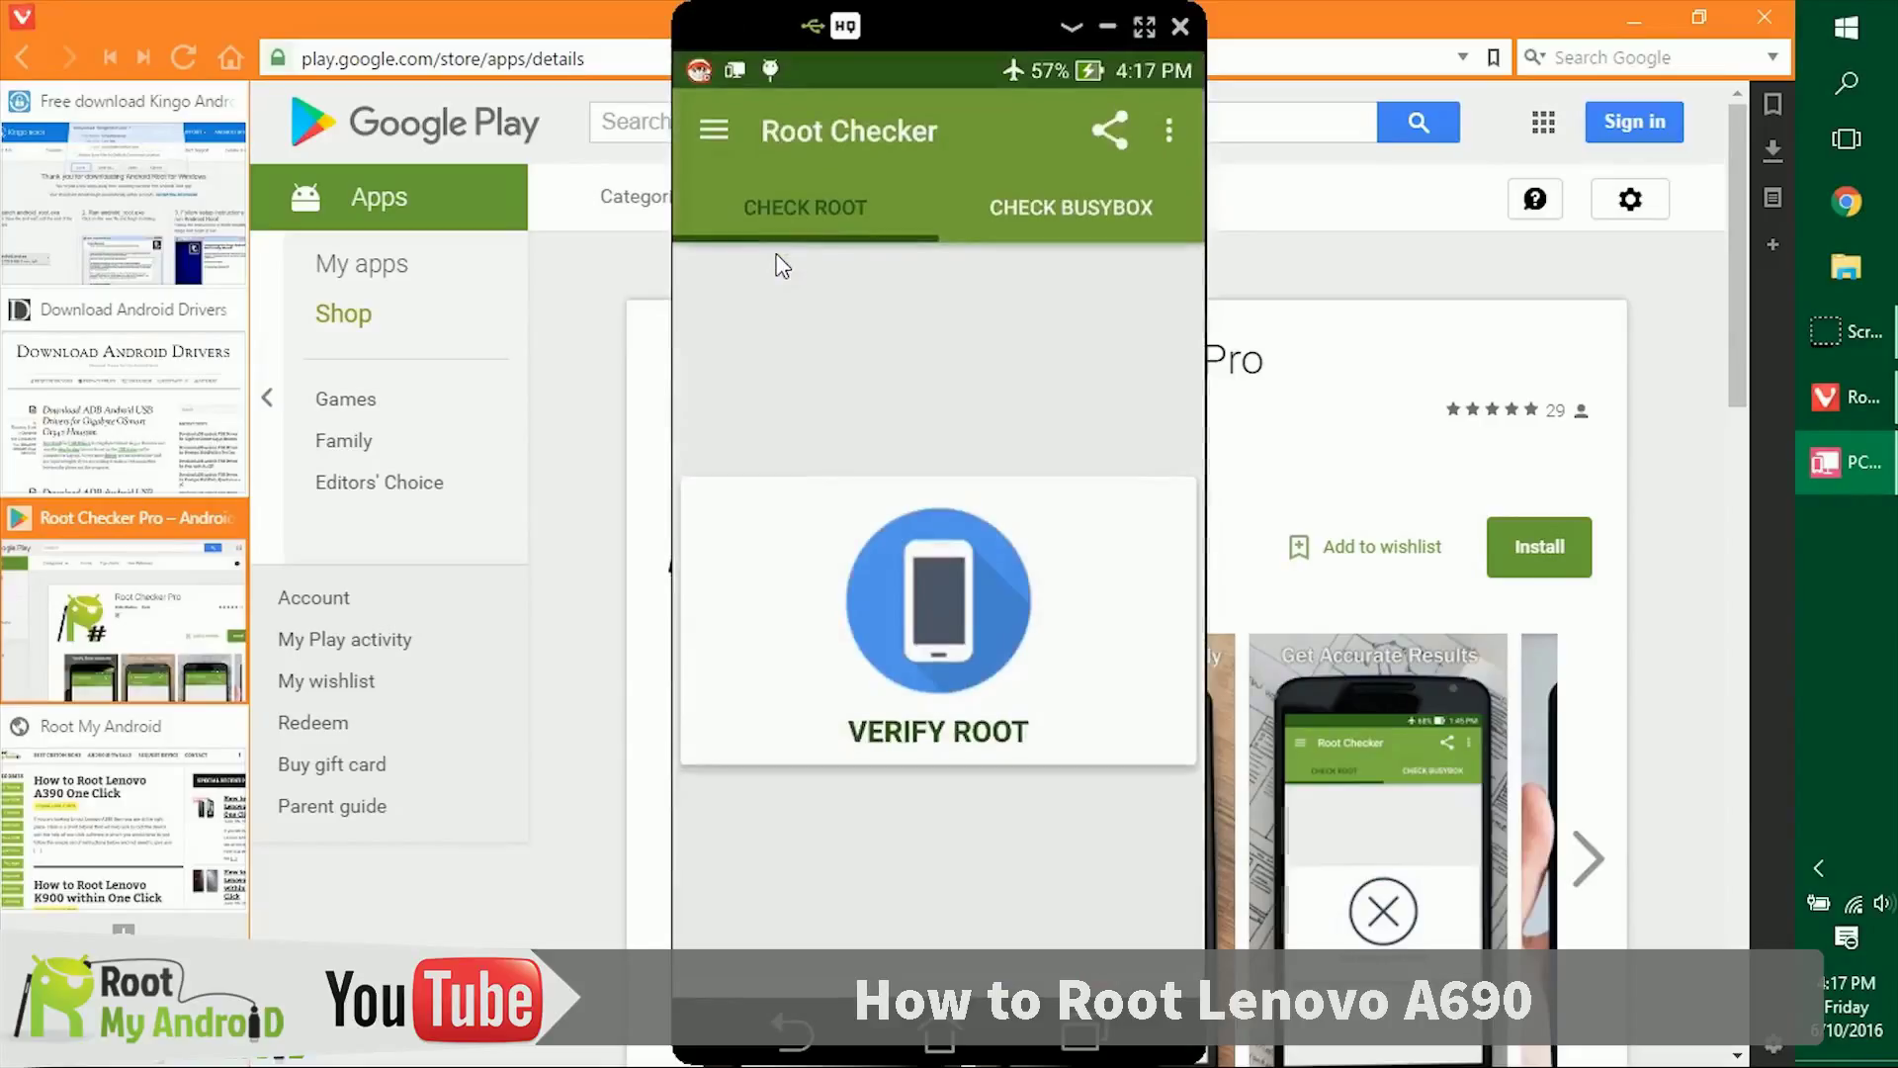
pyautogui.click(1026, 337)
pyautogui.click(926, 655)
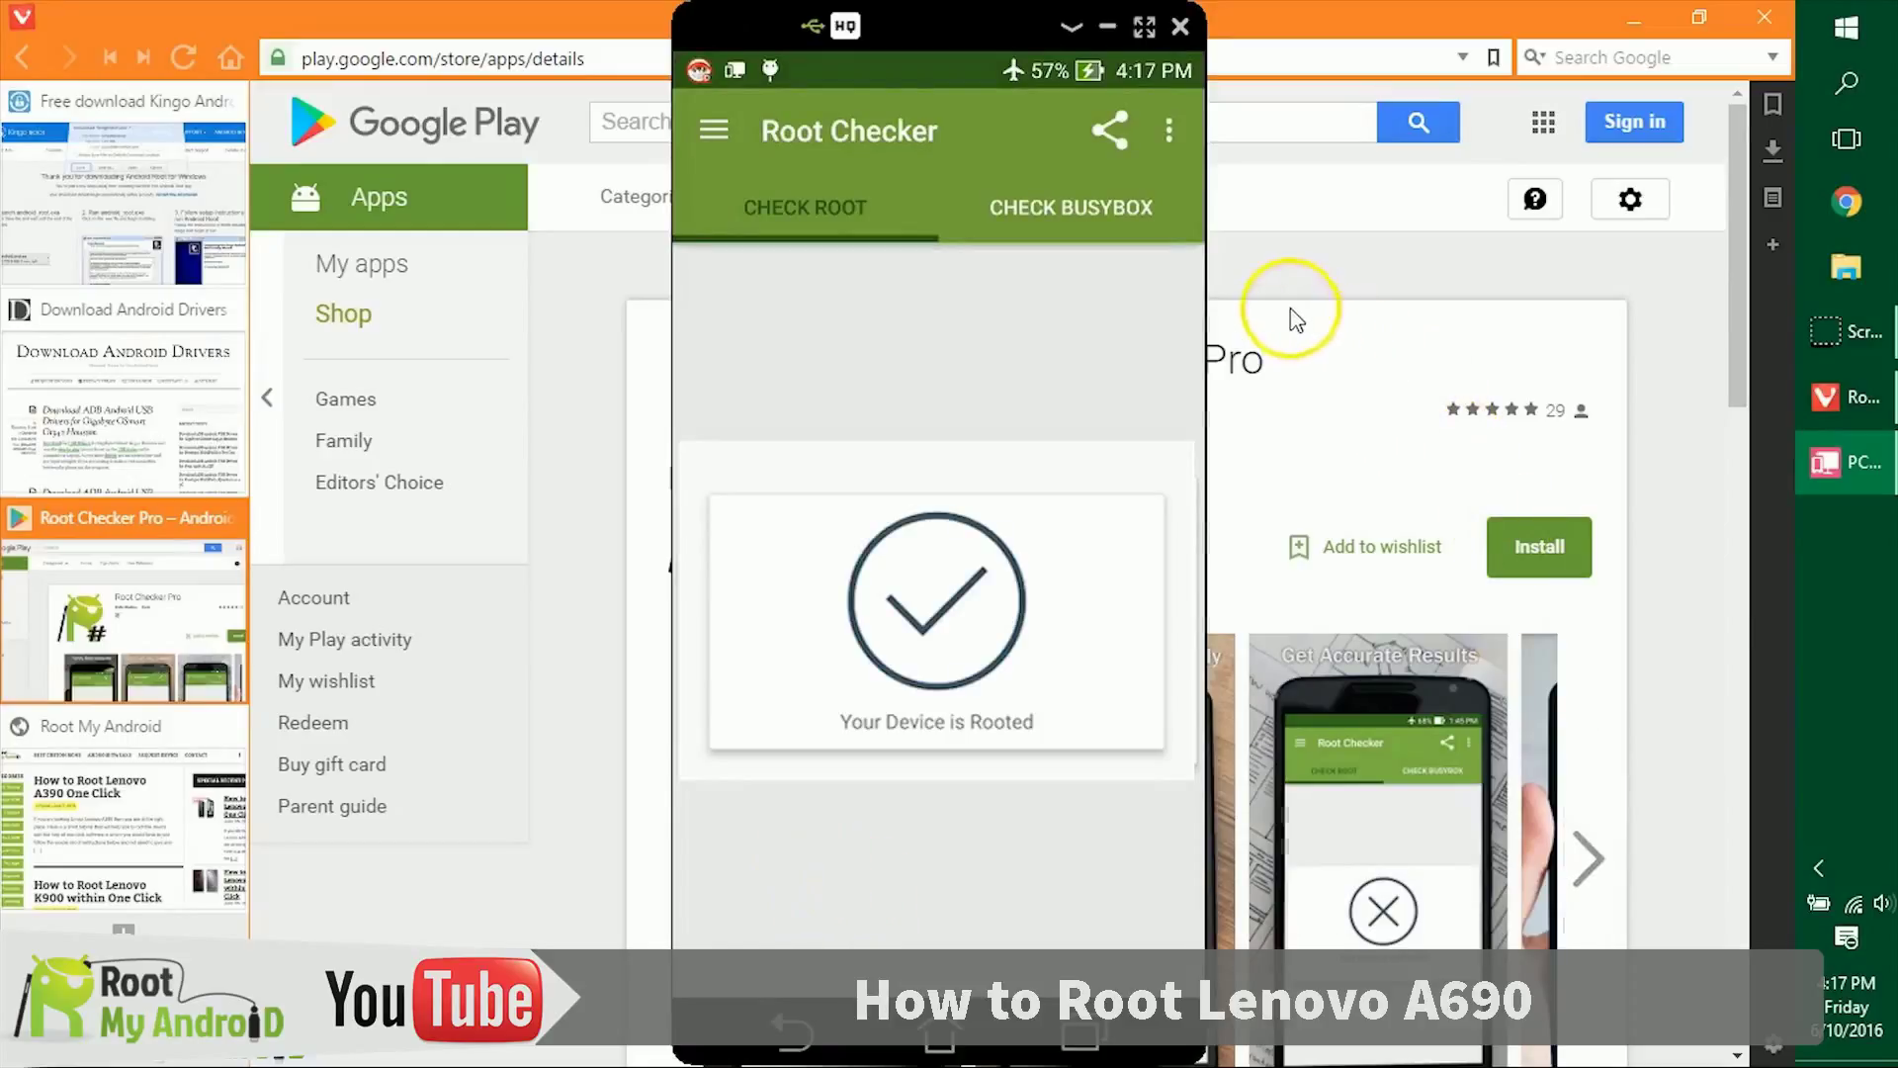
pyautogui.click(1061, 220)
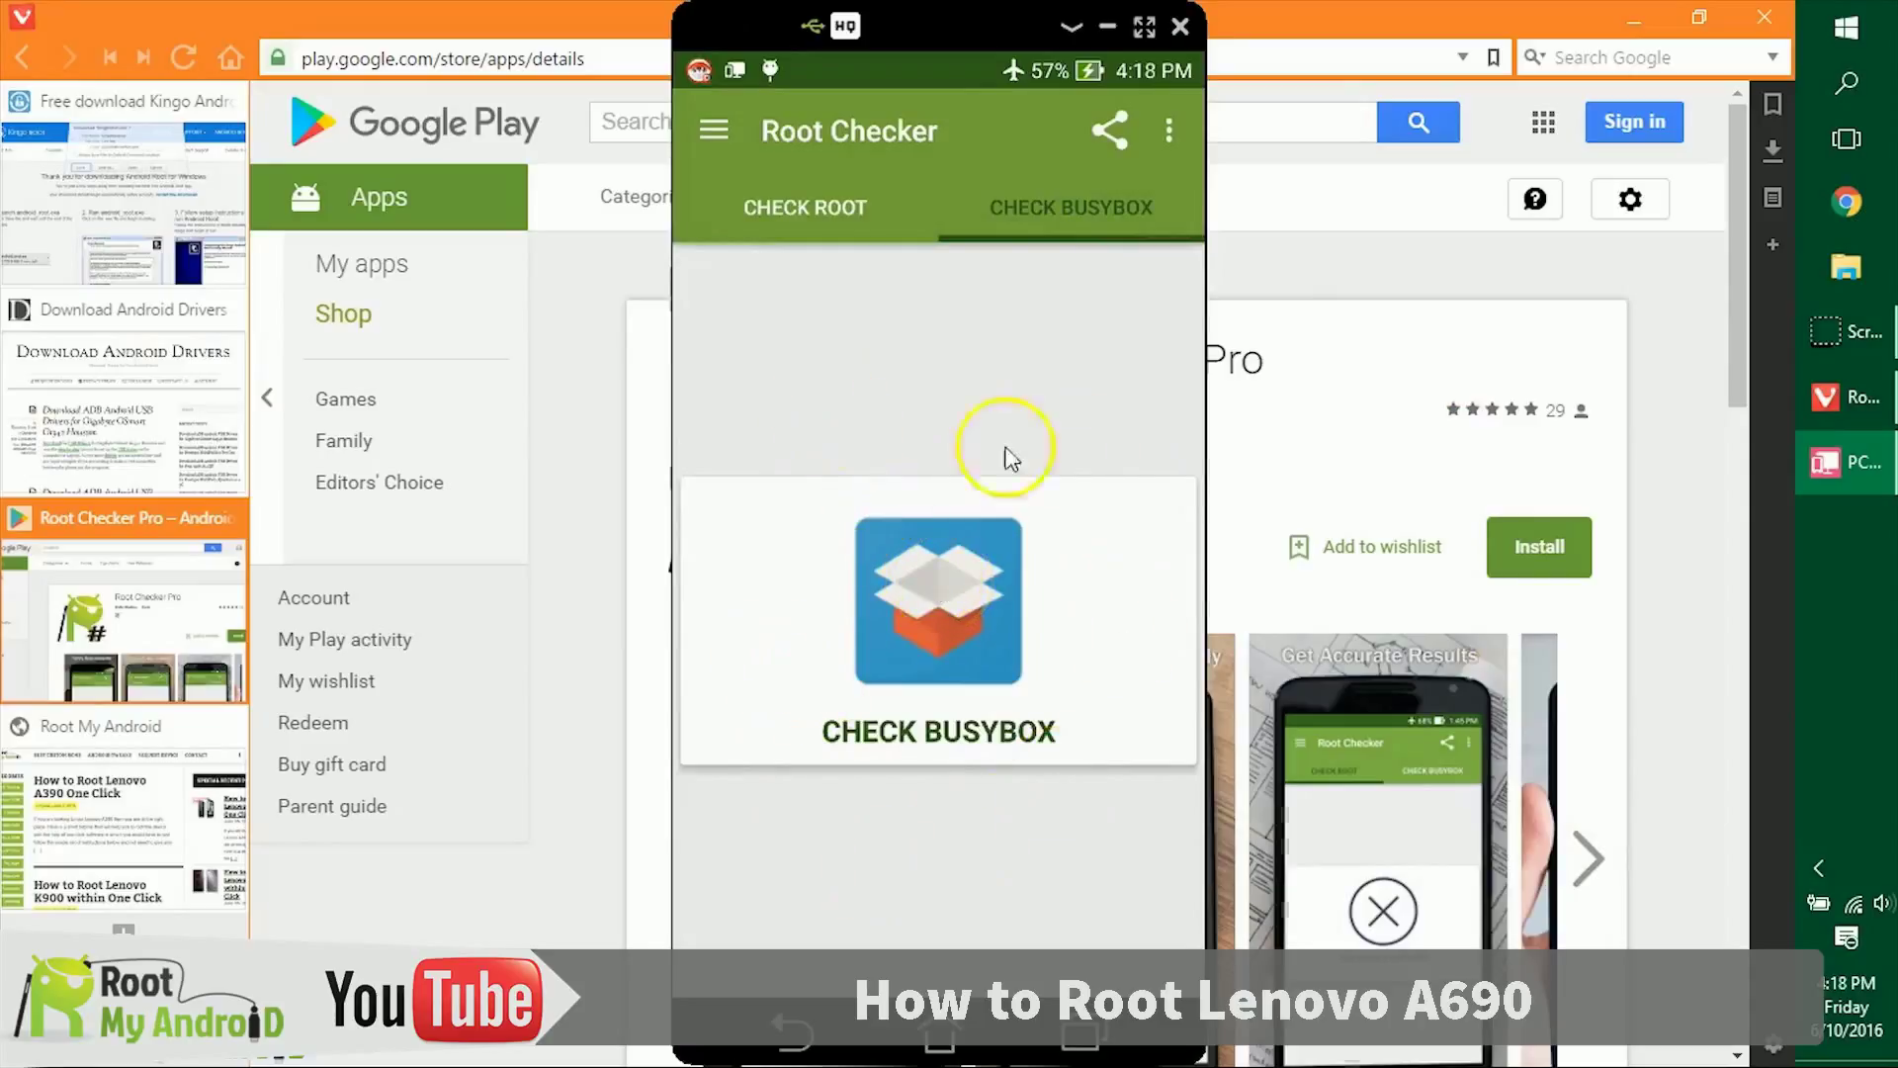
# Step: Browse Root Checker's Root Basics and Featured Tutorials sections from its navigation menu
pyautogui.click(710, 127)
pyautogui.click(909, 534)
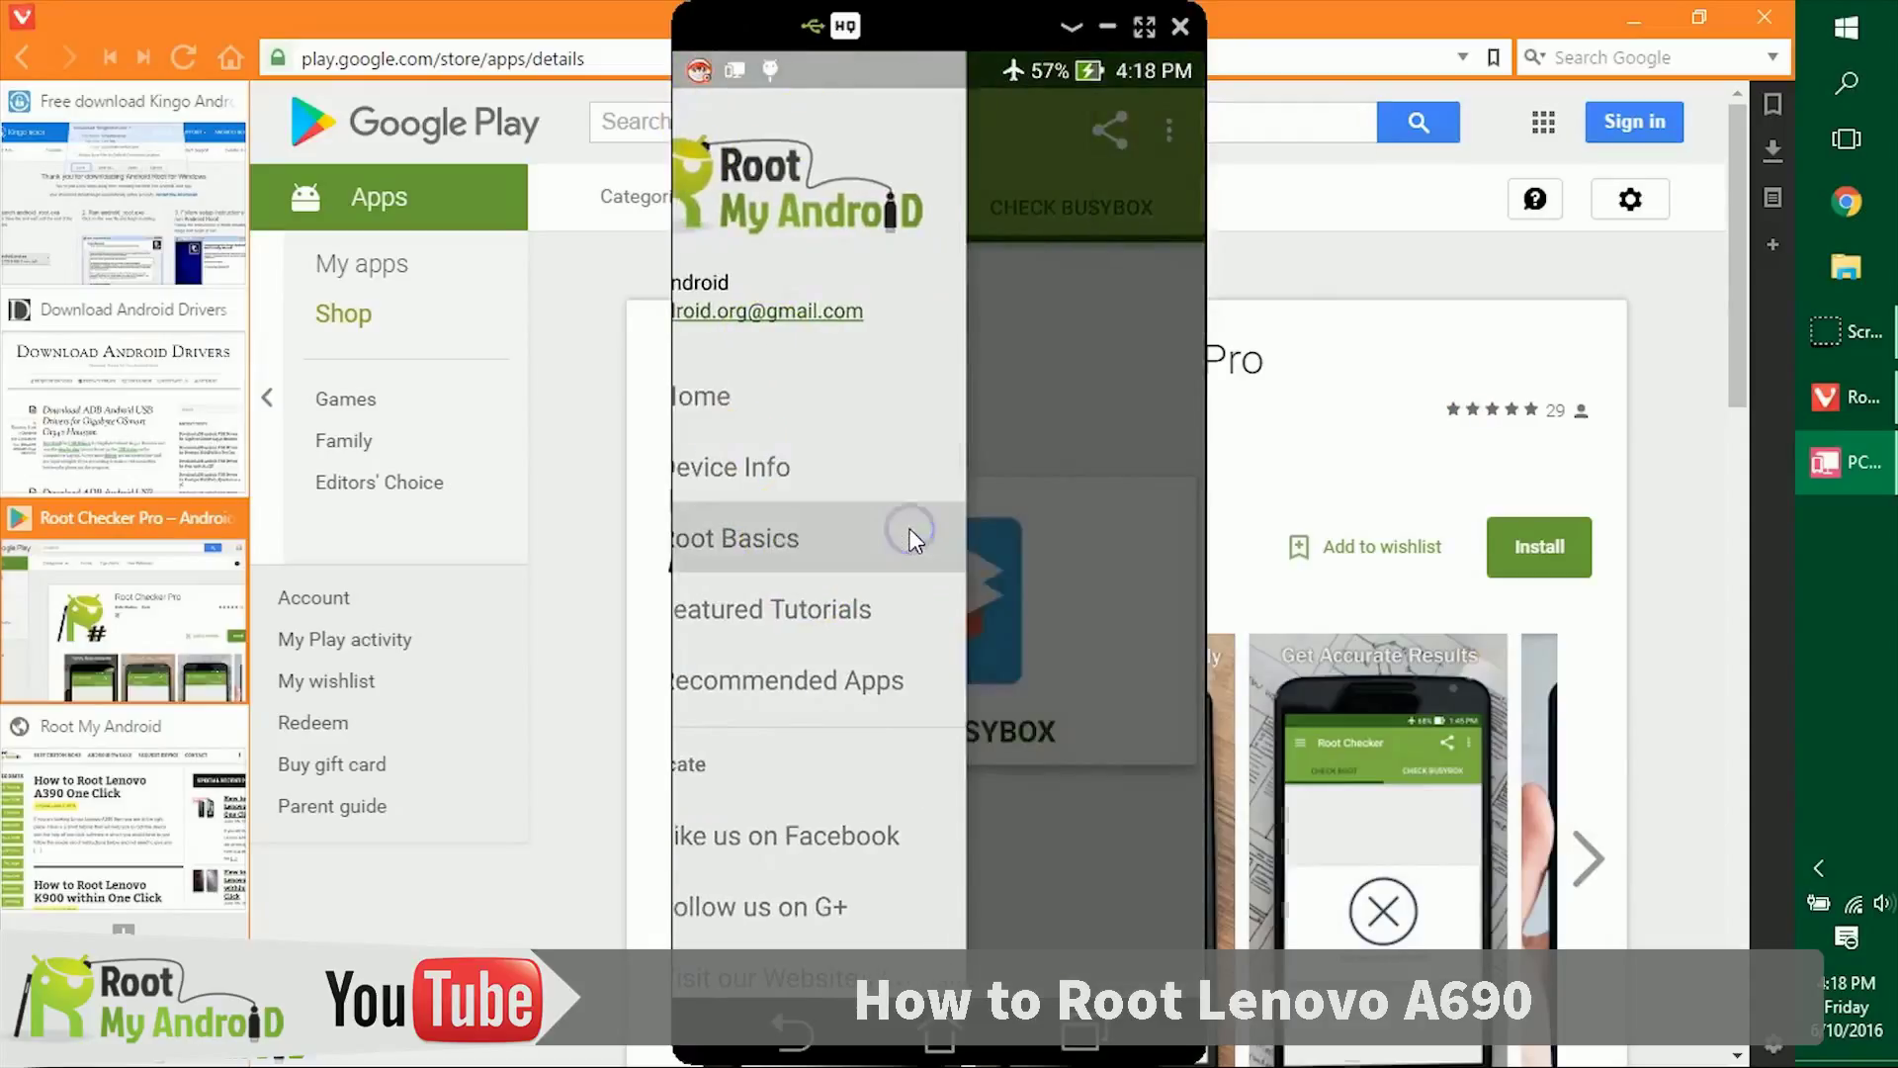
pyautogui.moveTo(928, 530); pyautogui.dragTo(847, 436)
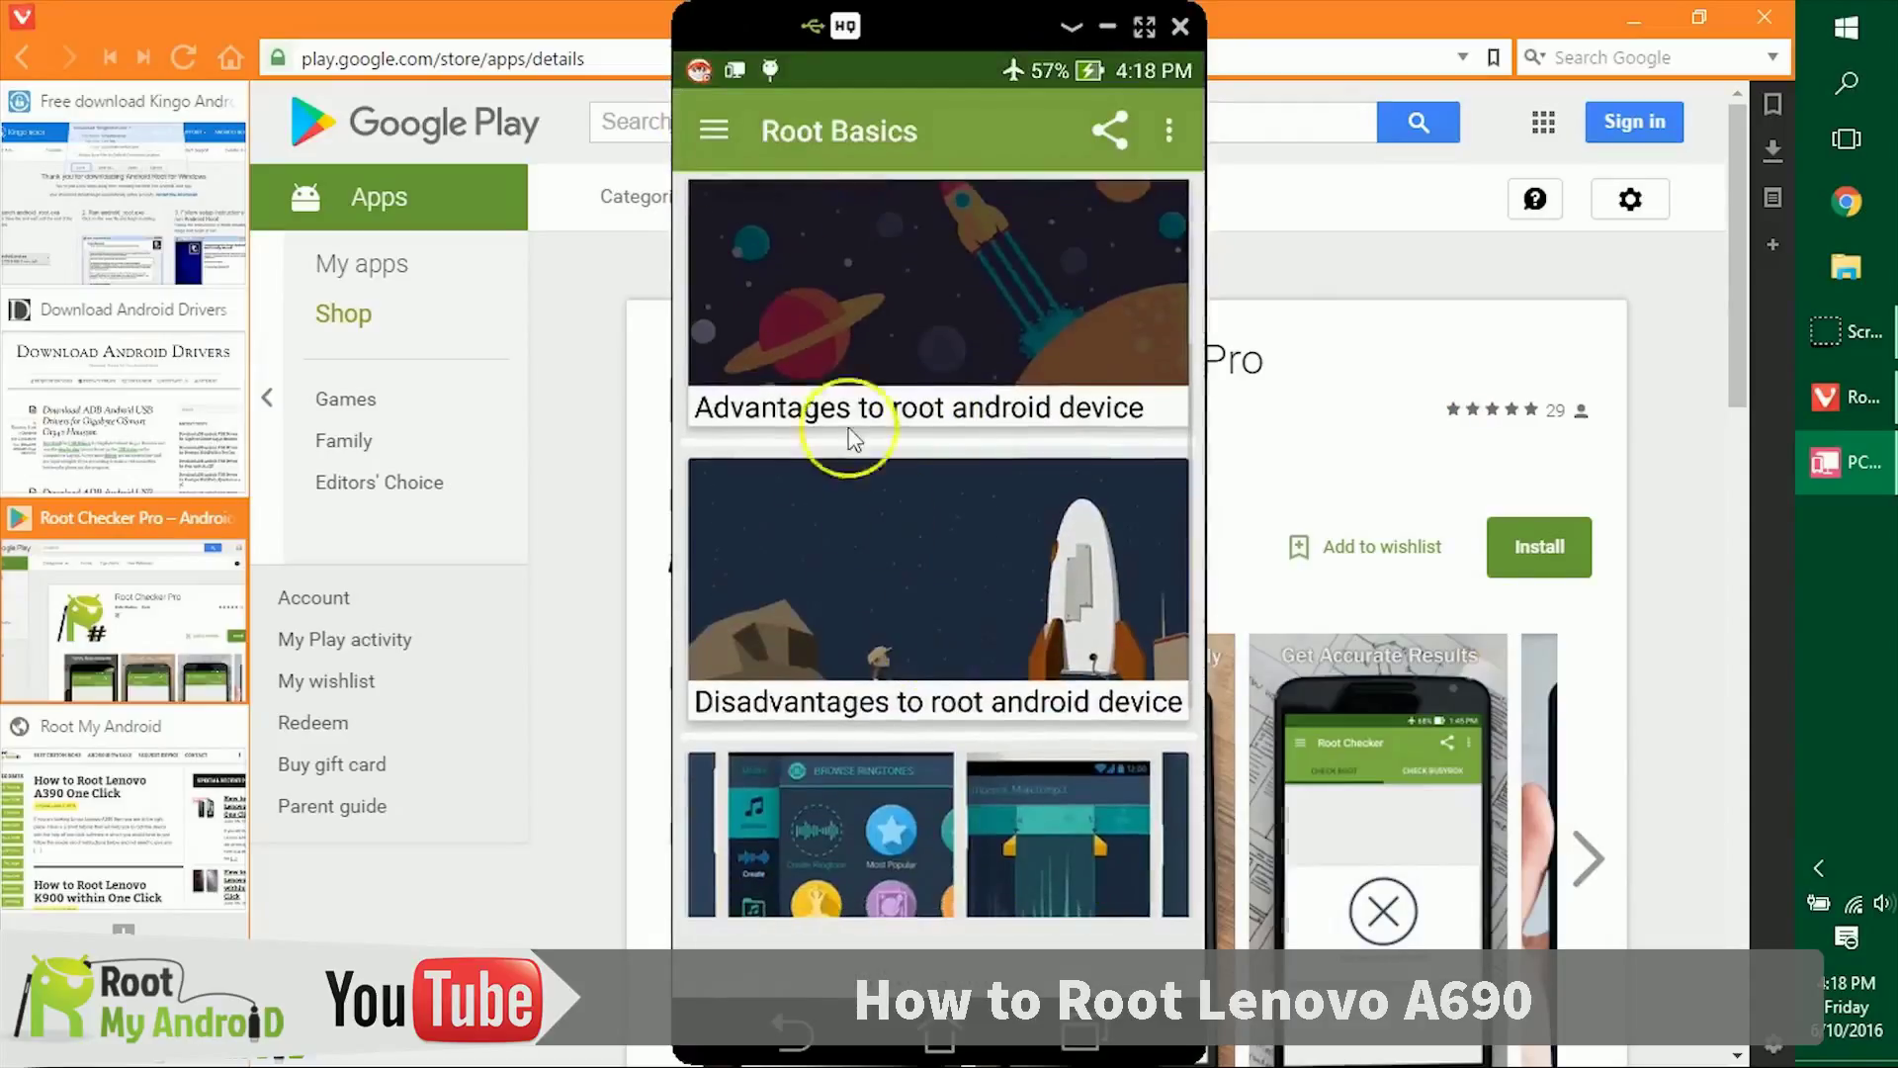
pyautogui.click(716, 123)
pyautogui.click(856, 621)
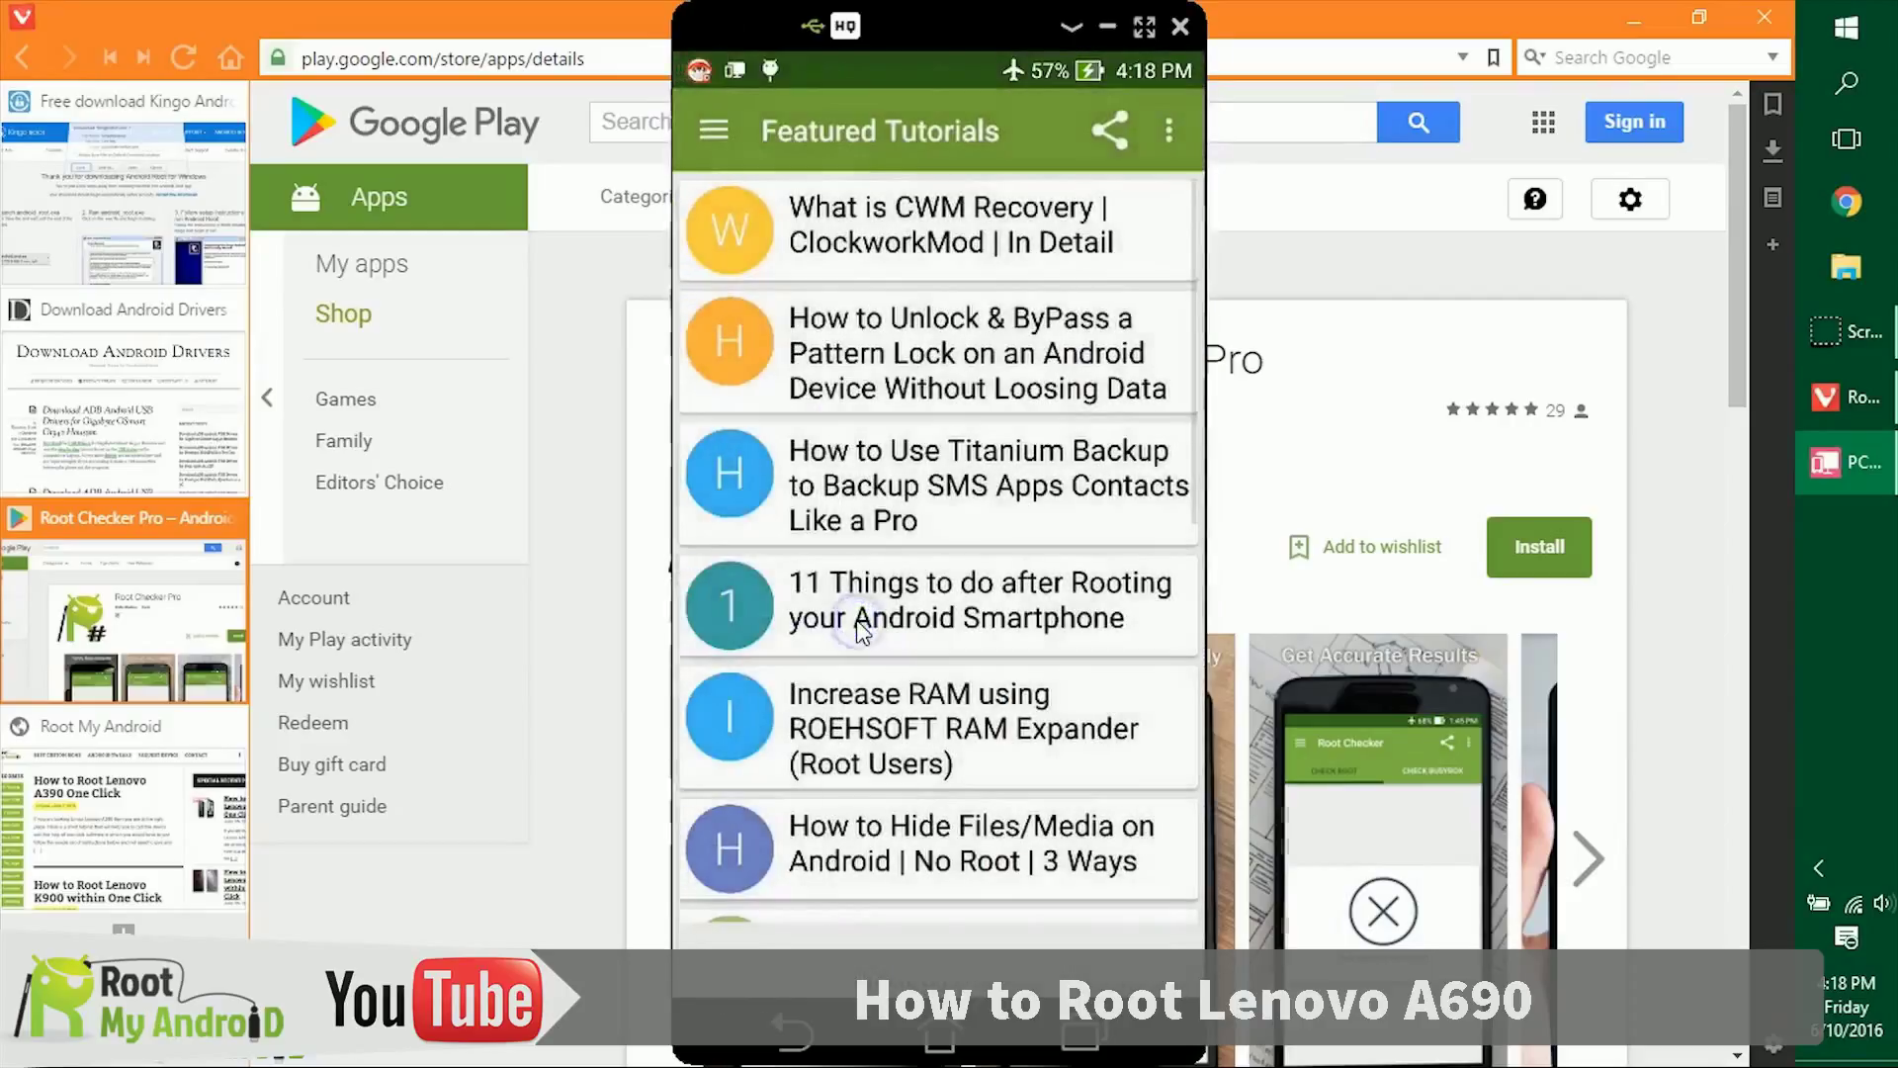
pyautogui.scroll(-5, 1020, 319)
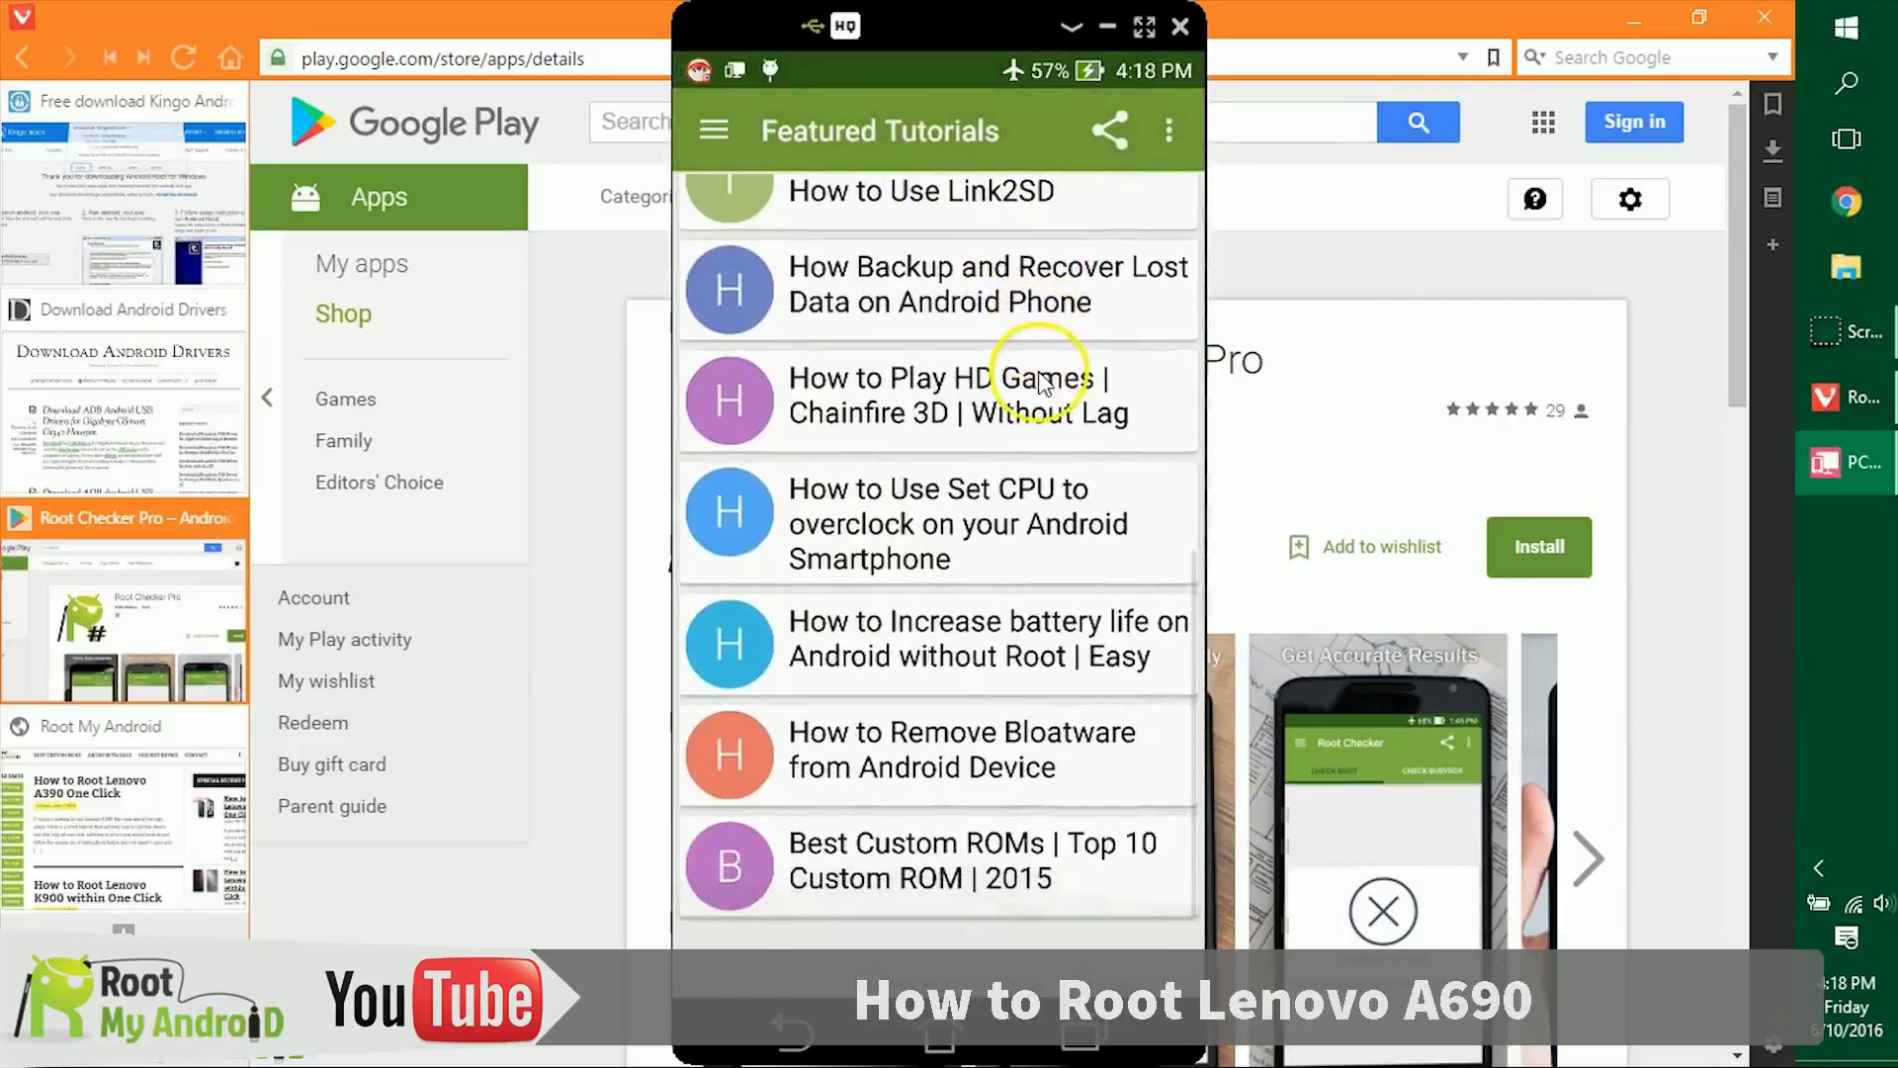
pyautogui.scroll(5, 1052, 405)
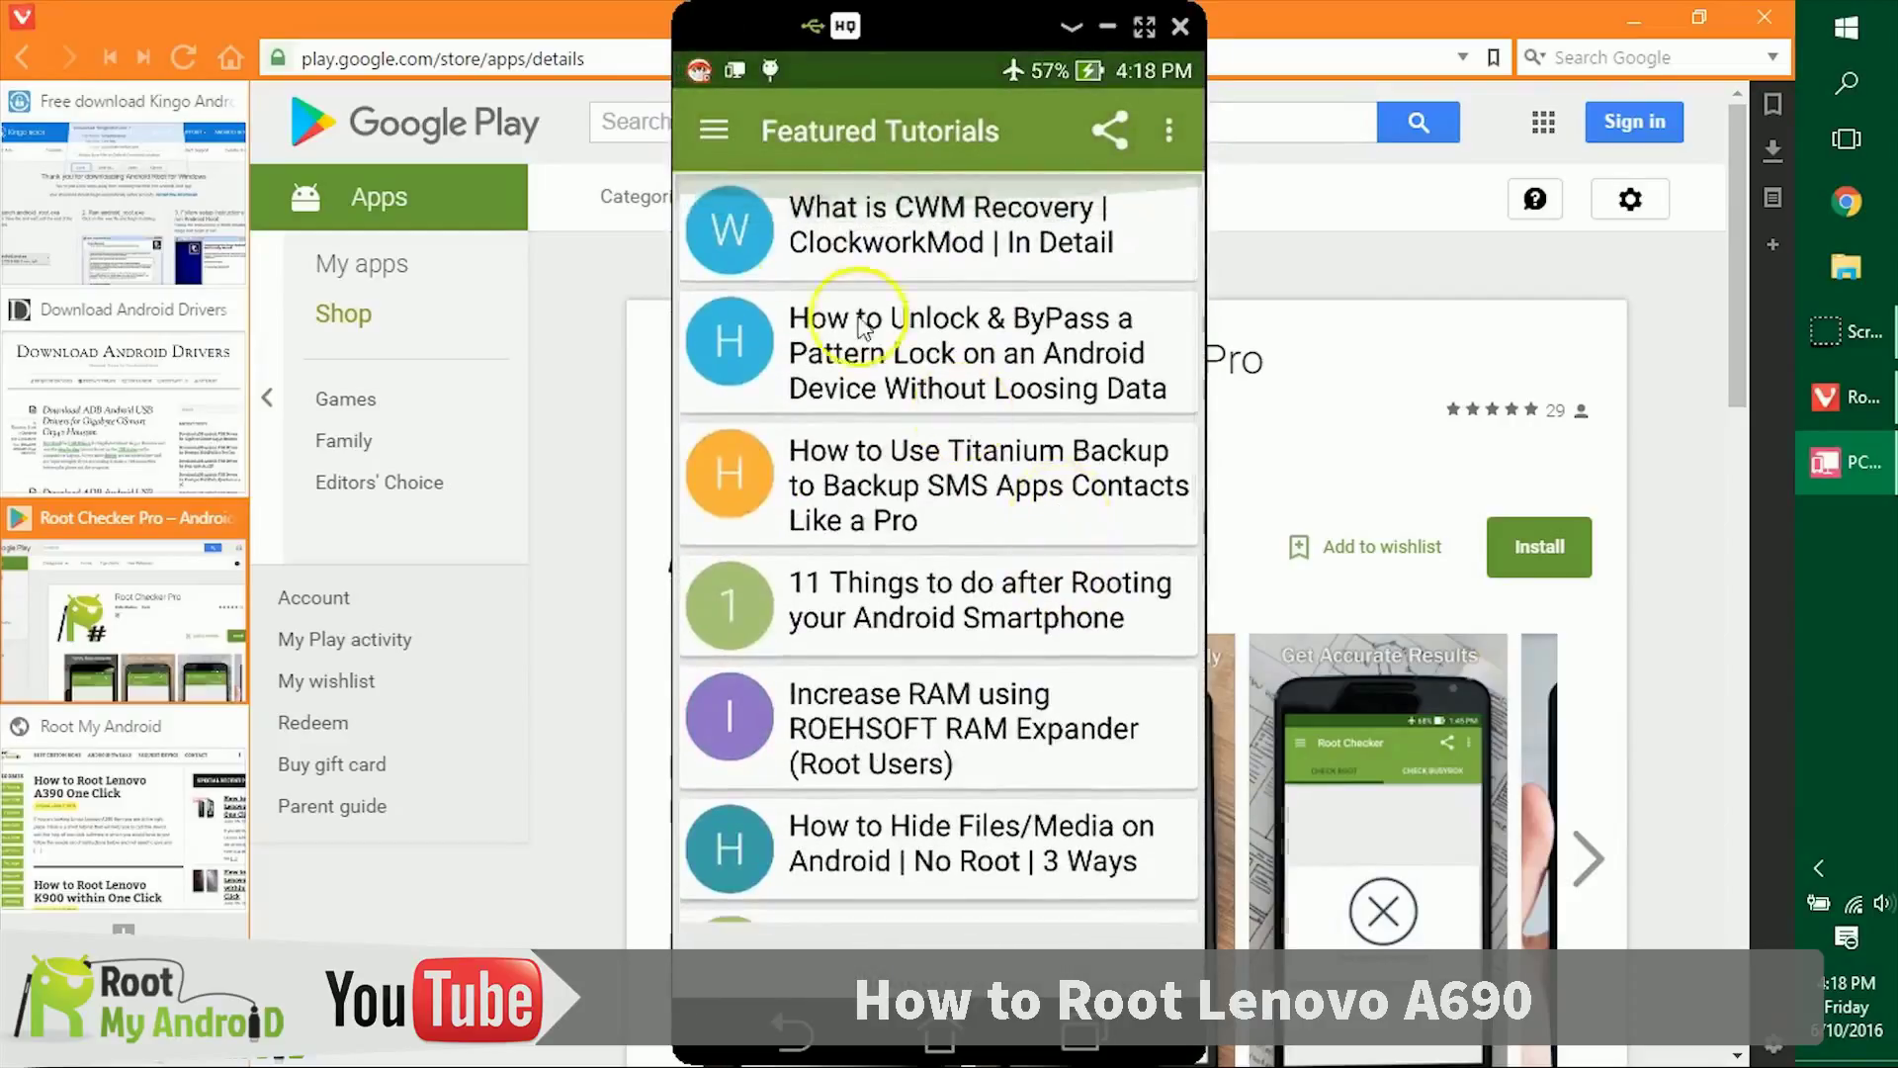
# Step: Return to the root check result, open the app's Play Store page, and close the phone mirror
pyautogui.click(714, 129)
pyautogui.click(832, 396)
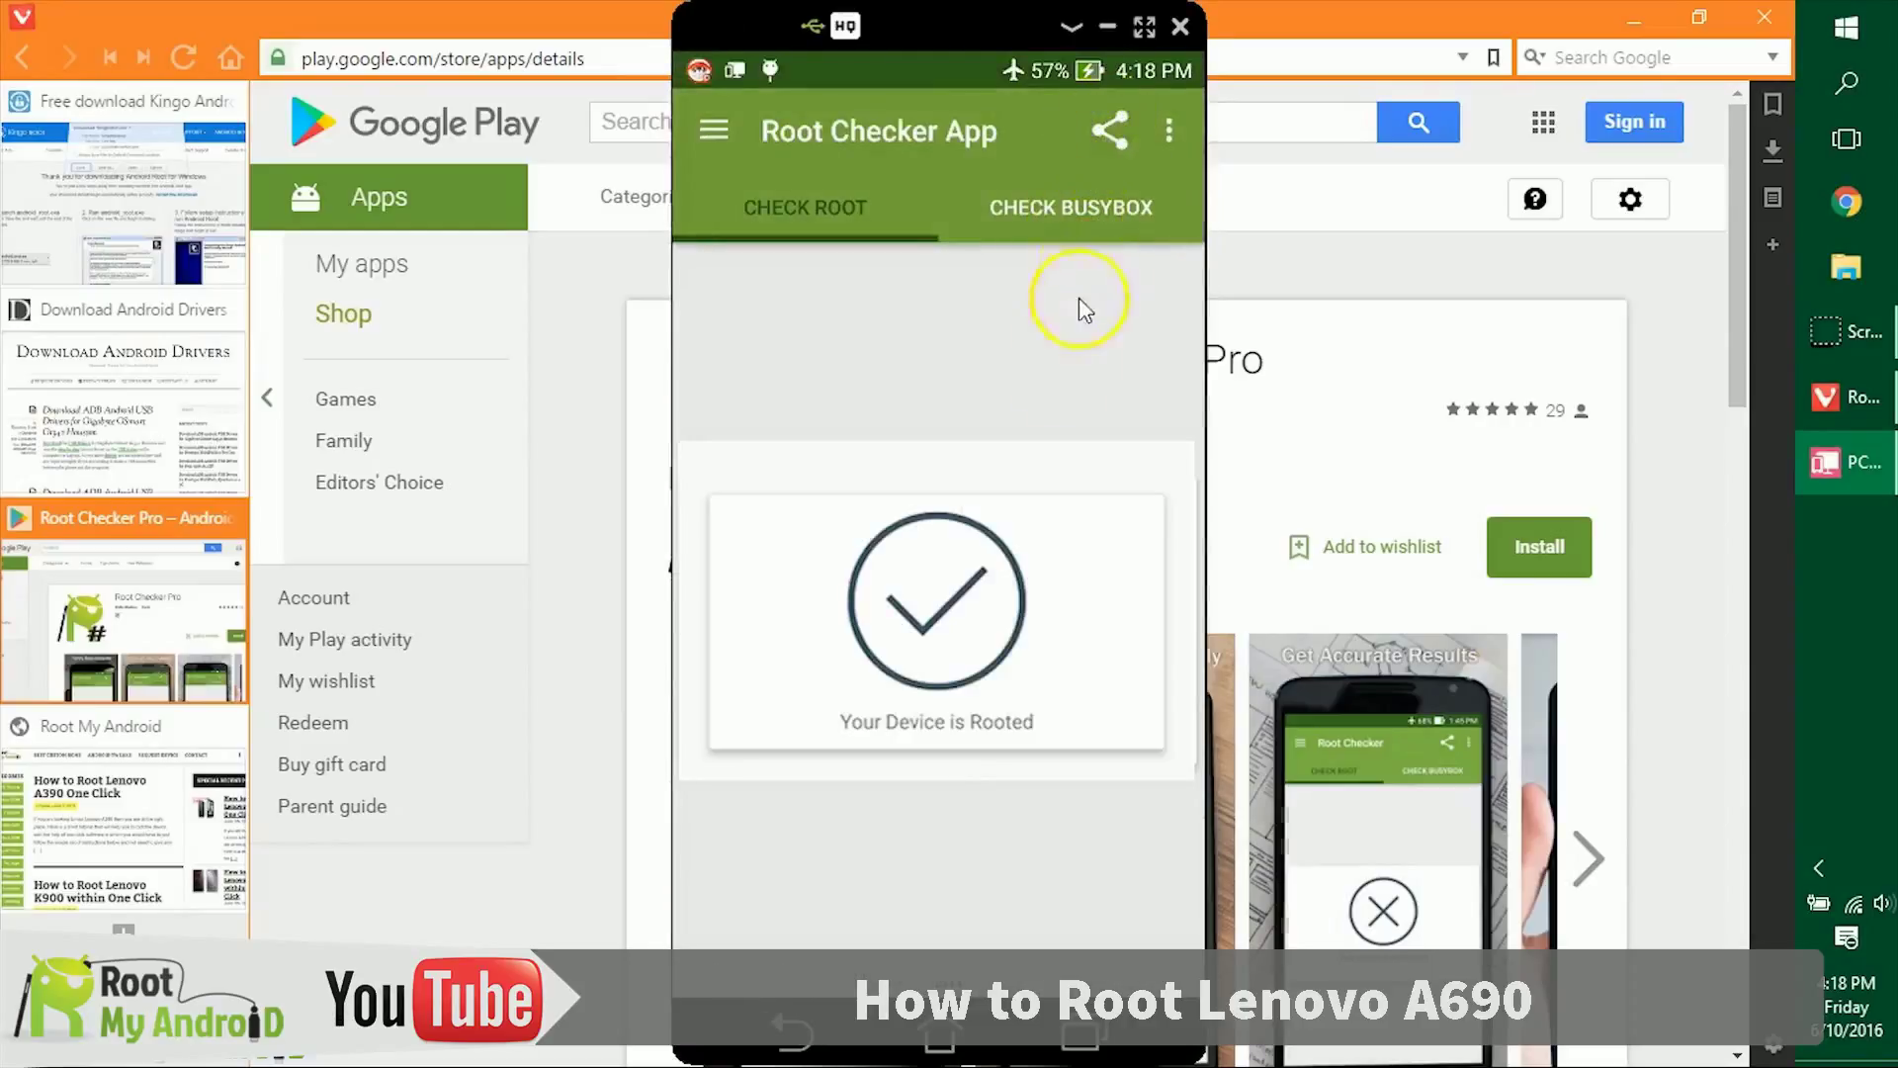
pyautogui.click(1067, 329)
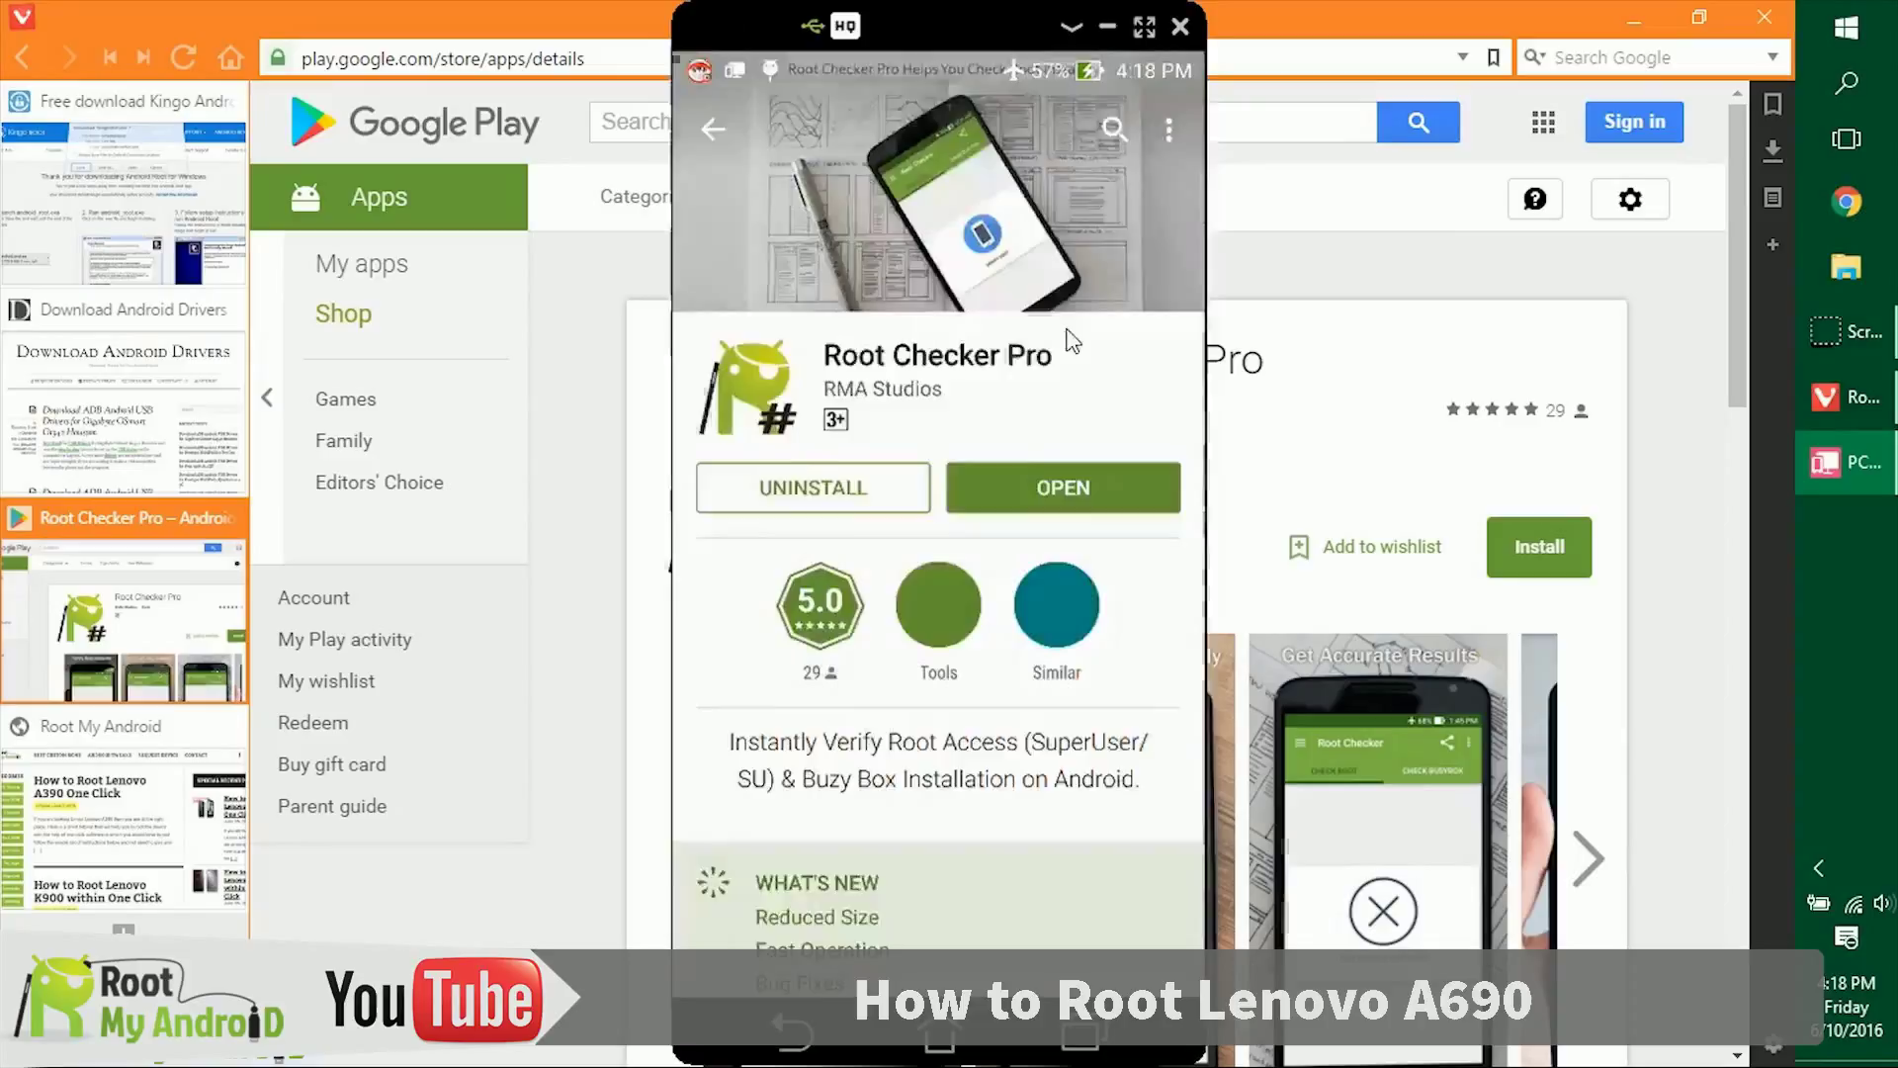
pyautogui.click(1071, 521)
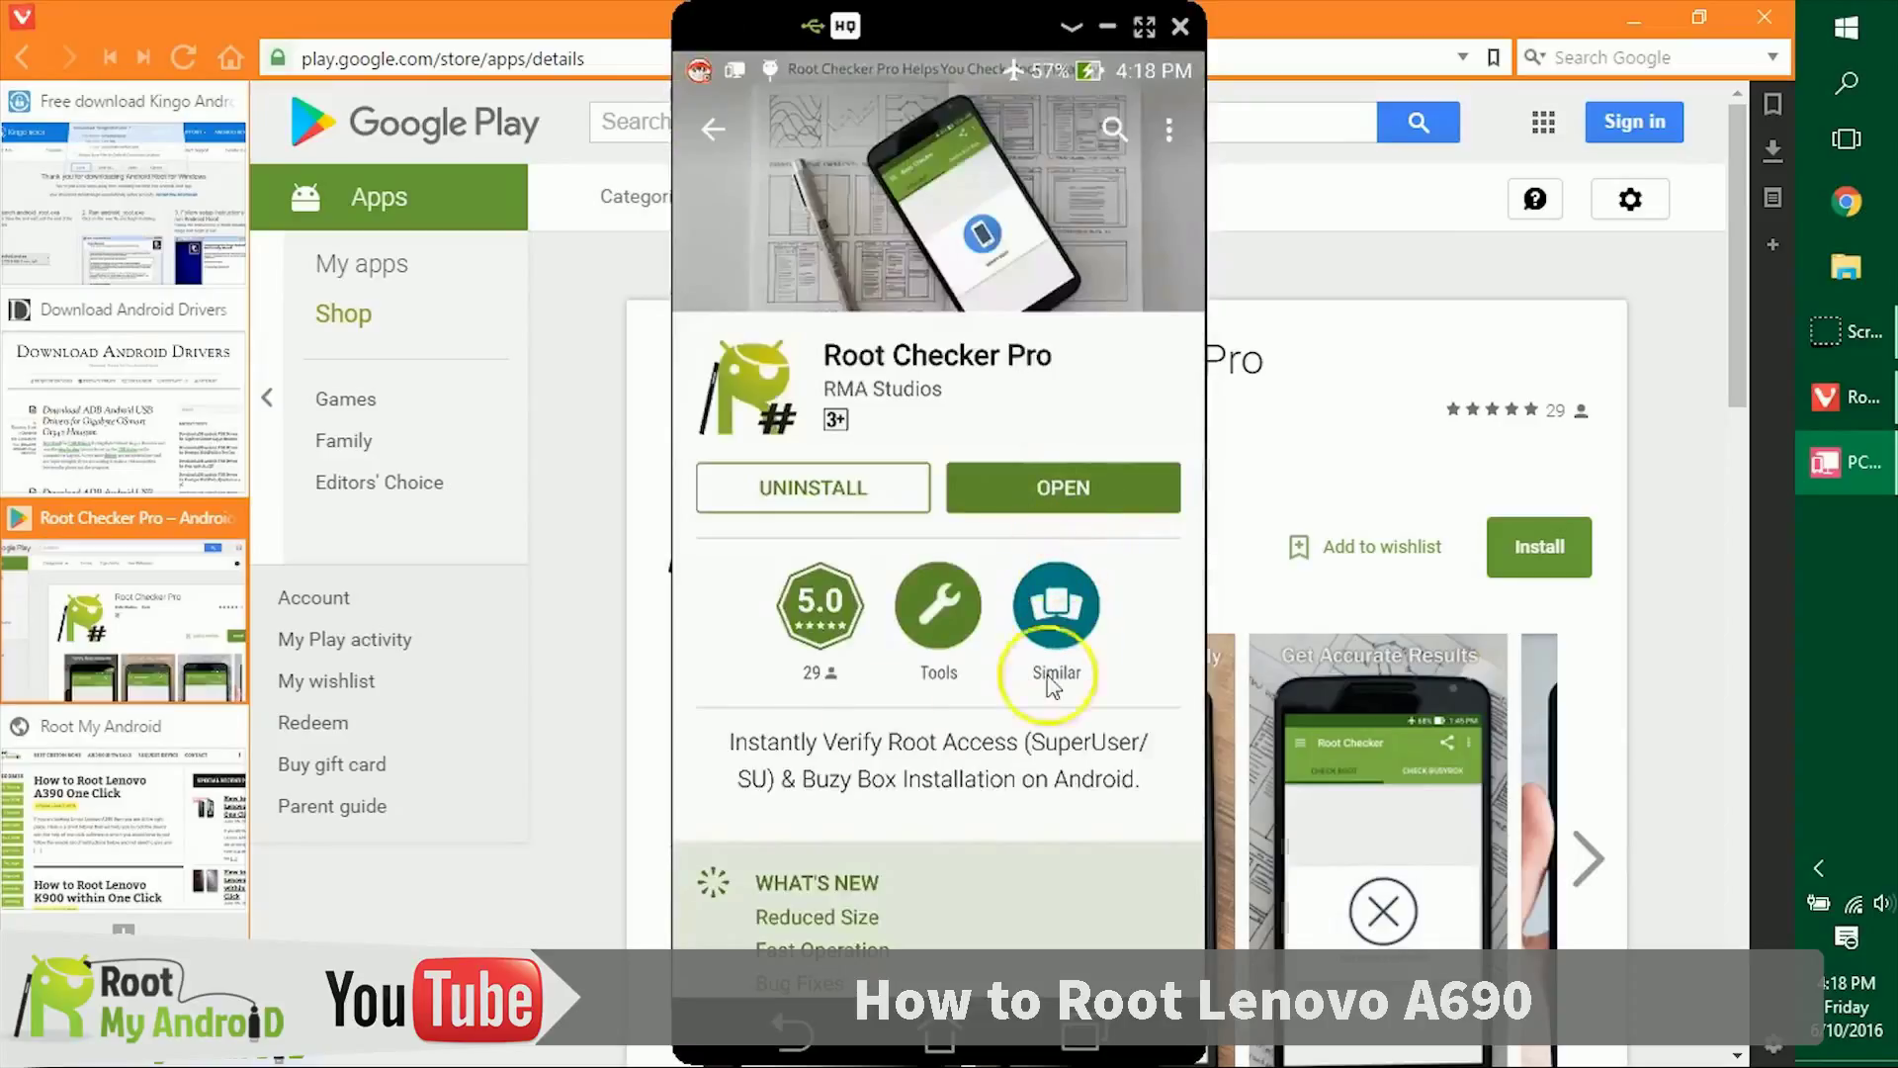
pyautogui.click(1179, 27)
pyautogui.click(1718, 462)
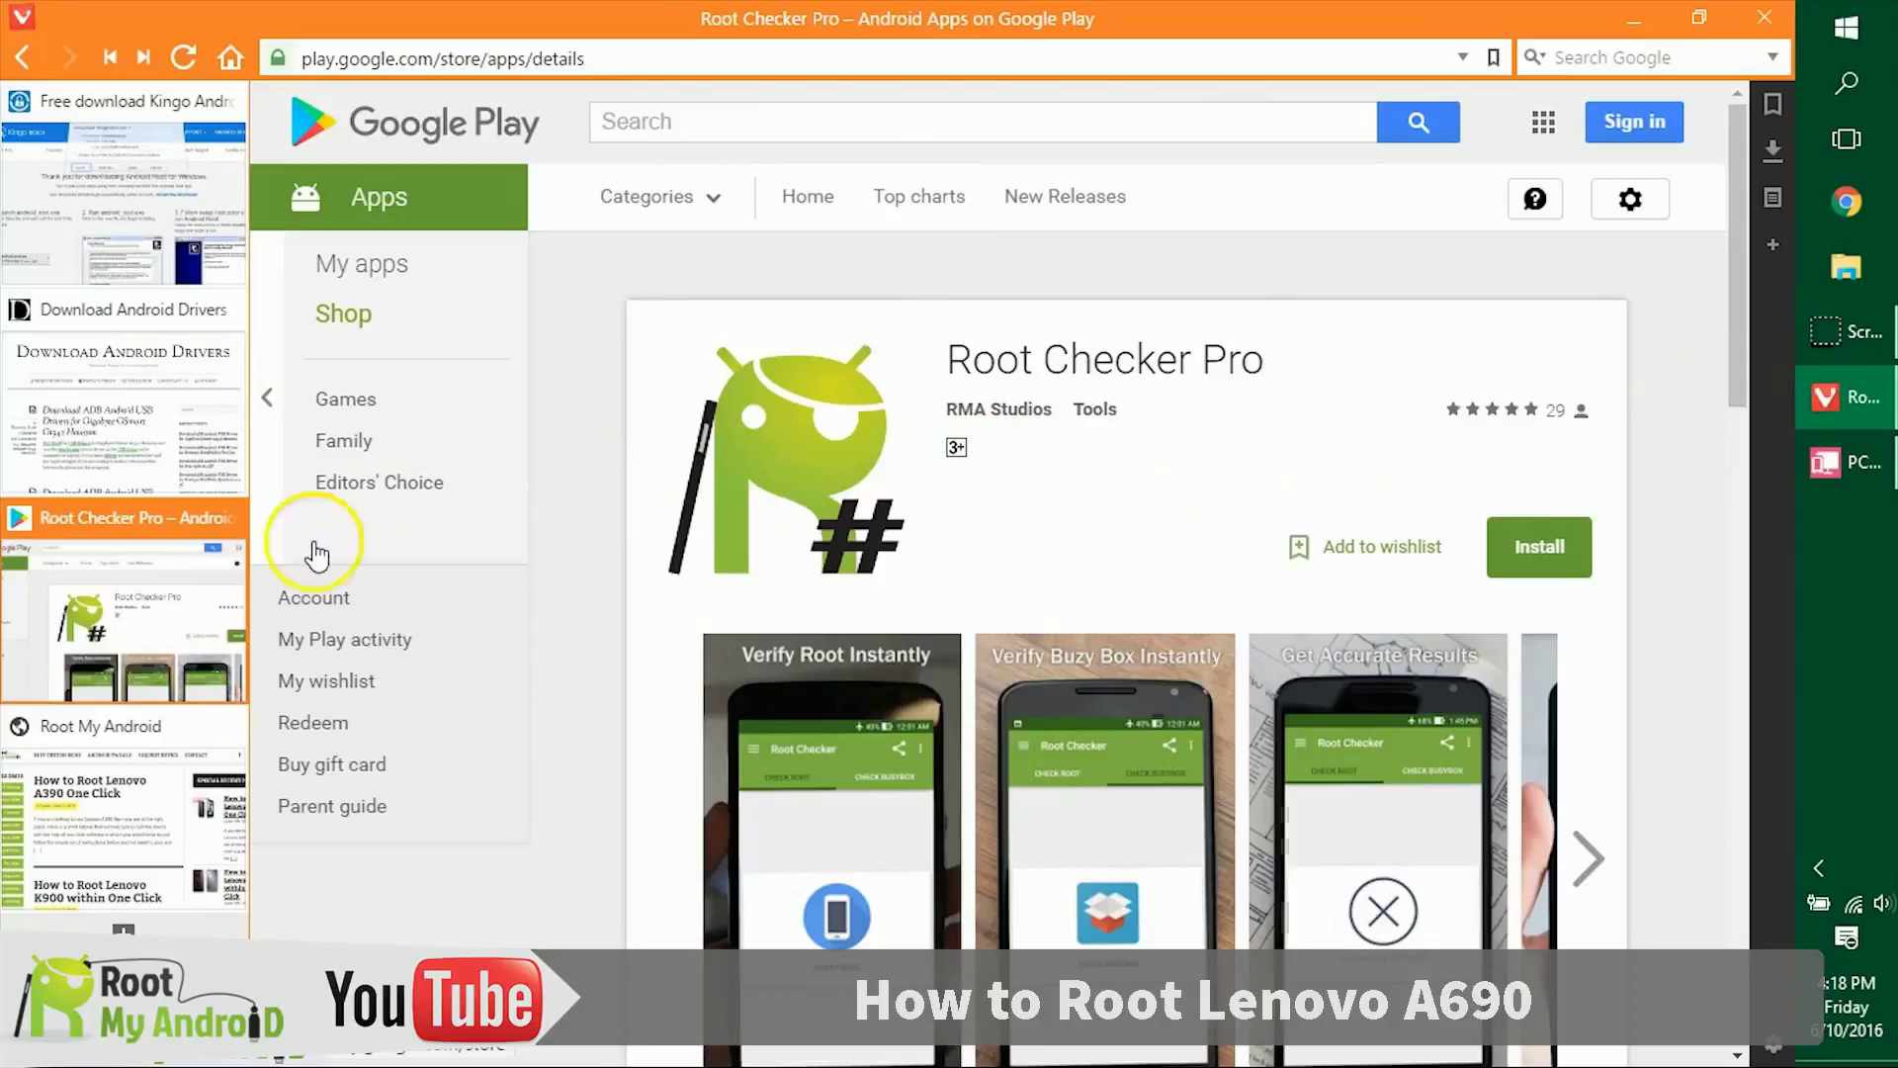
# Step: Switch to the Root My Android tab, filter to the Featured category, and scroll its posts
pyautogui.click(111, 823)
pyautogui.click(893, 538)
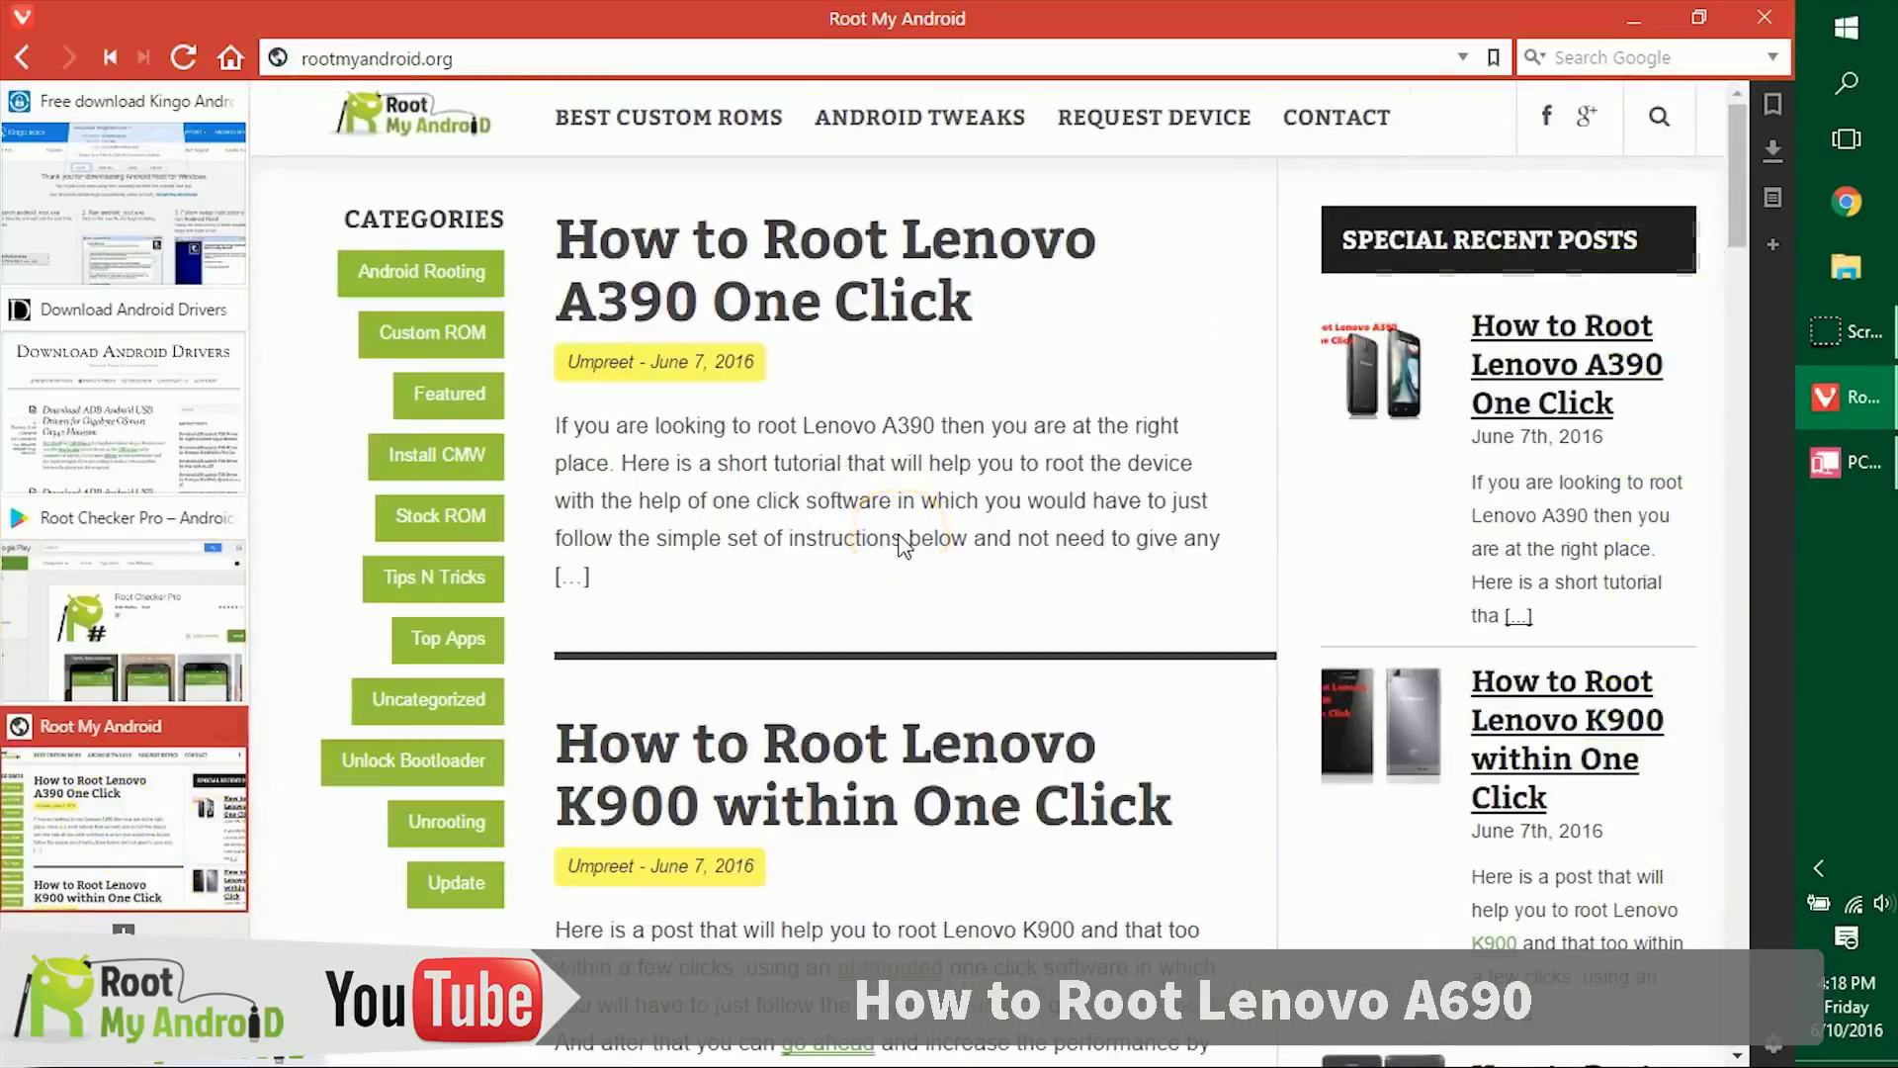
pyautogui.click(450, 393)
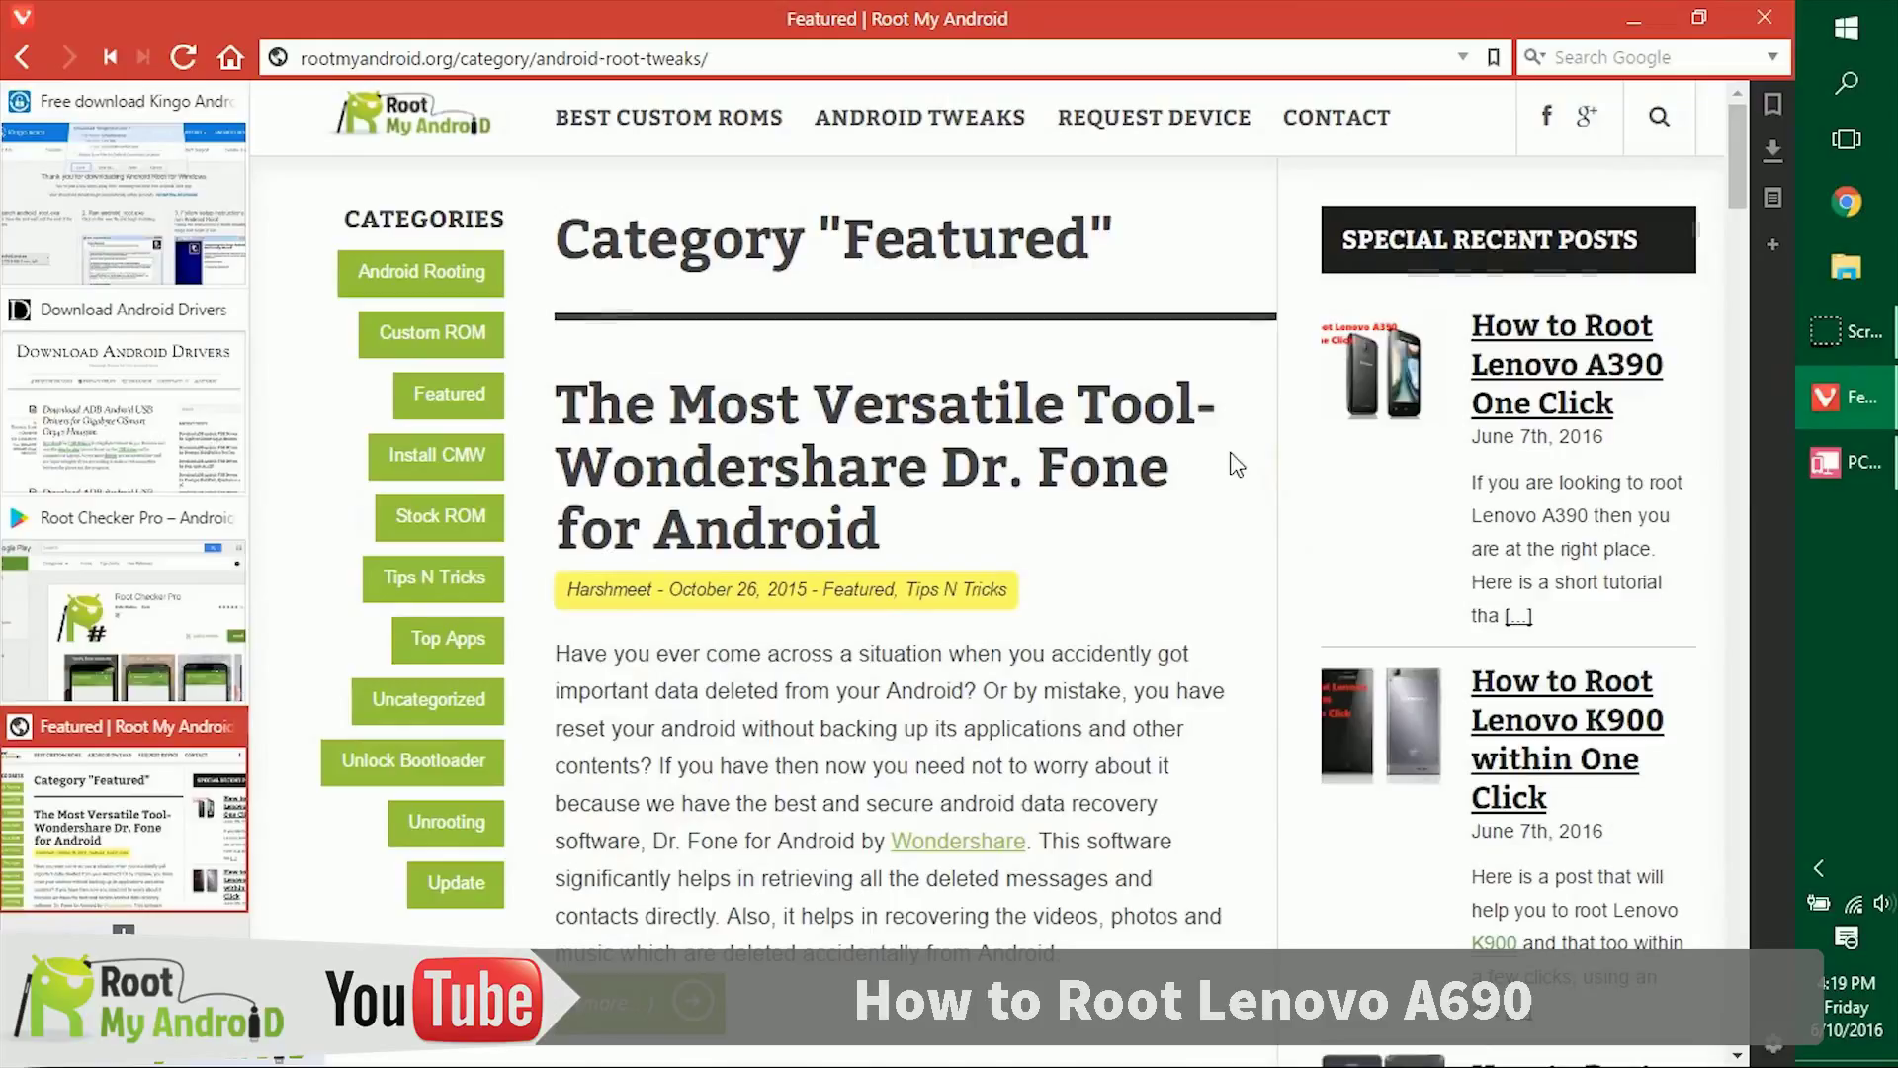
pyautogui.scroll(-7, 1236, 465)
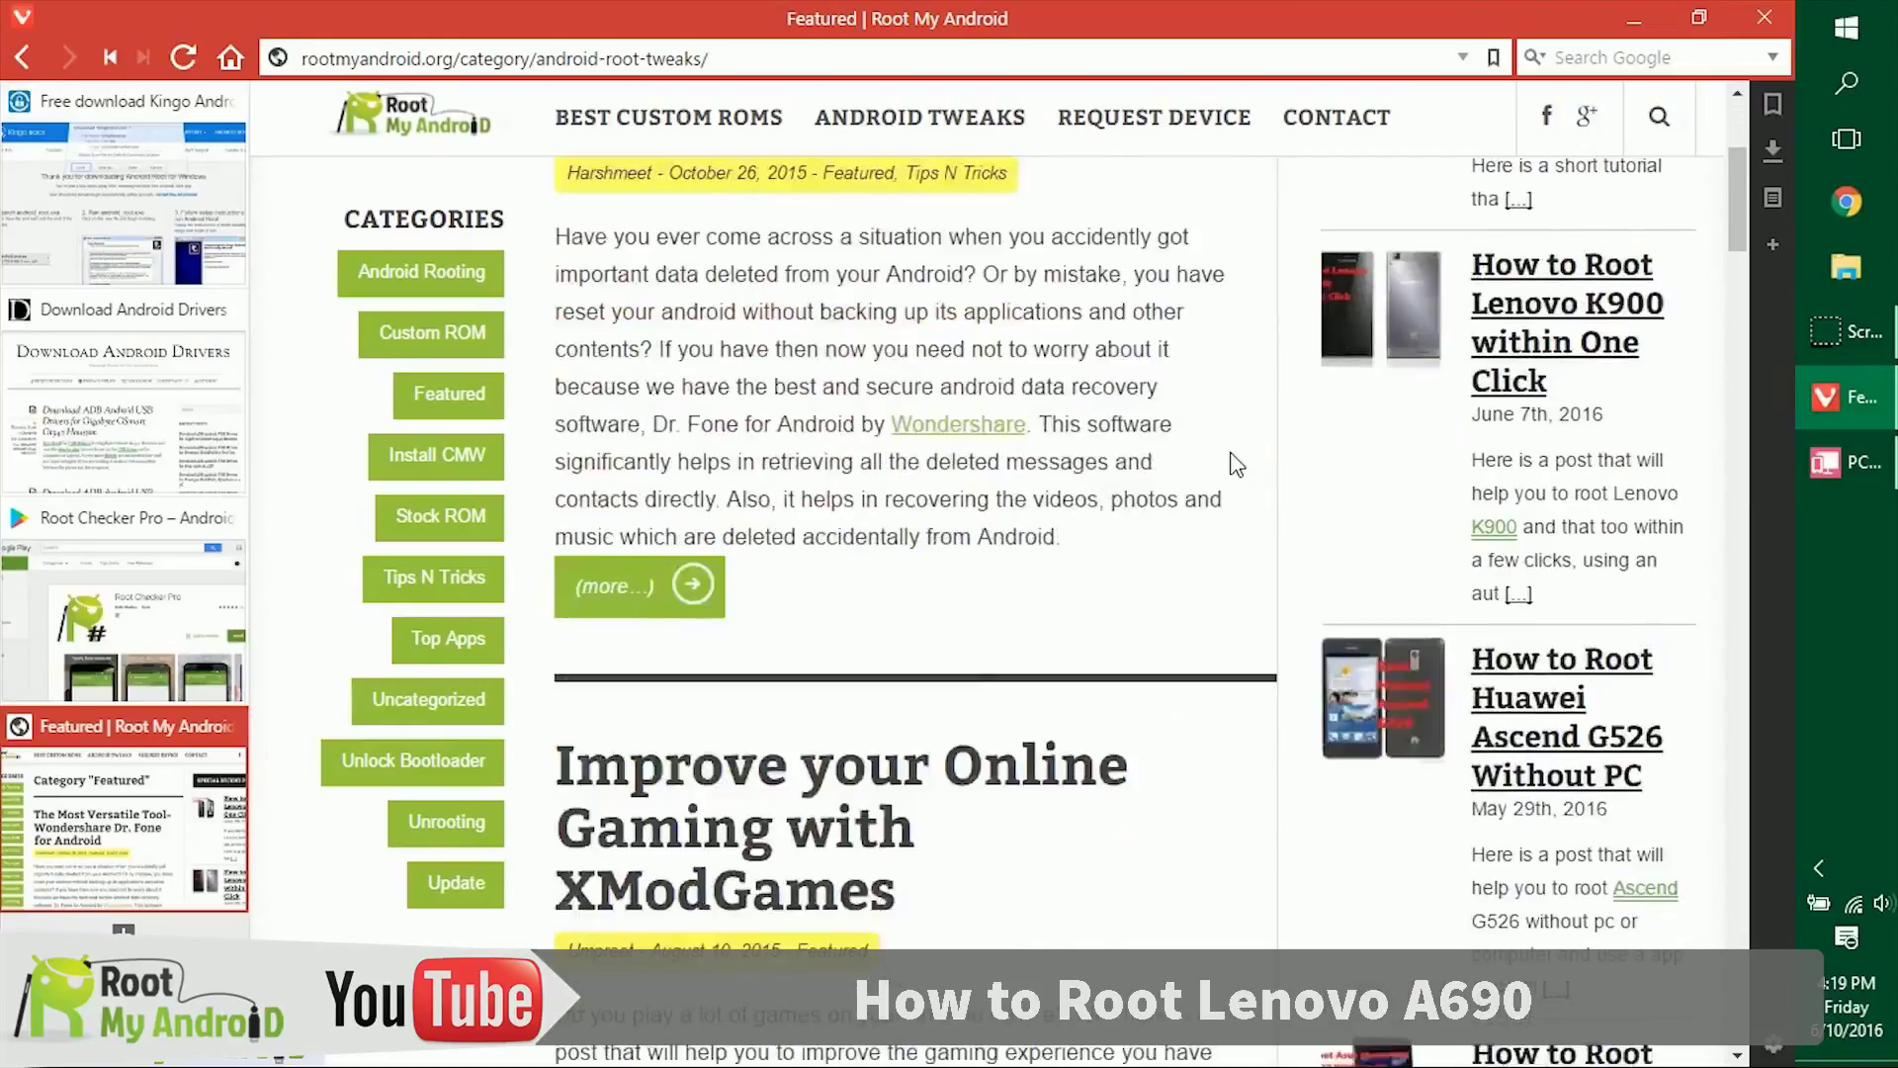
pyautogui.click(1246, 543)
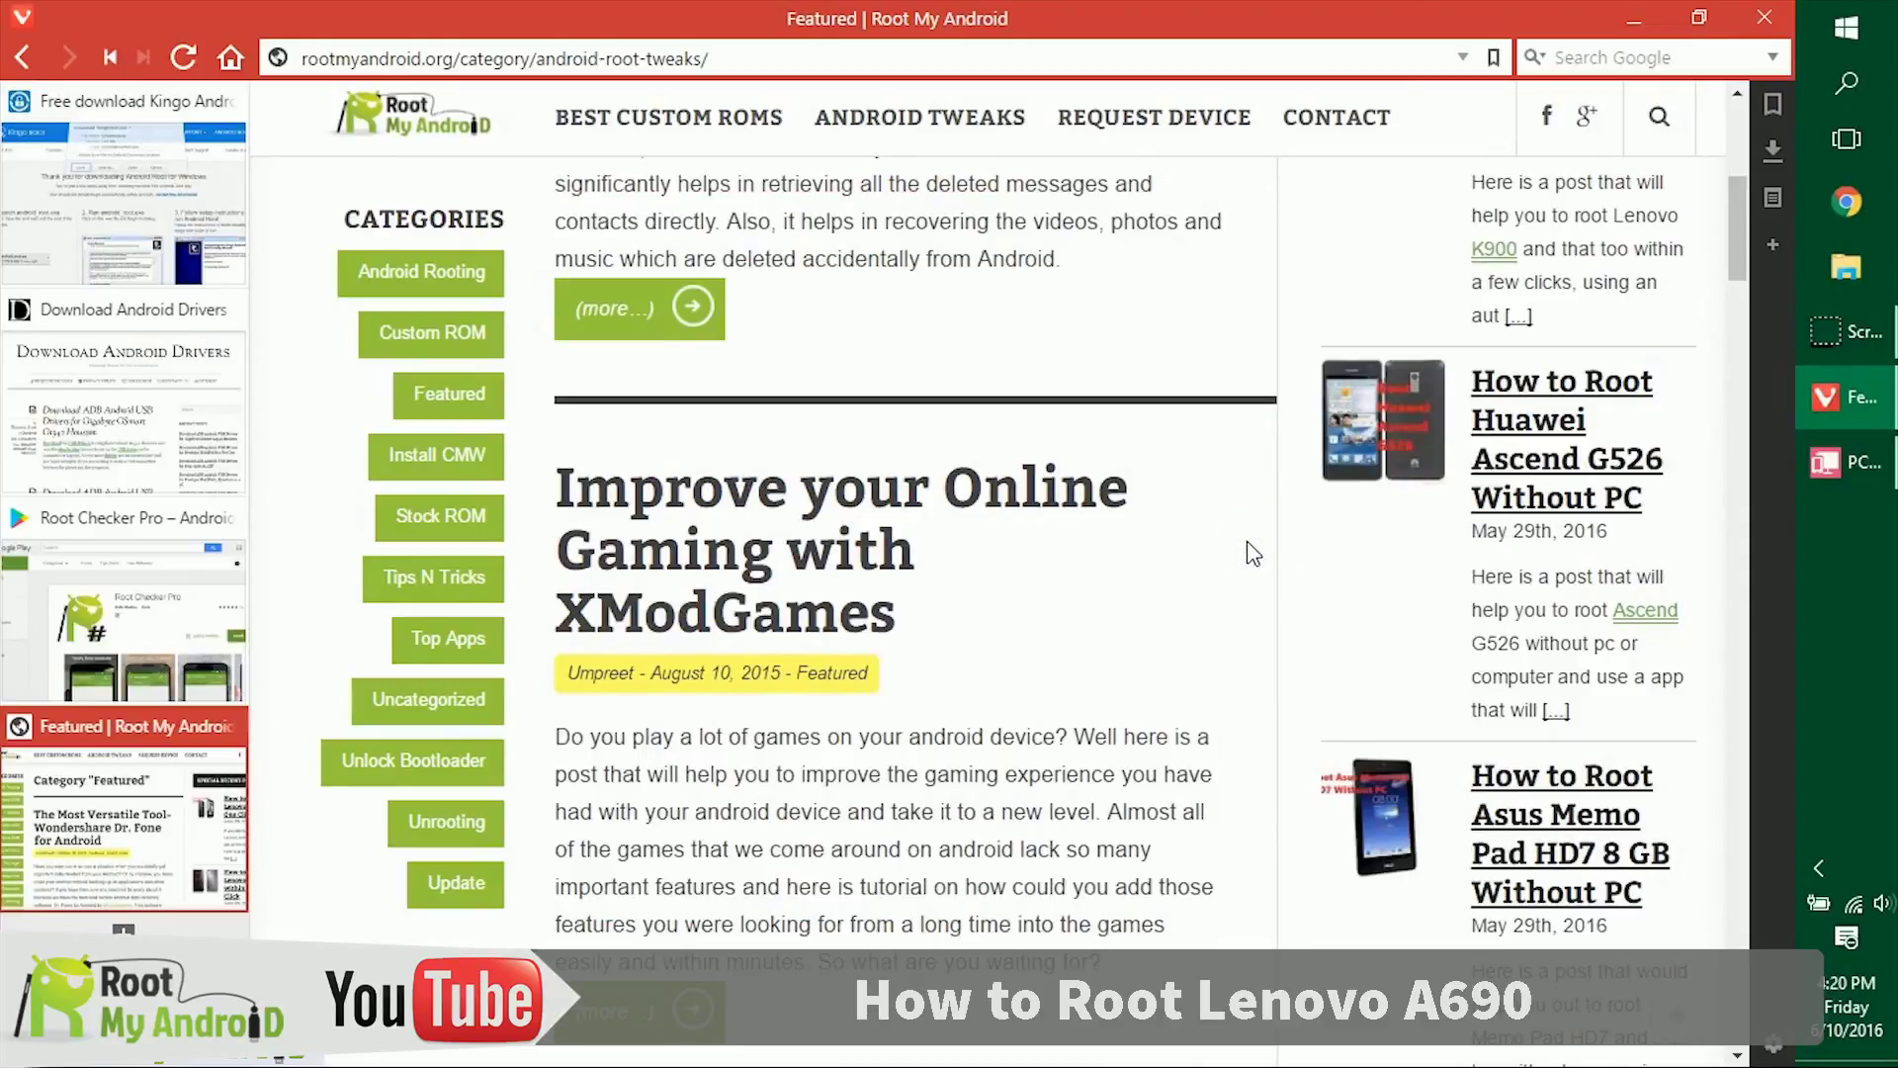
pyautogui.click(1202, 554)
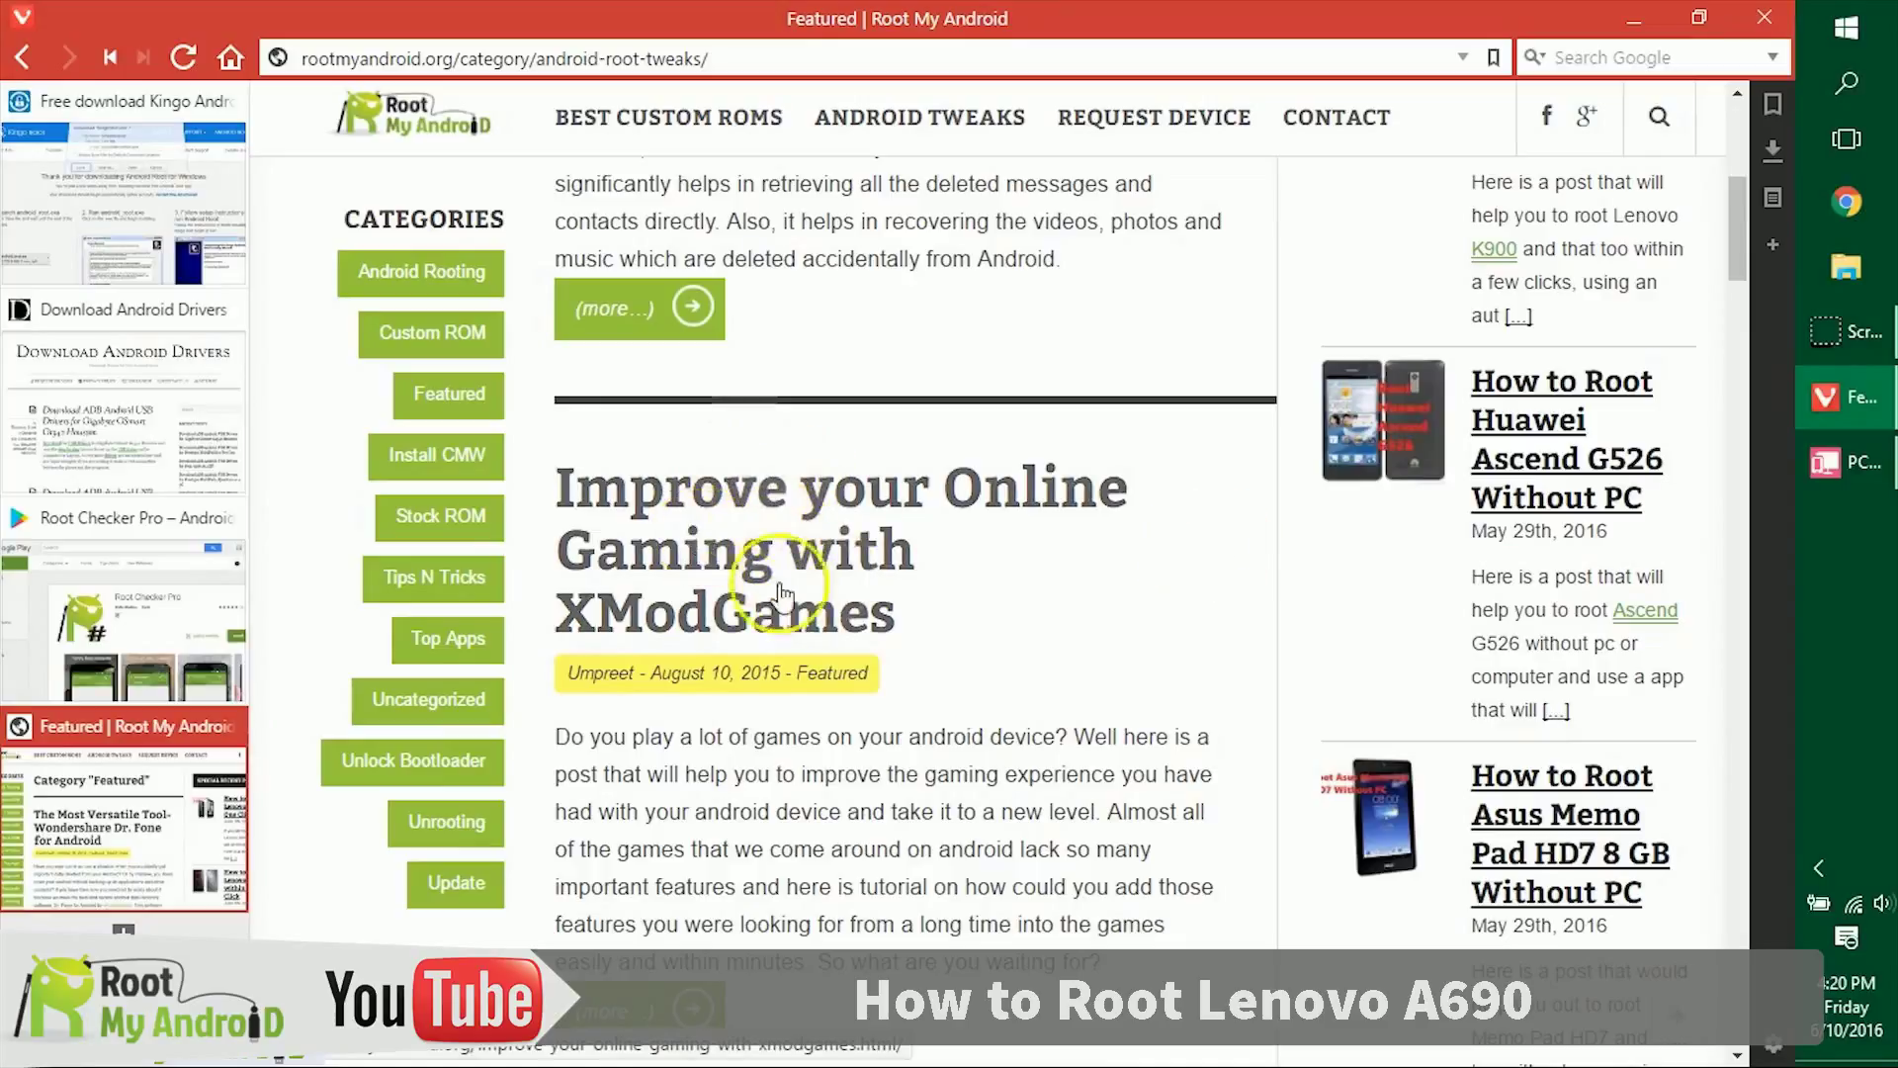
pyautogui.scroll(-10, 1114, 449)
pyautogui.scroll(-13, 1172, 459)
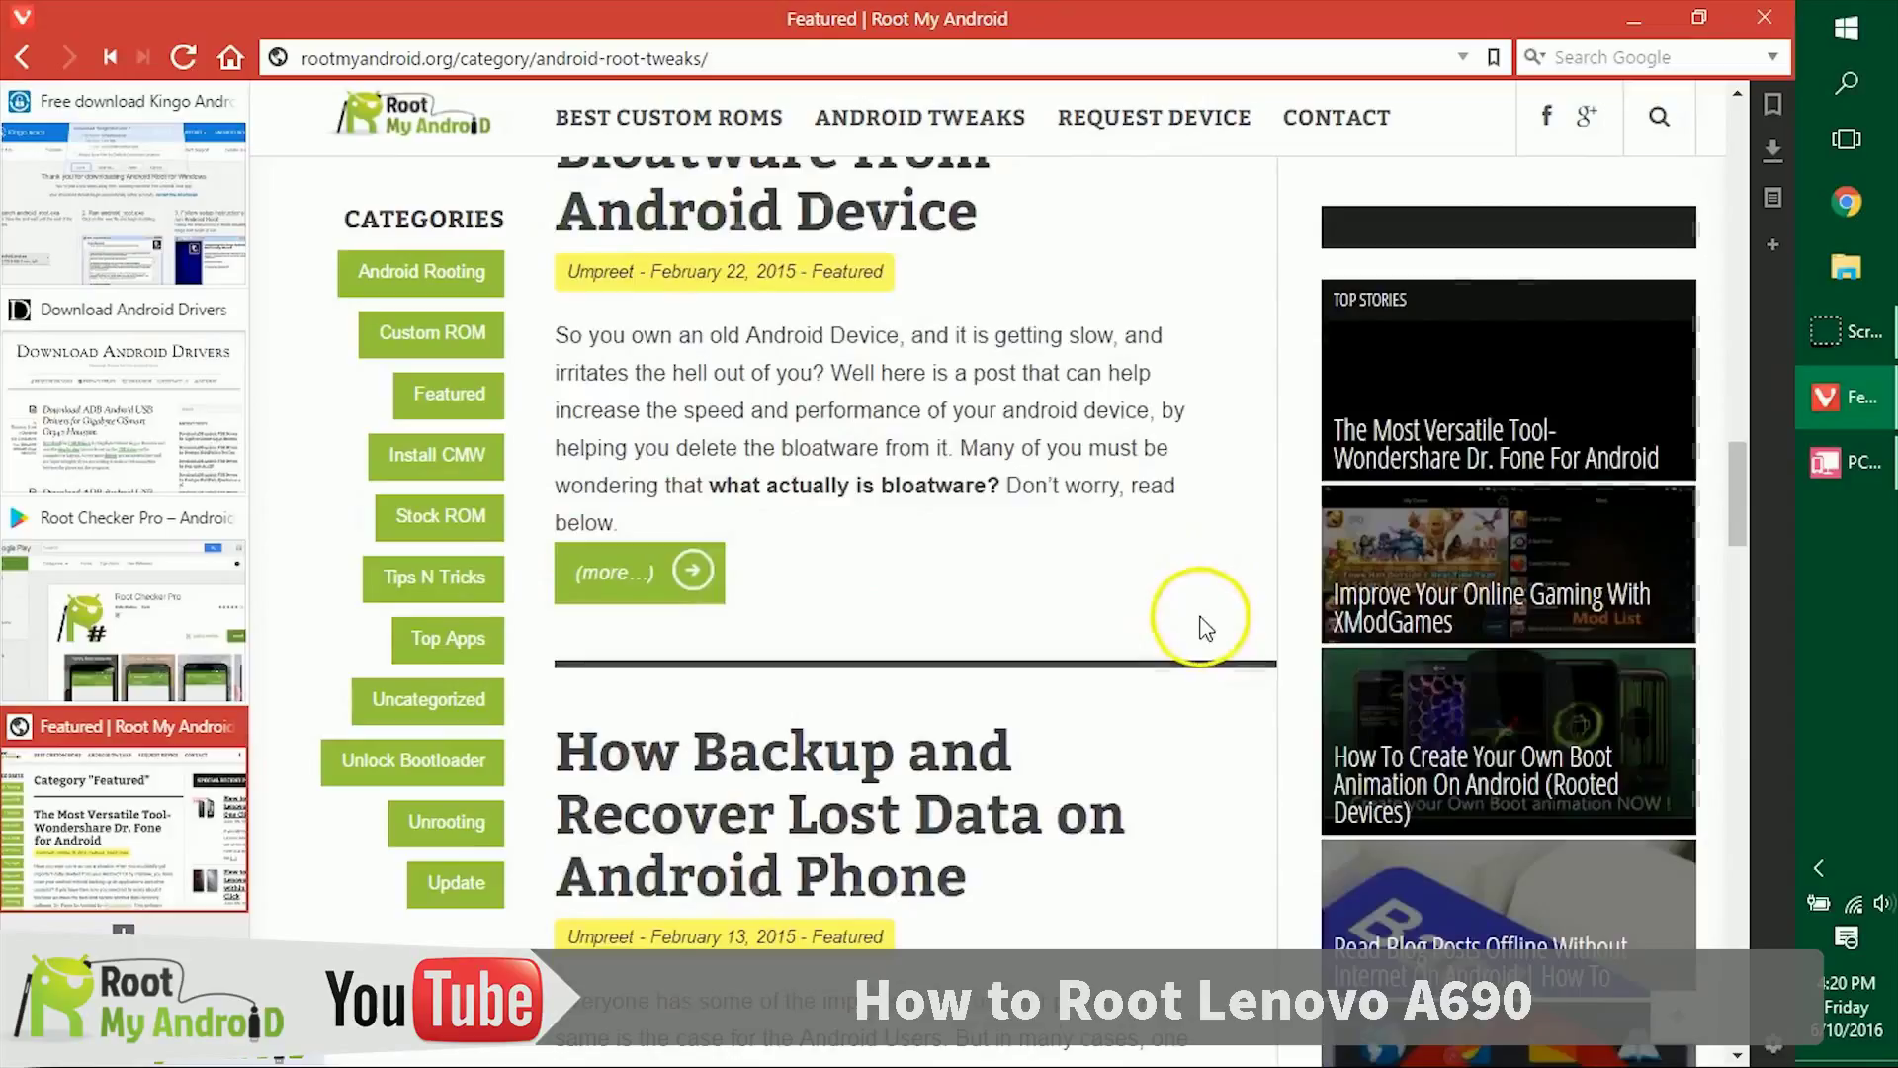
pyautogui.scroll(20, 1194, 619)
# Step: Restore Vivaldi and open Root My Android's Contact Us page with its message form
pyautogui.scroll(10, 1147, 558)
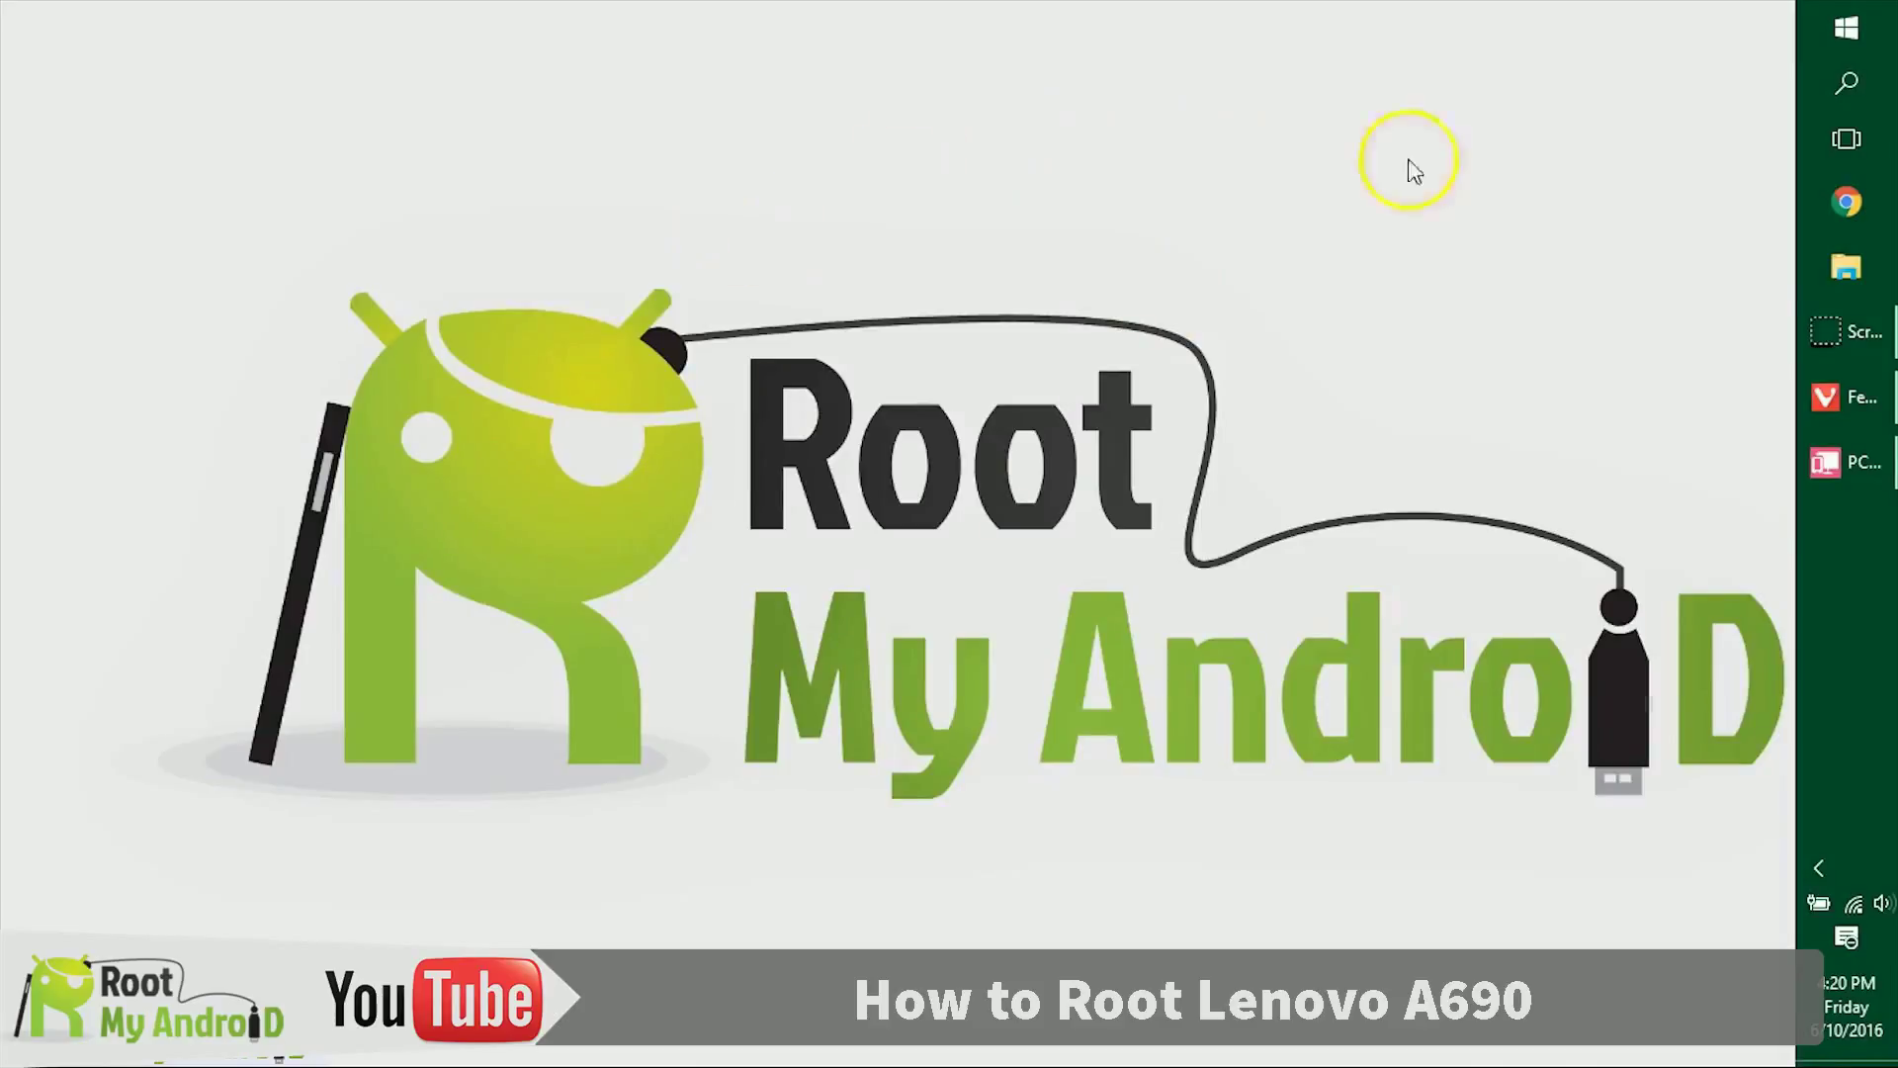
pyautogui.click(1843, 399)
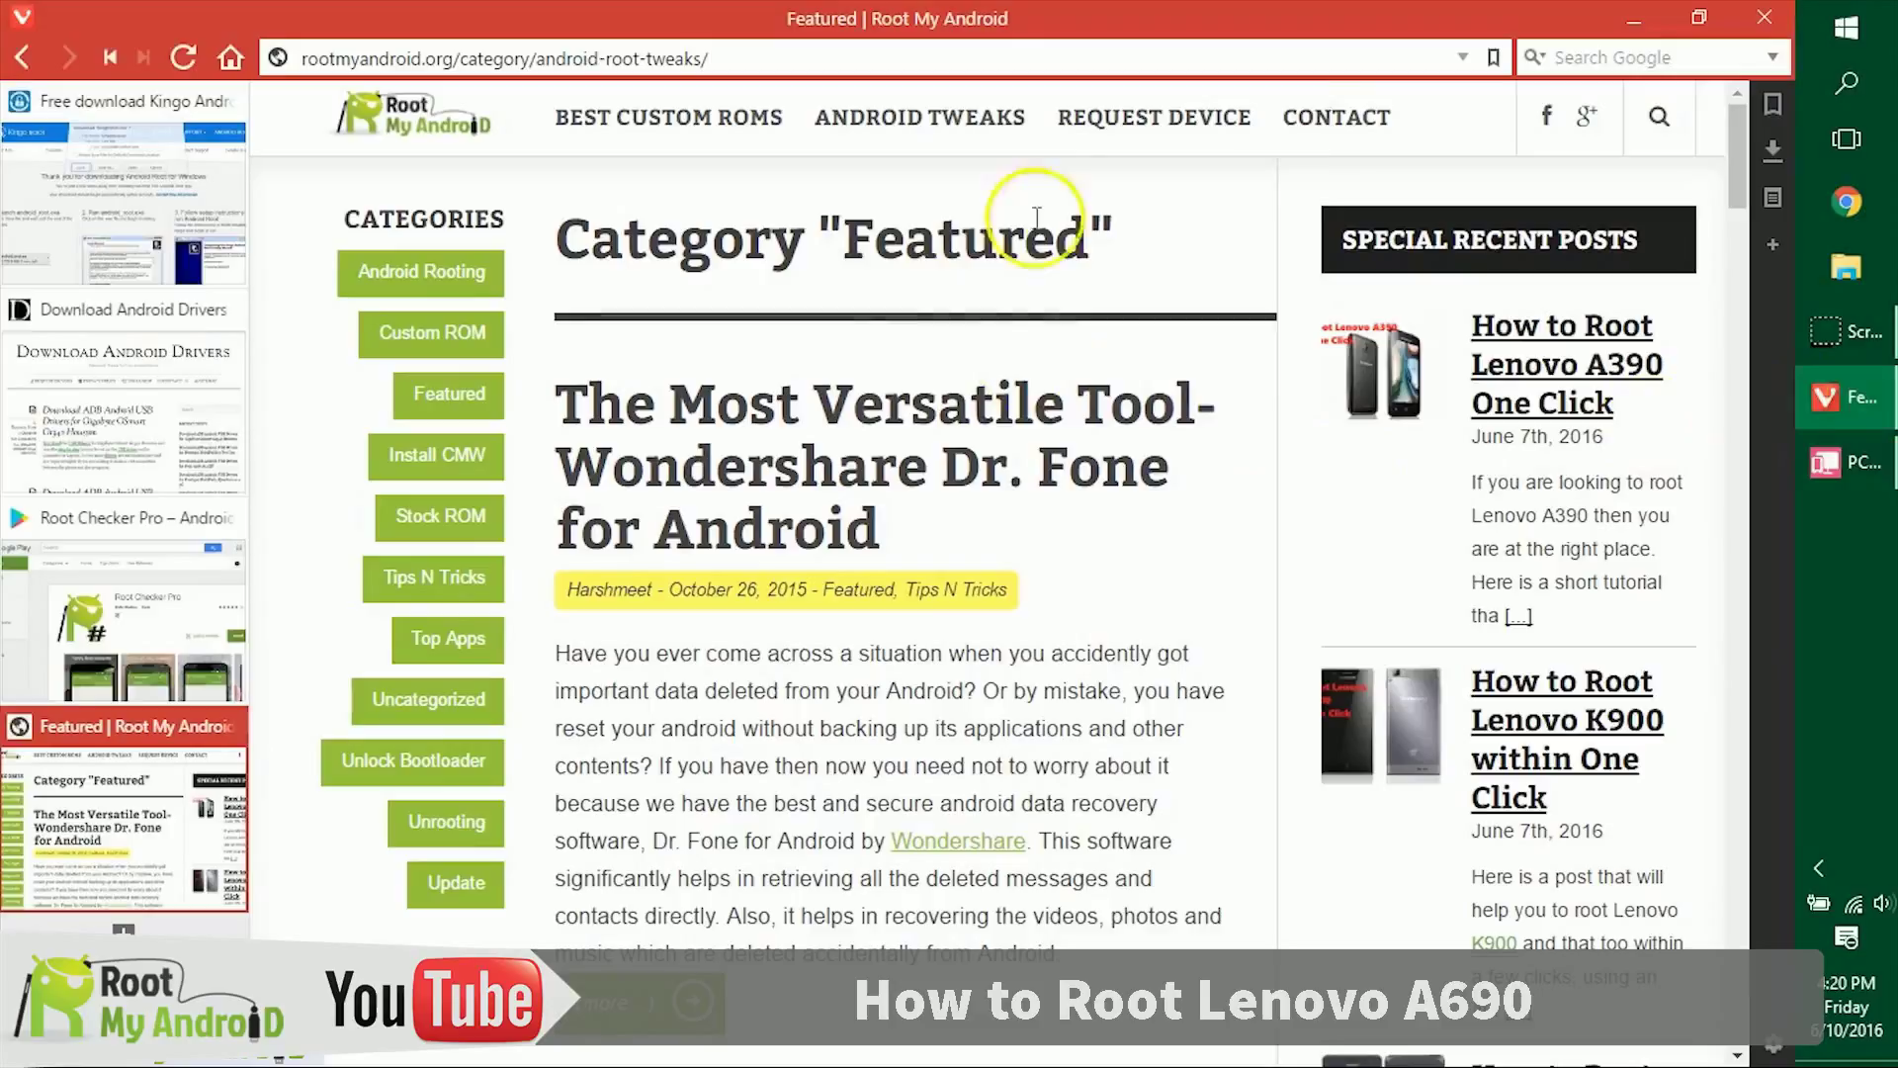
pyautogui.click(1340, 117)
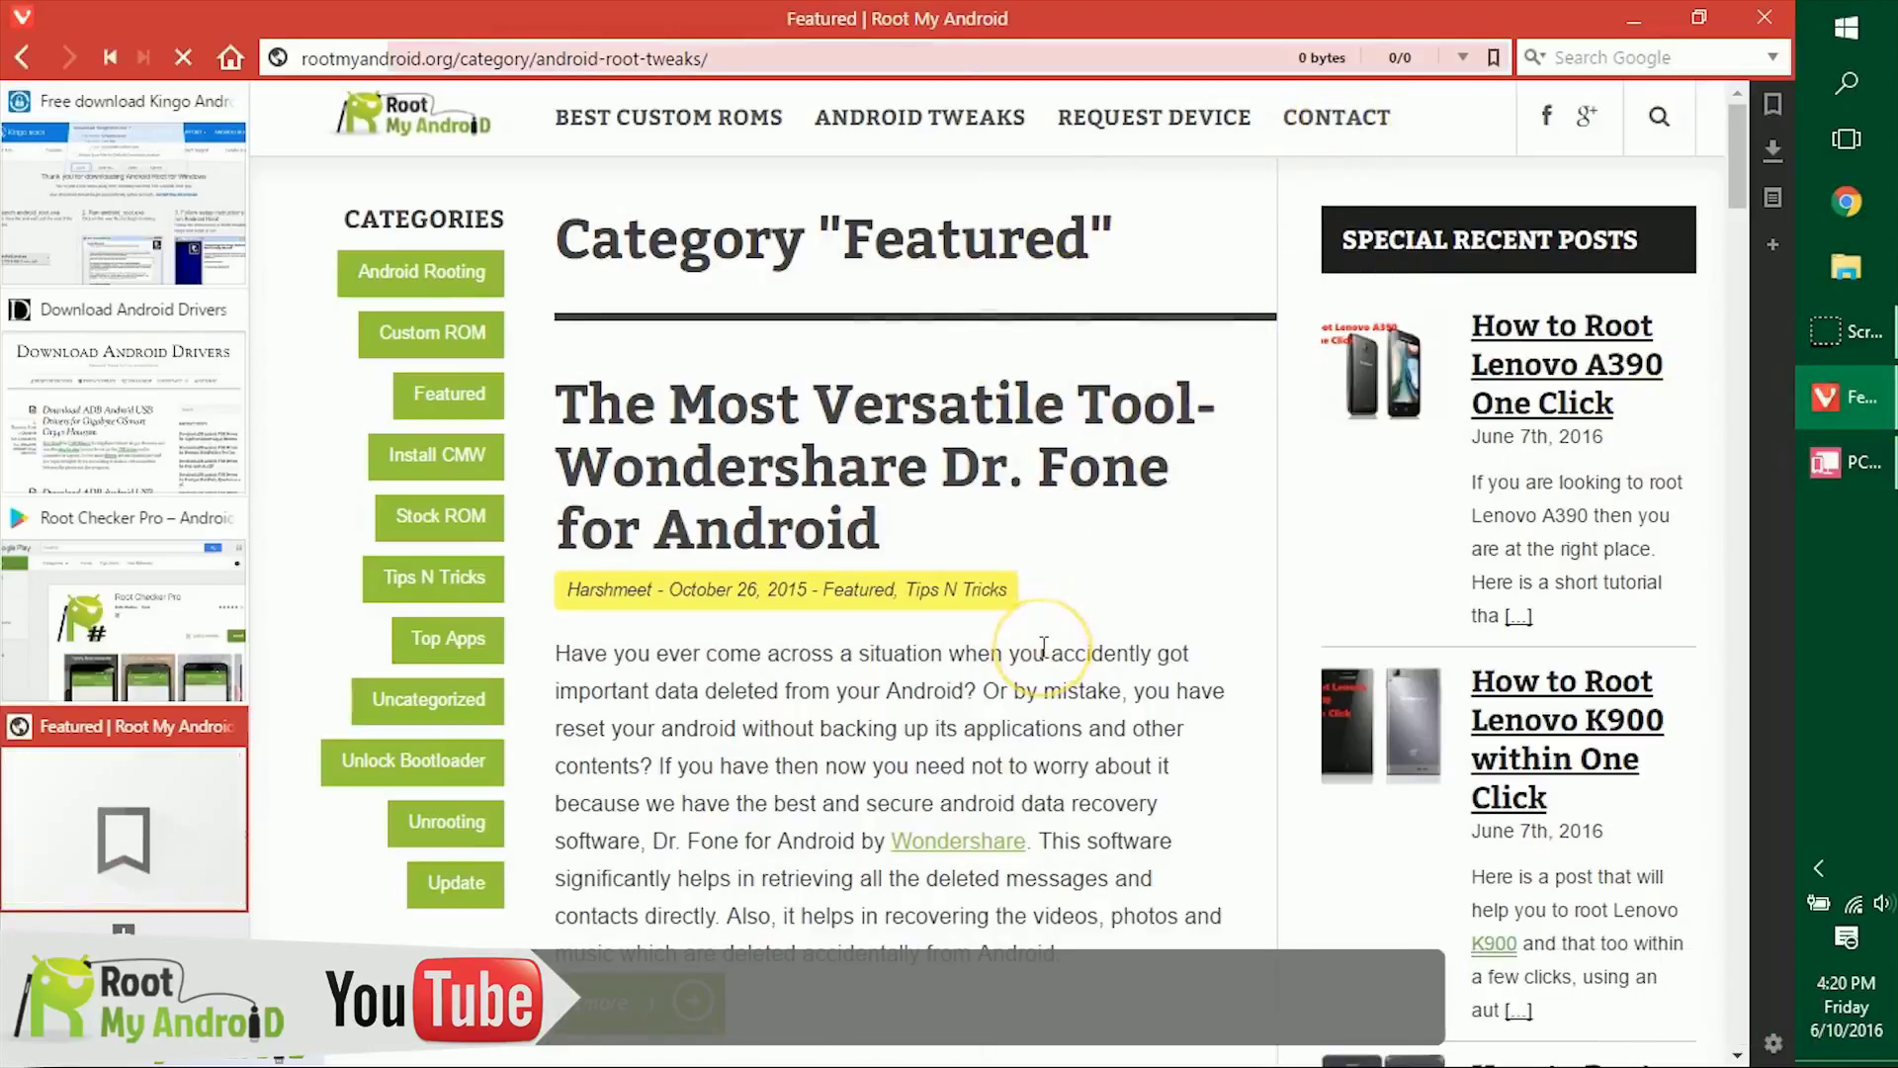
pyautogui.scroll(-3, 1072, 637)
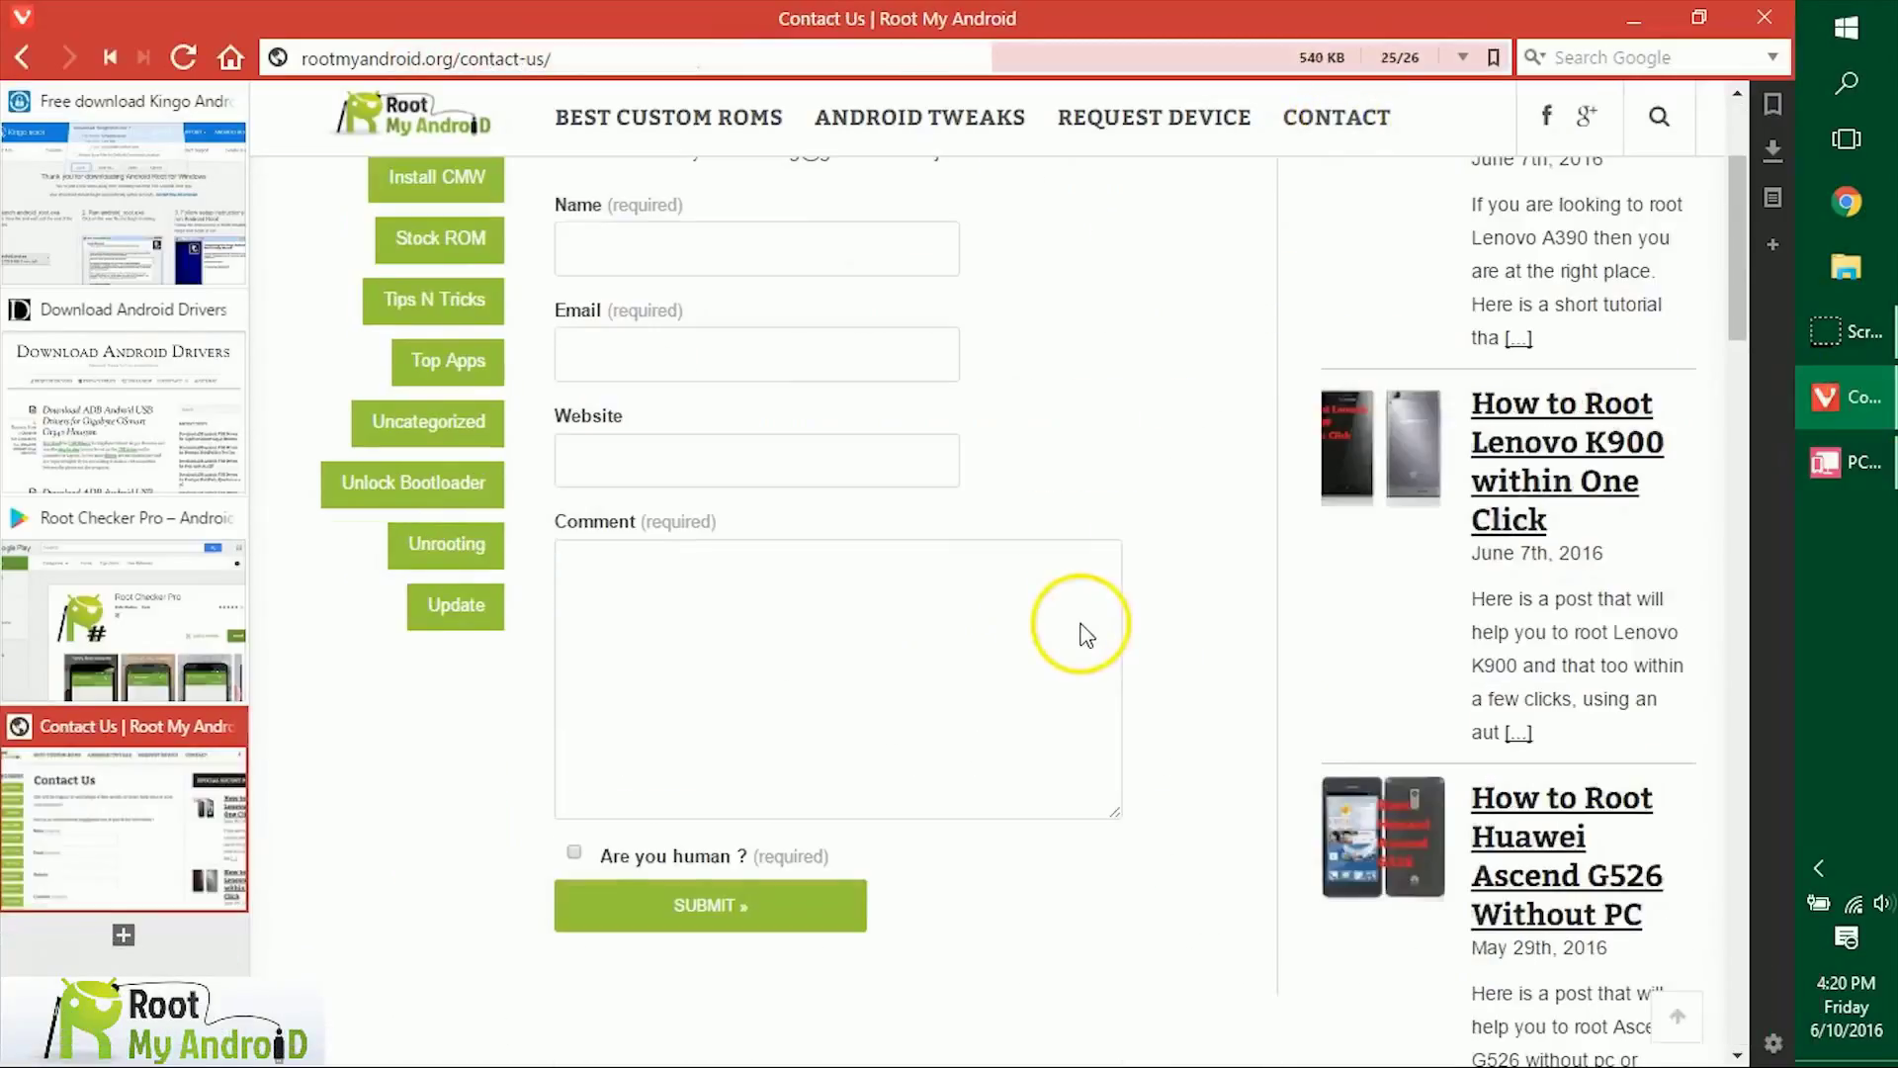
pyautogui.scroll(3, 1186, 657)
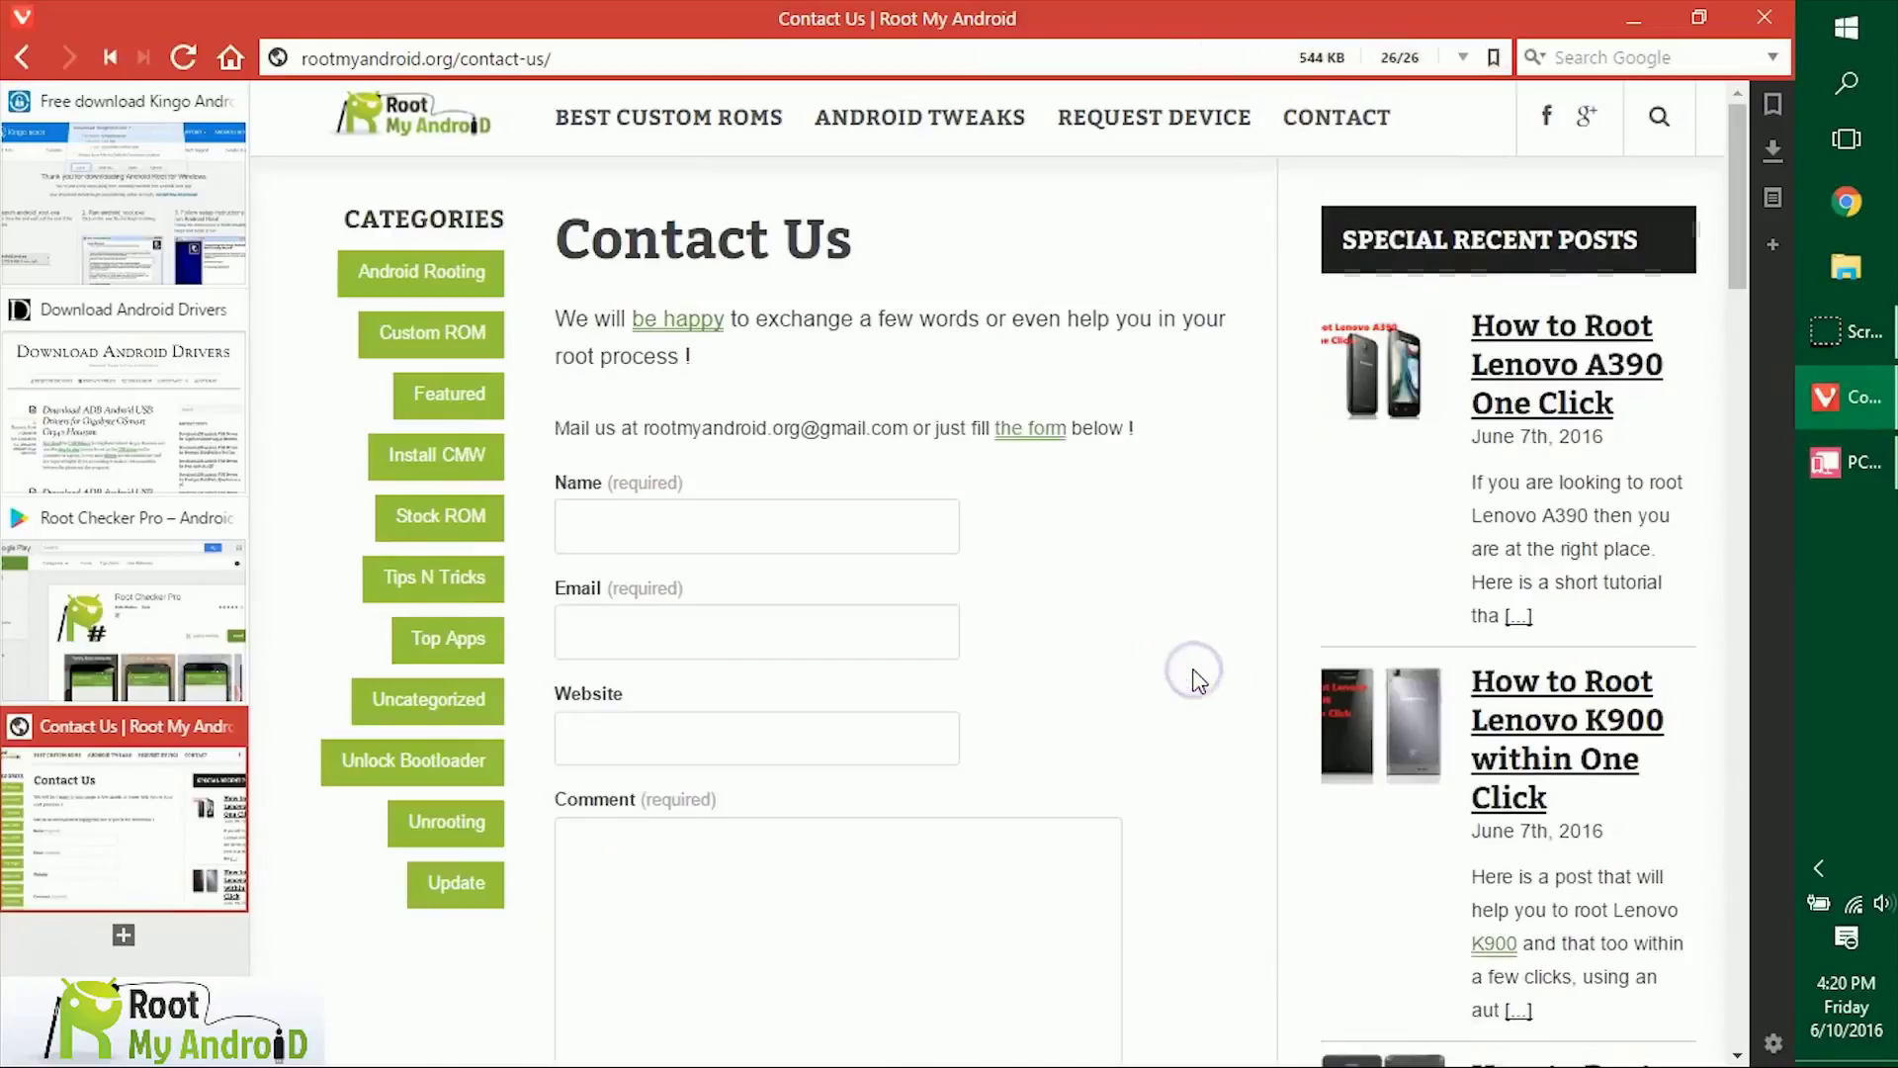